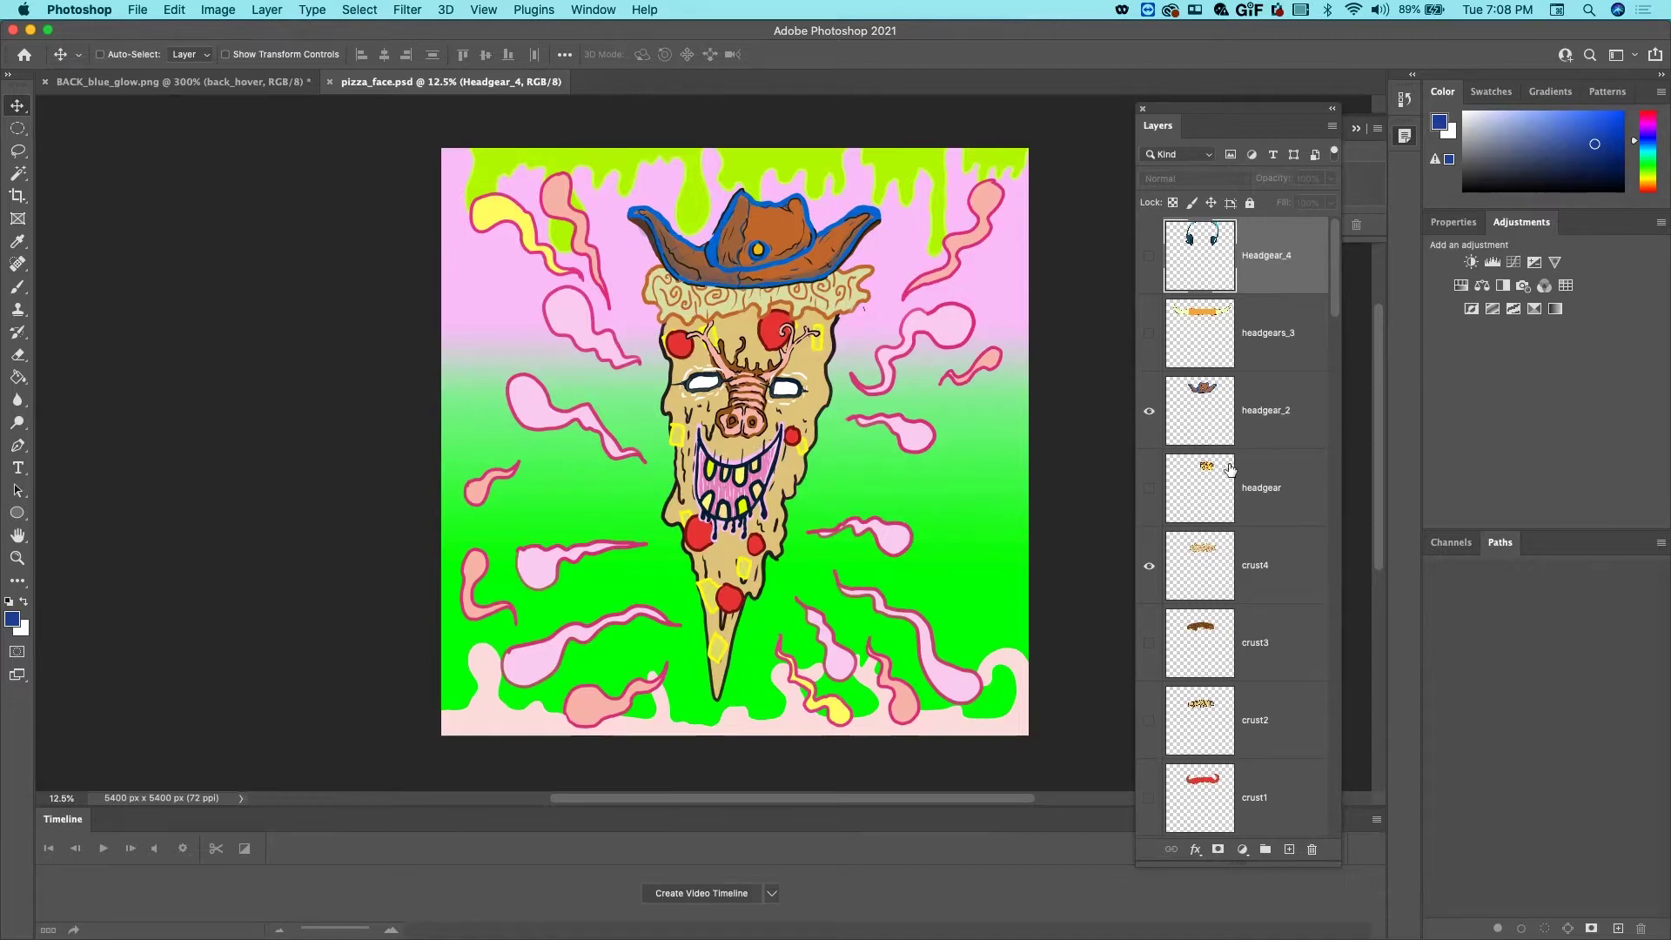
# Examine the artwork's layer stack, from the headgear, crust, mouth, eye and nose variants down to the heads, arms and background effects
pyautogui.scroll(-7, 1230, 470)
pyautogui.scroll(-5, 1264, 383)
pyautogui.scroll(-5, 1264, 387)
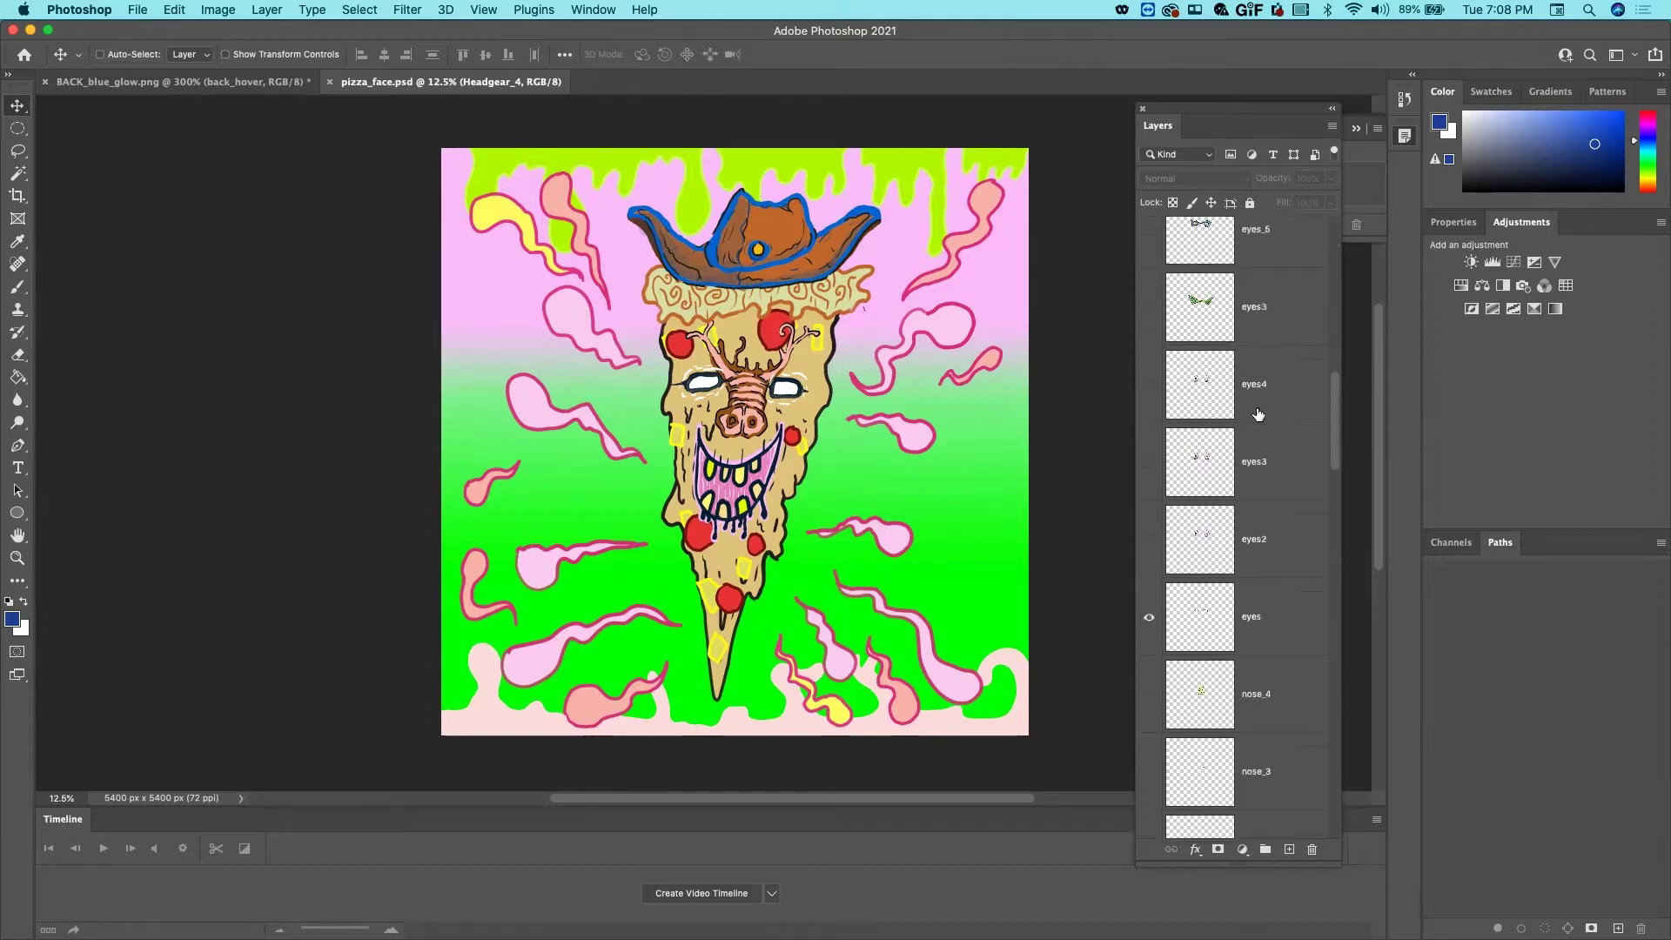
pyautogui.scroll(-8, 1253, 520)
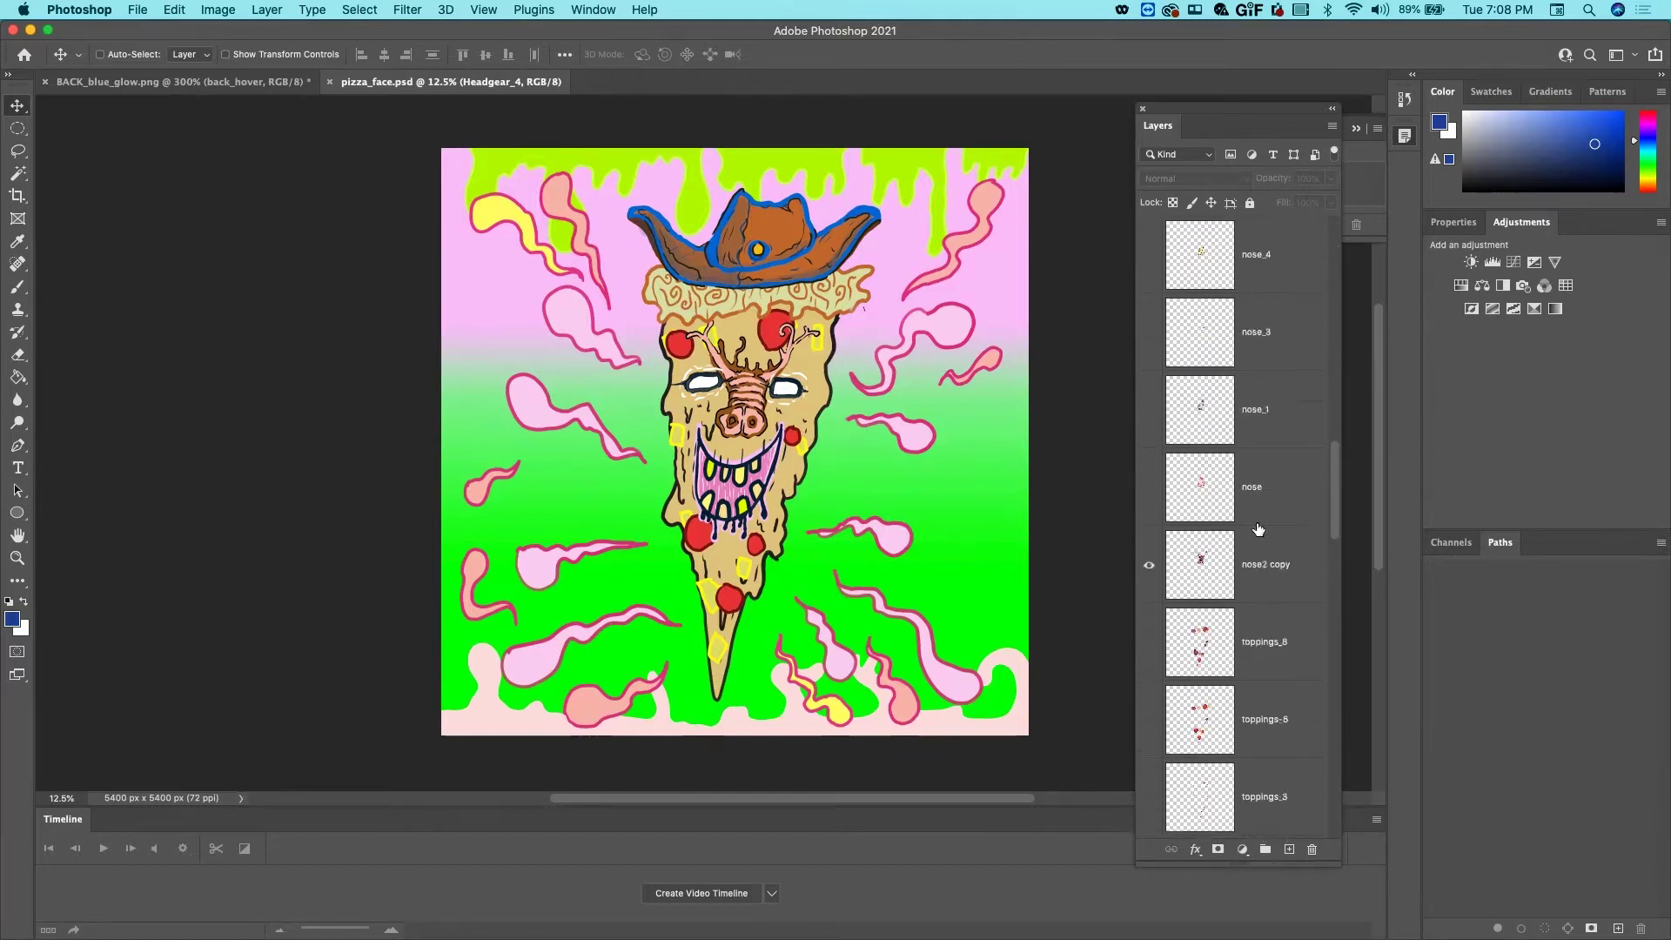
pyautogui.scroll(-8, 1255, 523)
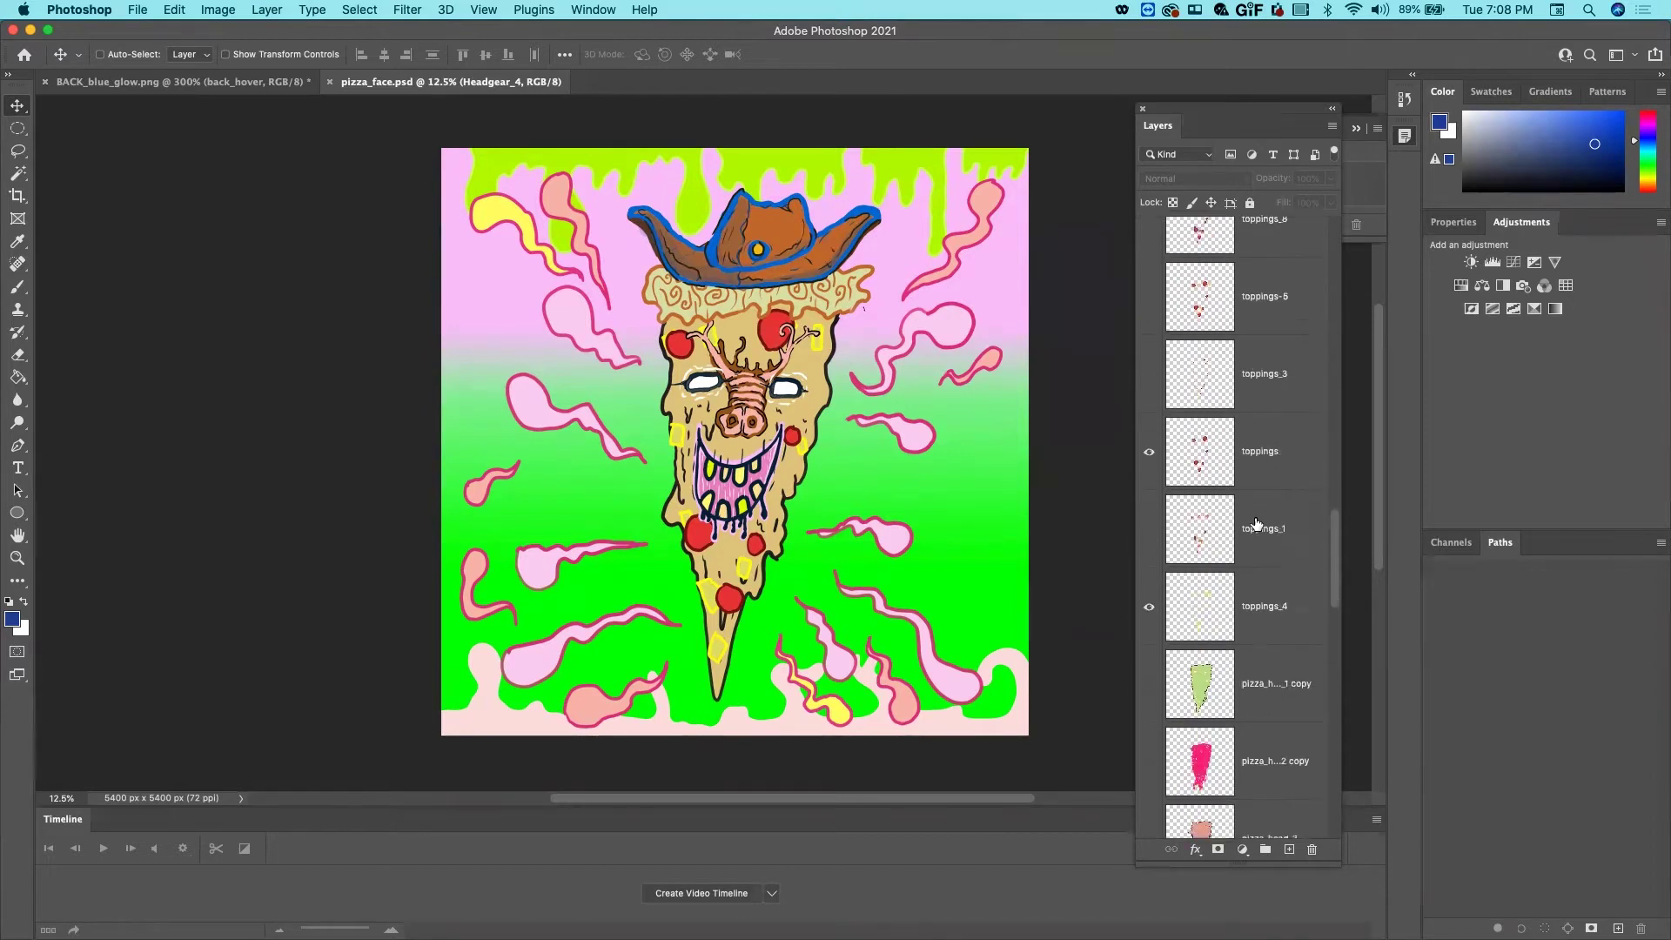
pyautogui.scroll(-2, 1253, 527)
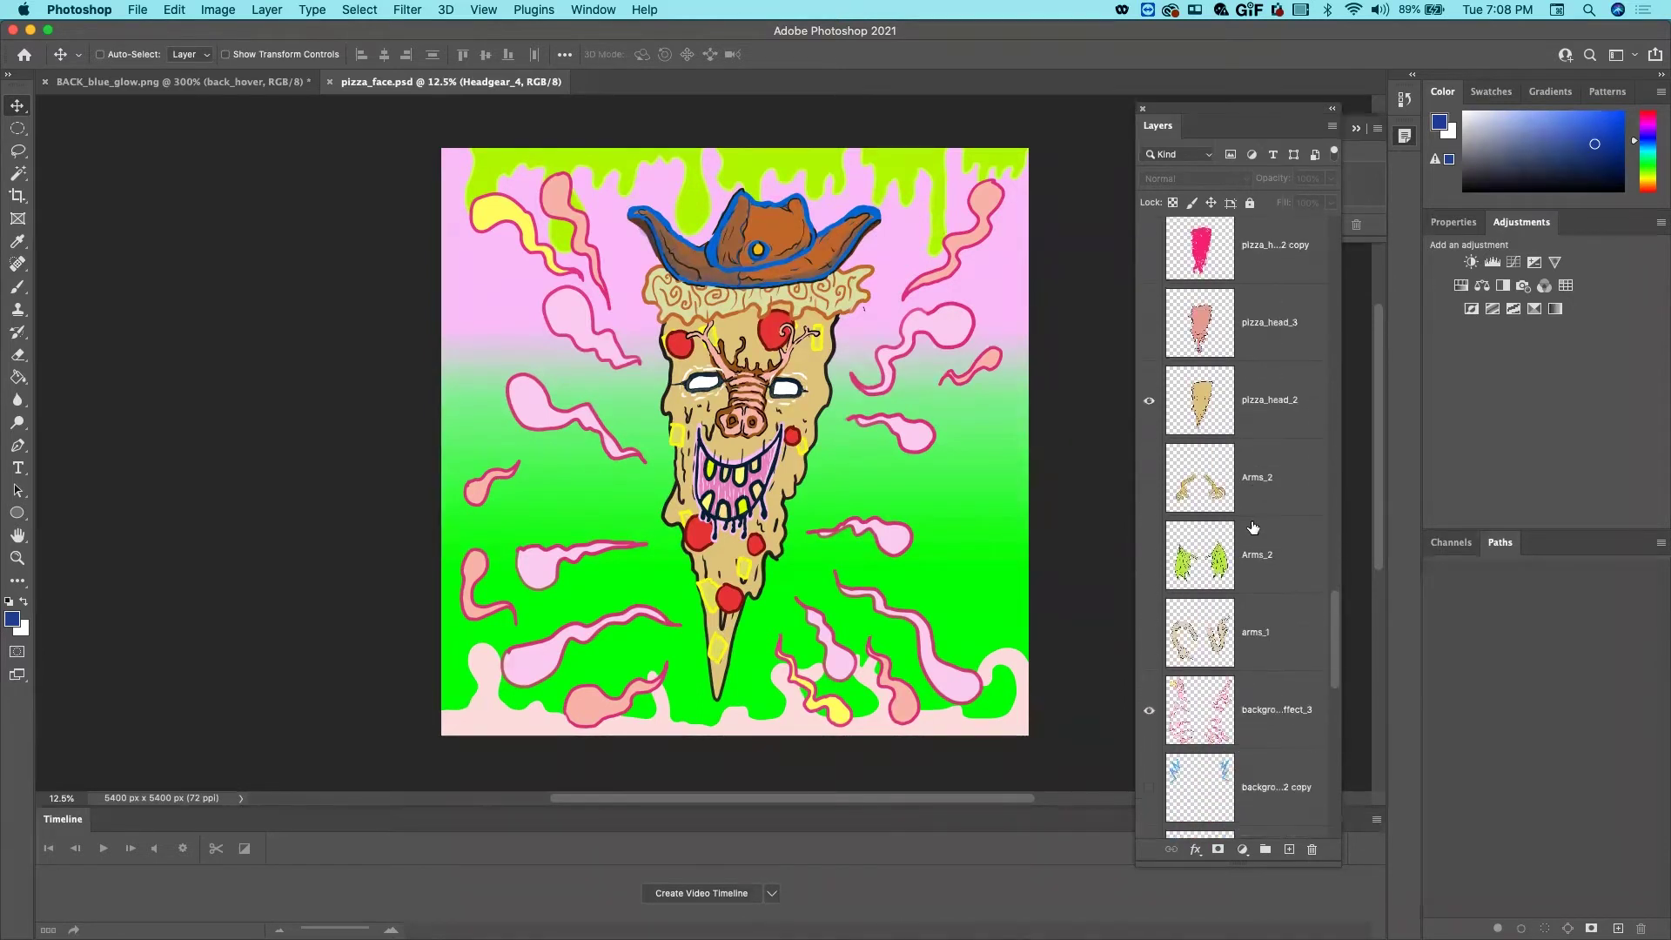
pyautogui.moveTo(1331, 851)
pyautogui.mouseDown()
pyautogui.moveTo(1314, 739)
pyautogui.moveTo(1308, 836)
pyautogui.mouseUp()
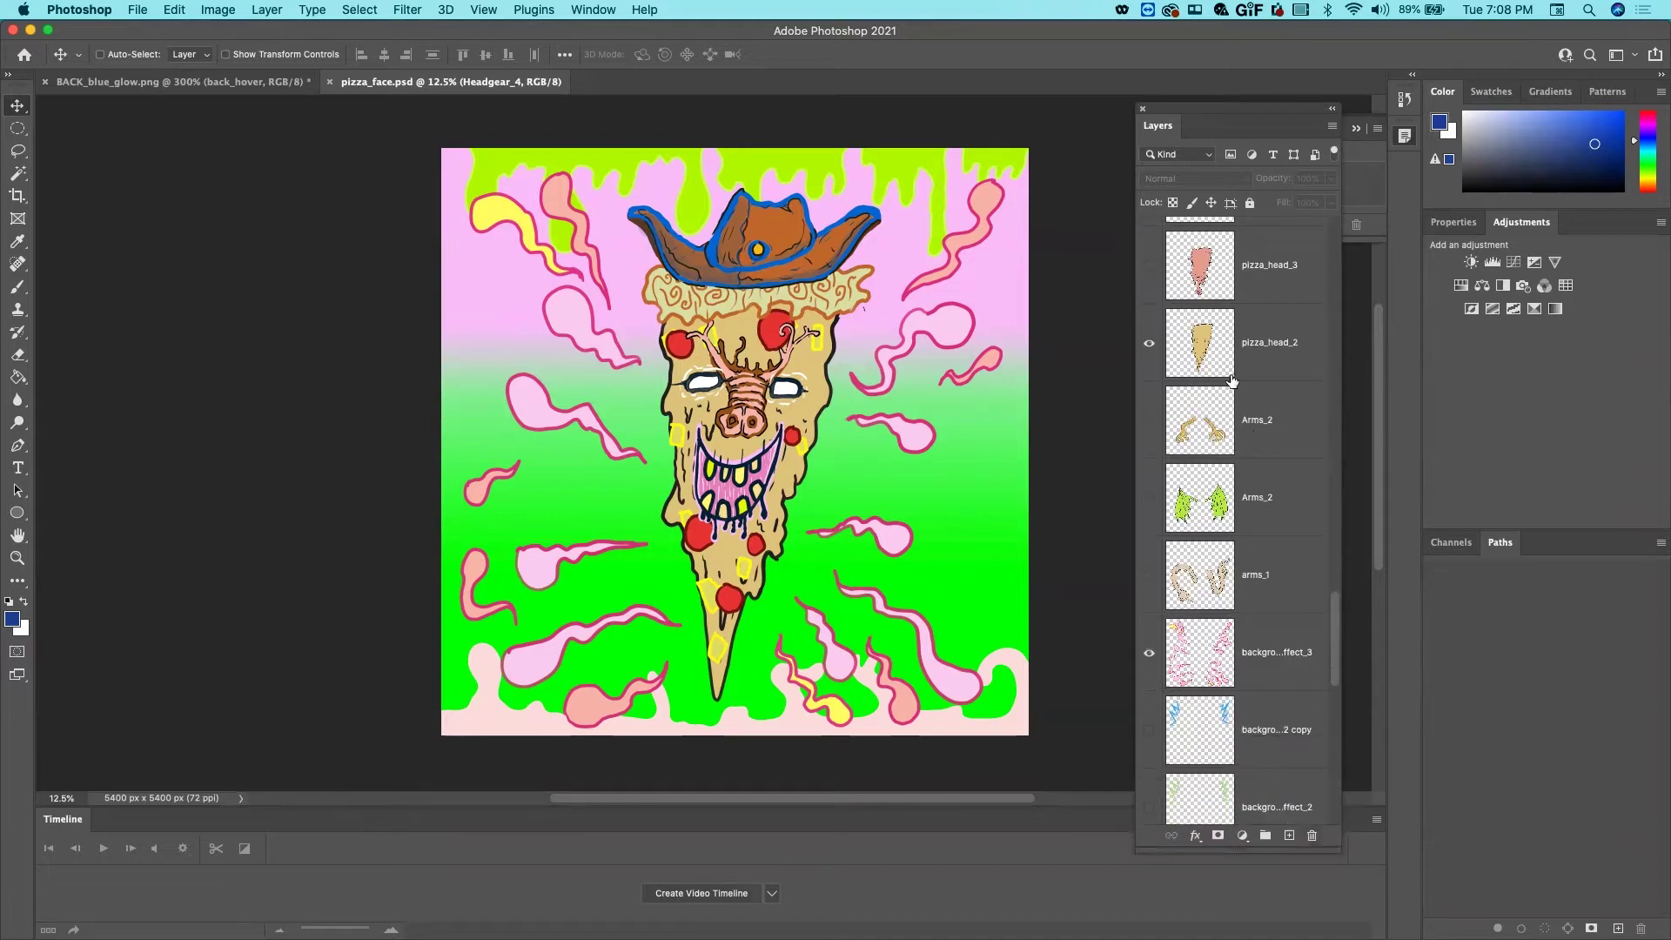
pyautogui.scroll(2, 1227, 385)
pyautogui.scroll(2, 1216, 396)
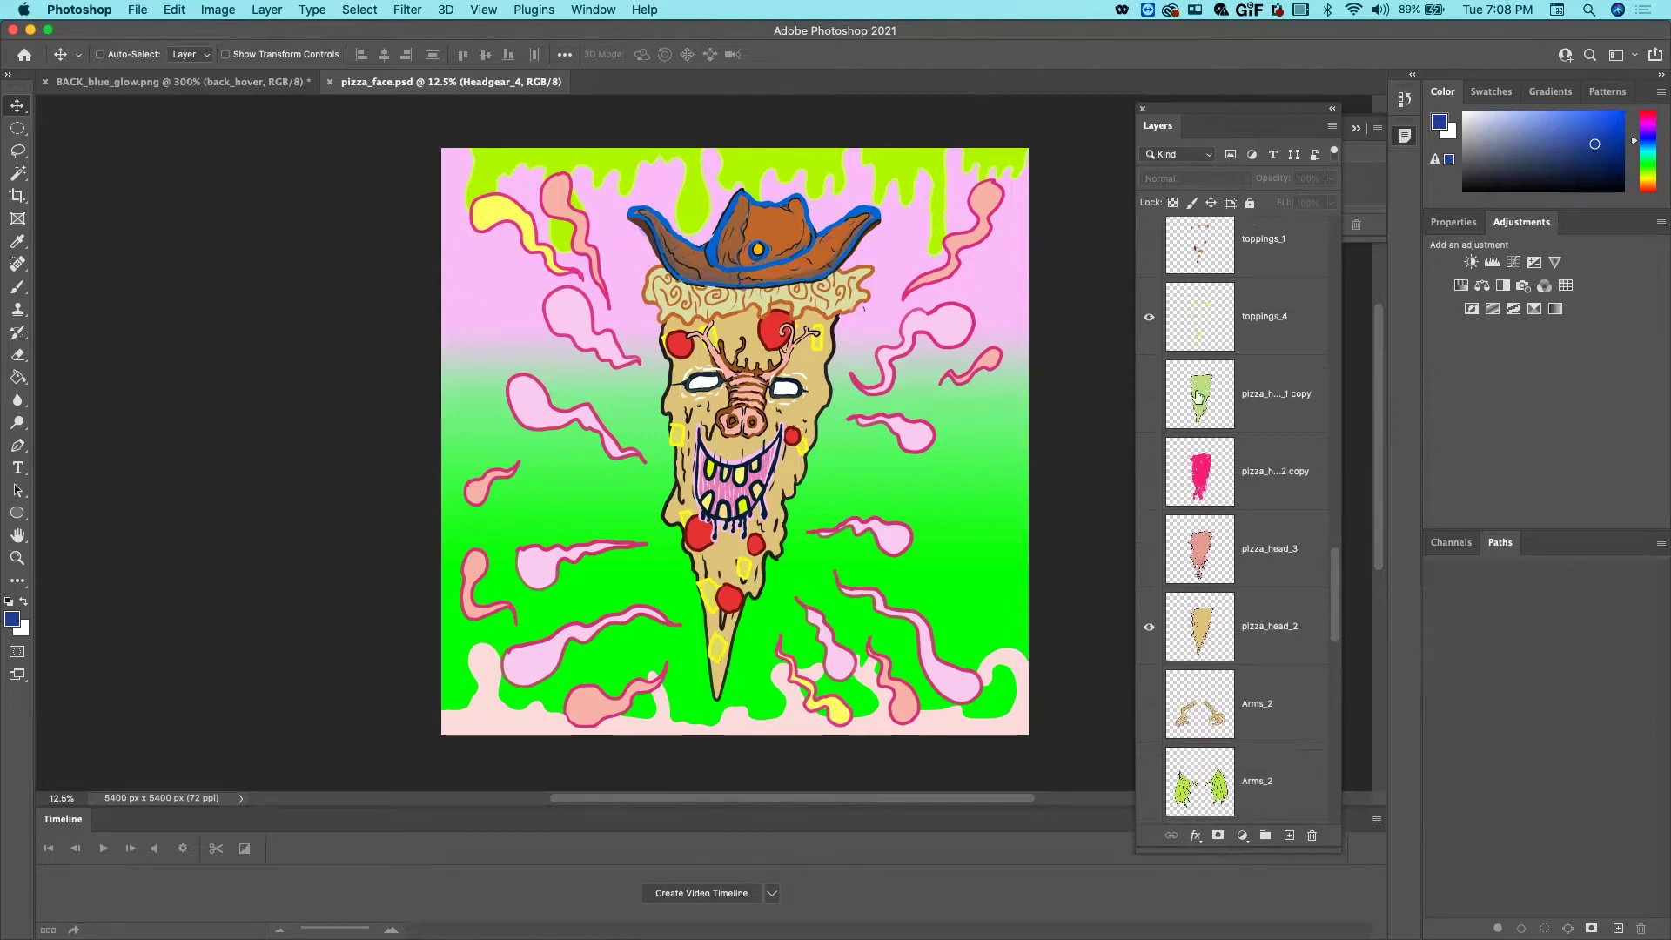
pyautogui.scroll(1, 1239, 441)
pyautogui.scroll(5, 1228, 479)
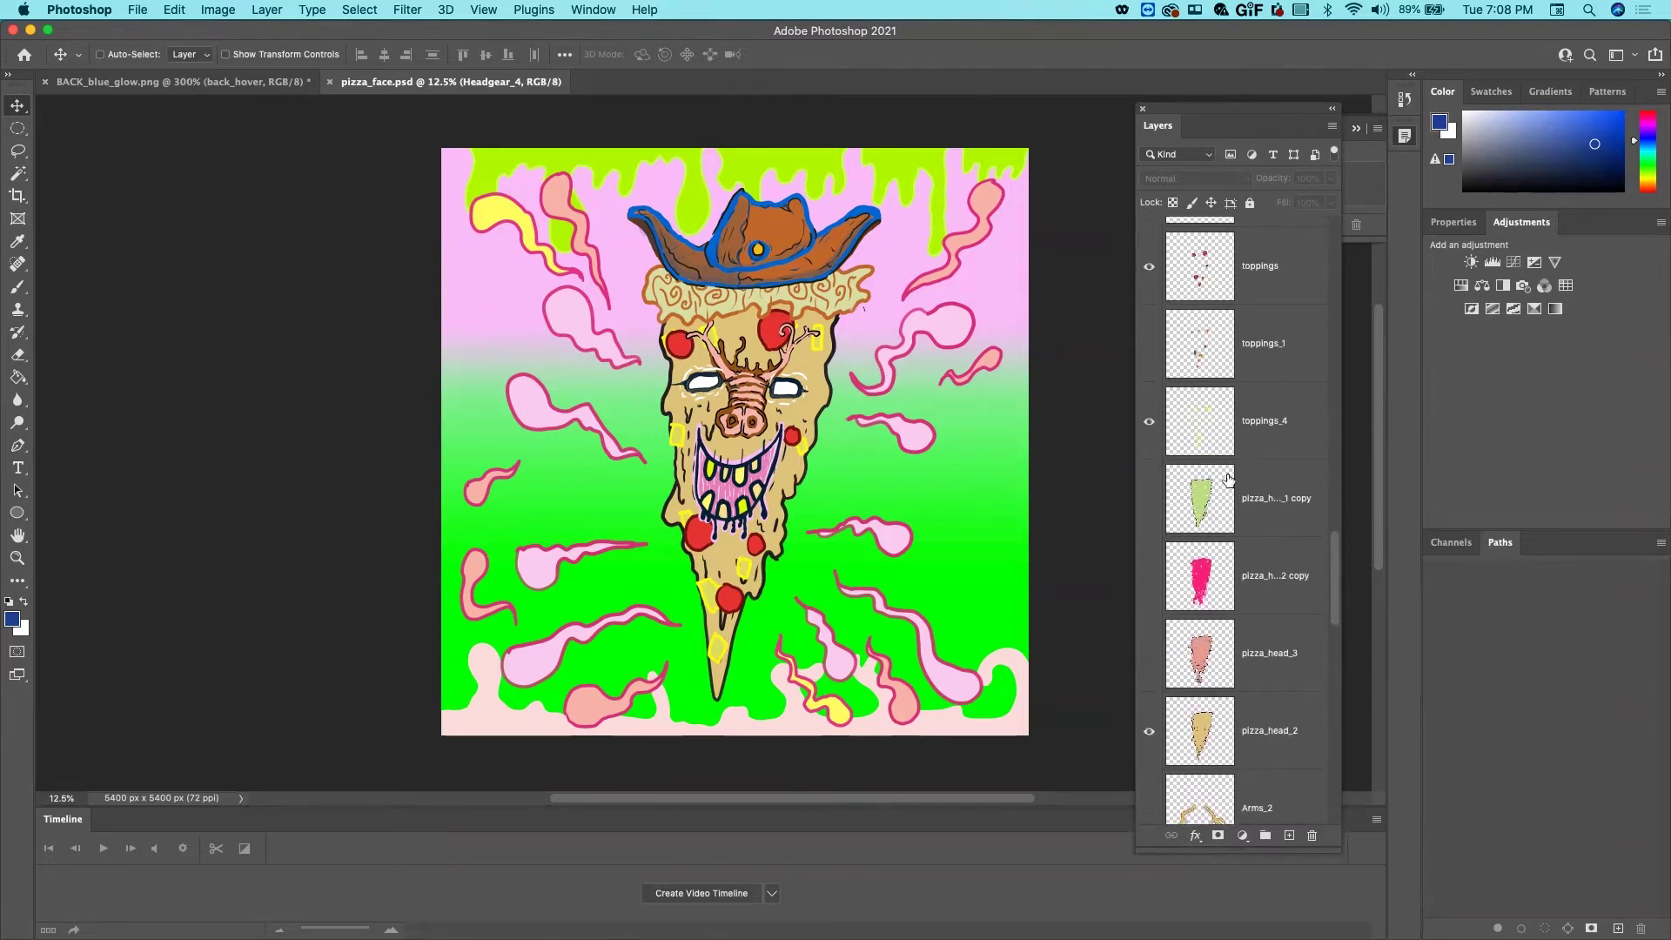
pyautogui.scroll(6, 1227, 479)
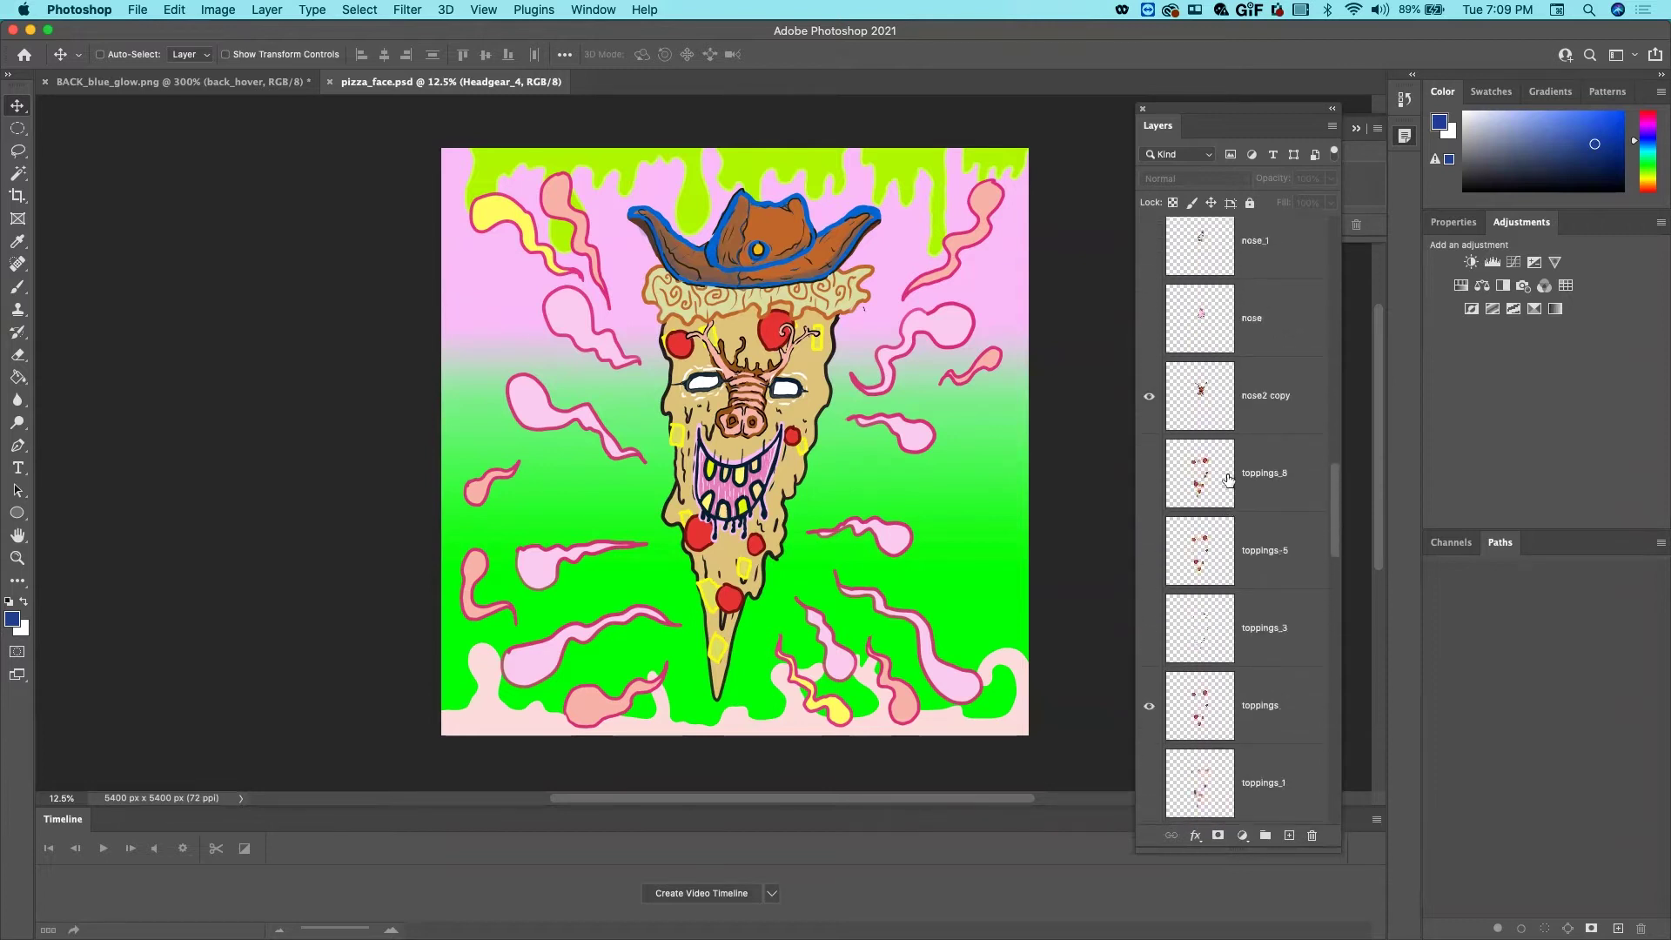
pyautogui.scroll(6, 1227, 479)
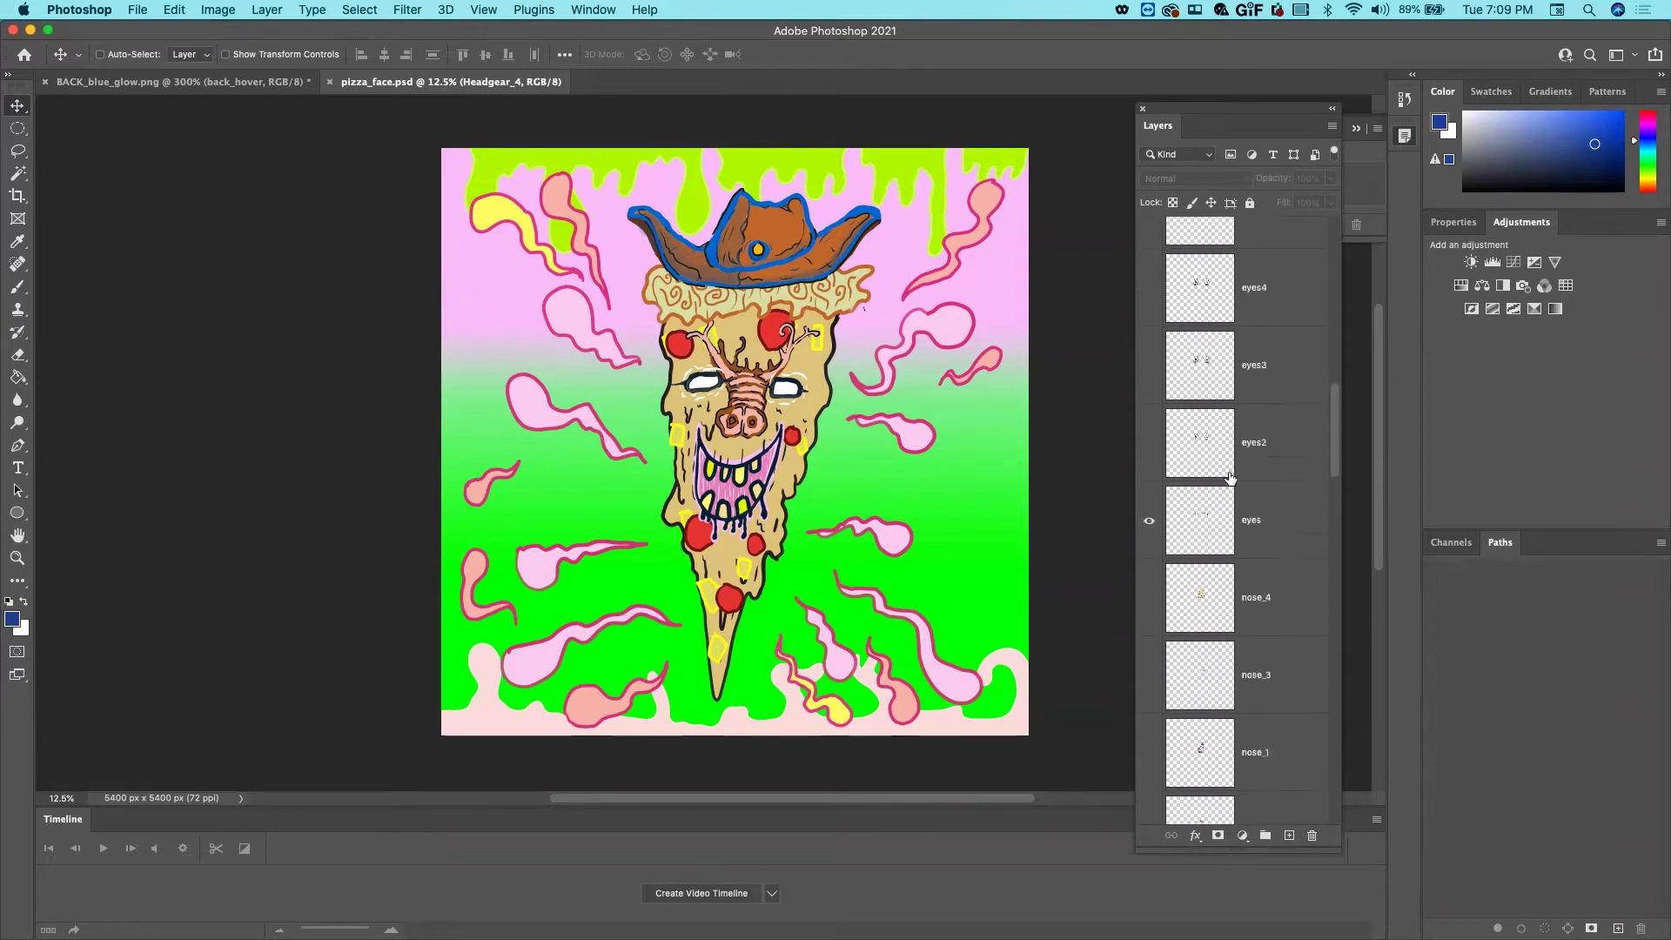
pyautogui.scroll(7, 1248, 449)
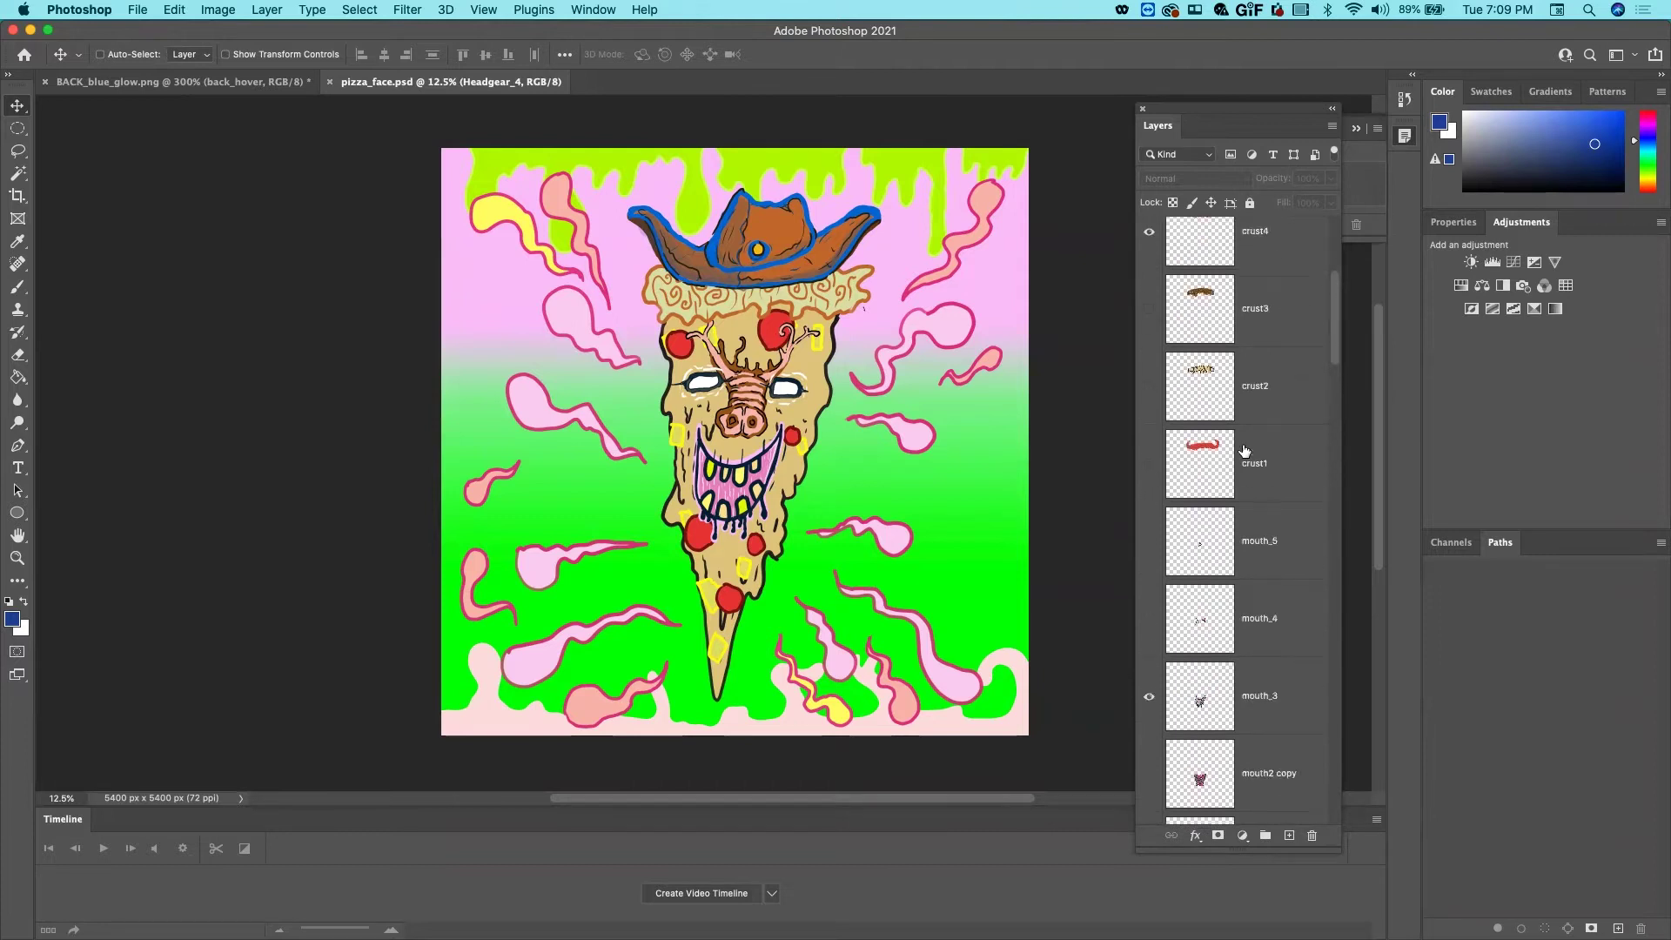
pyautogui.scroll(-3, 1203, 442)
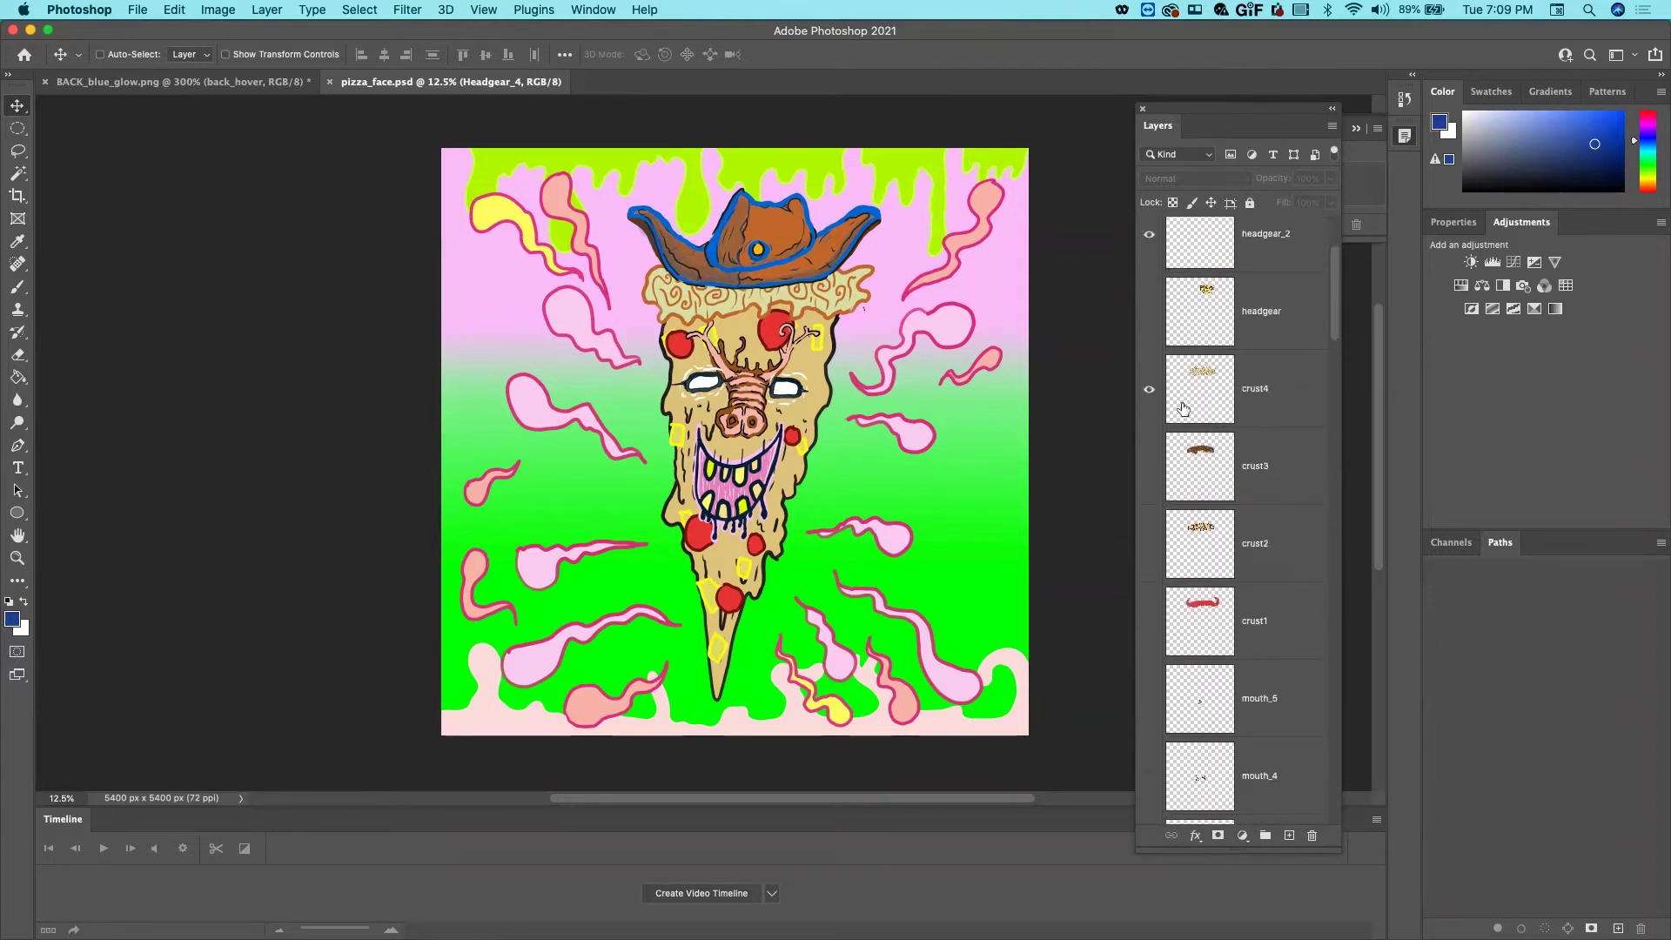
pyautogui.scroll(-3, 1193, 435)
pyautogui.scroll(-3, 1178, 427)
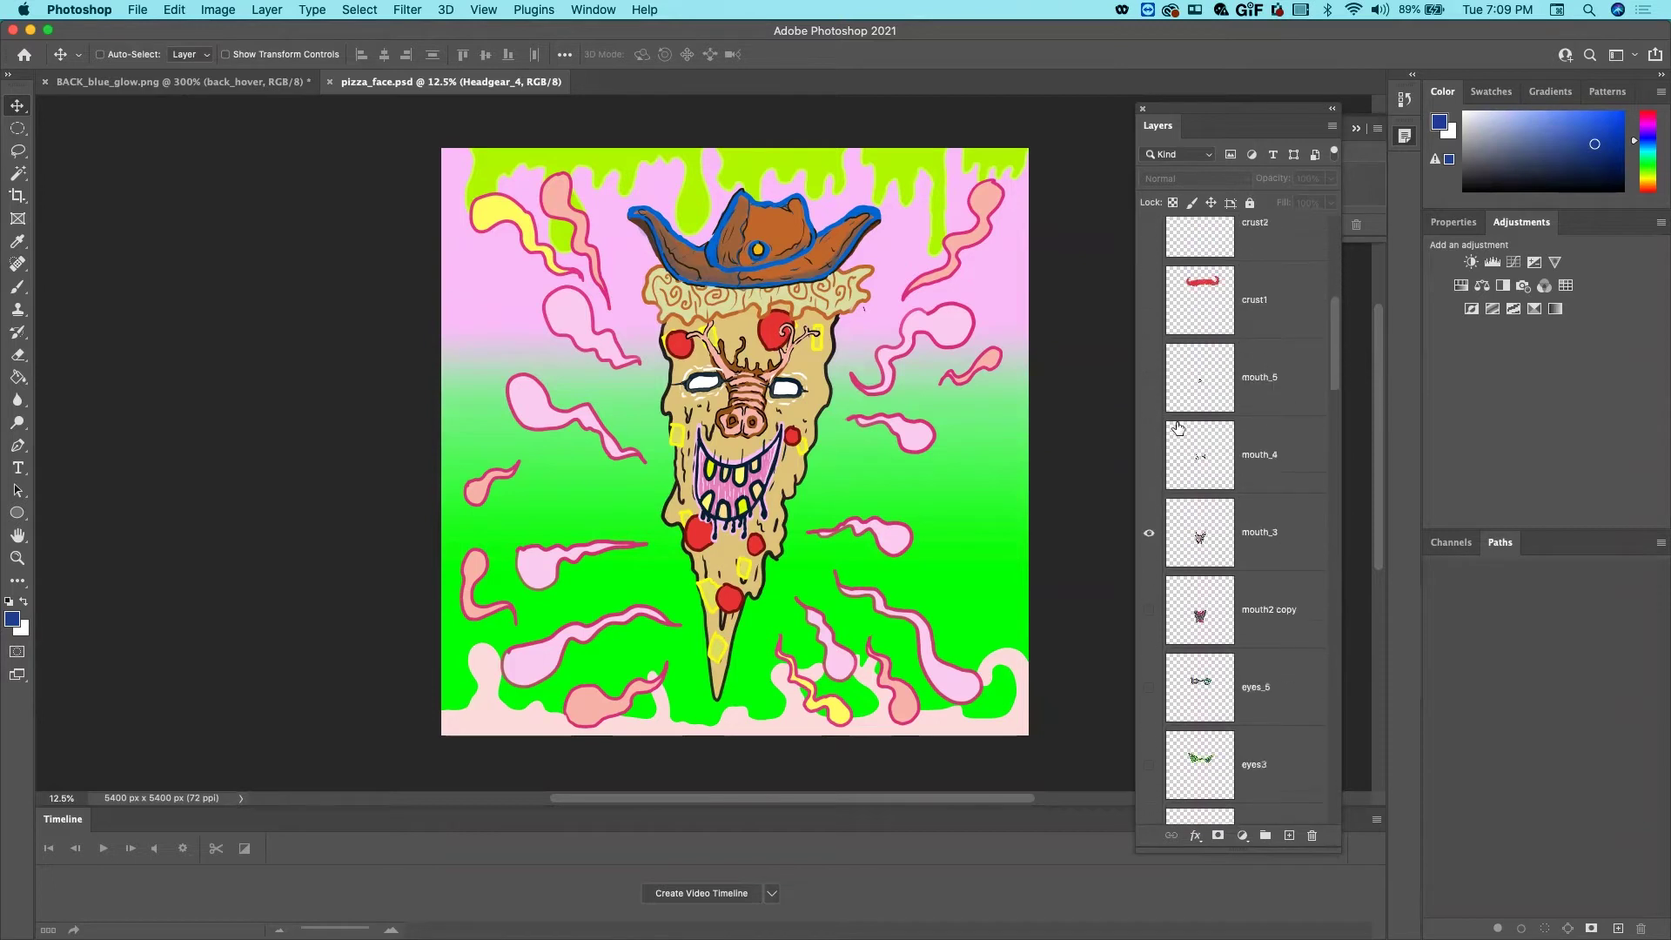
pyautogui.scroll(-3, 1180, 434)
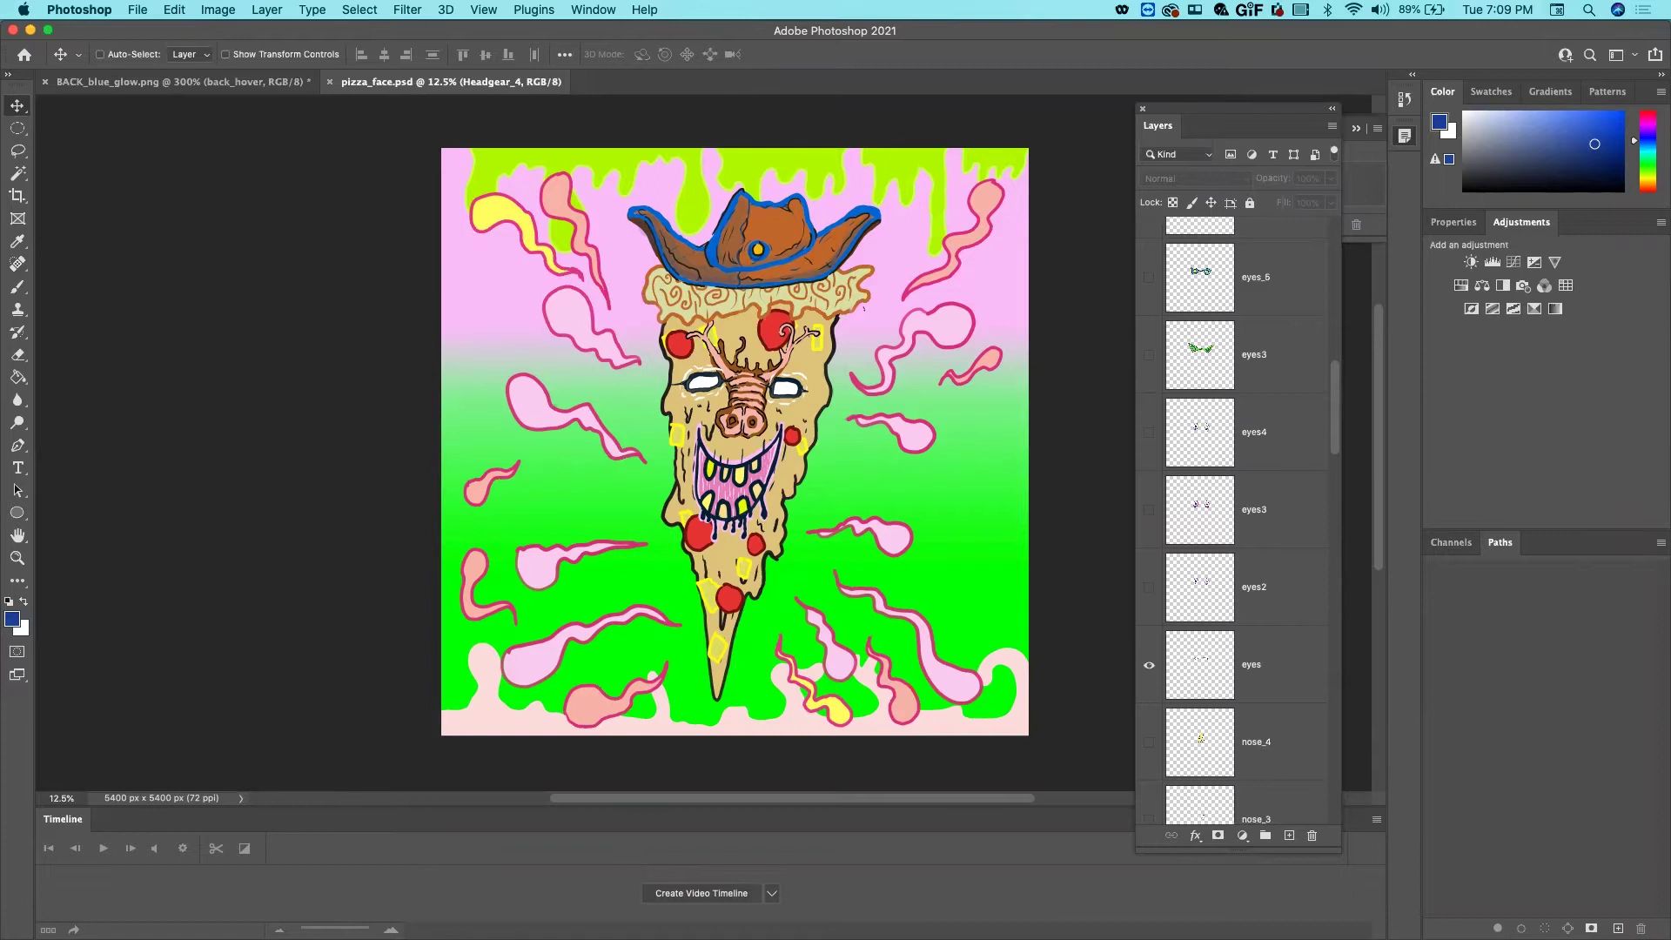
# Enlarge the timeline area and create a frame animation for the pizza face artwork
pyautogui.click(594, 10)
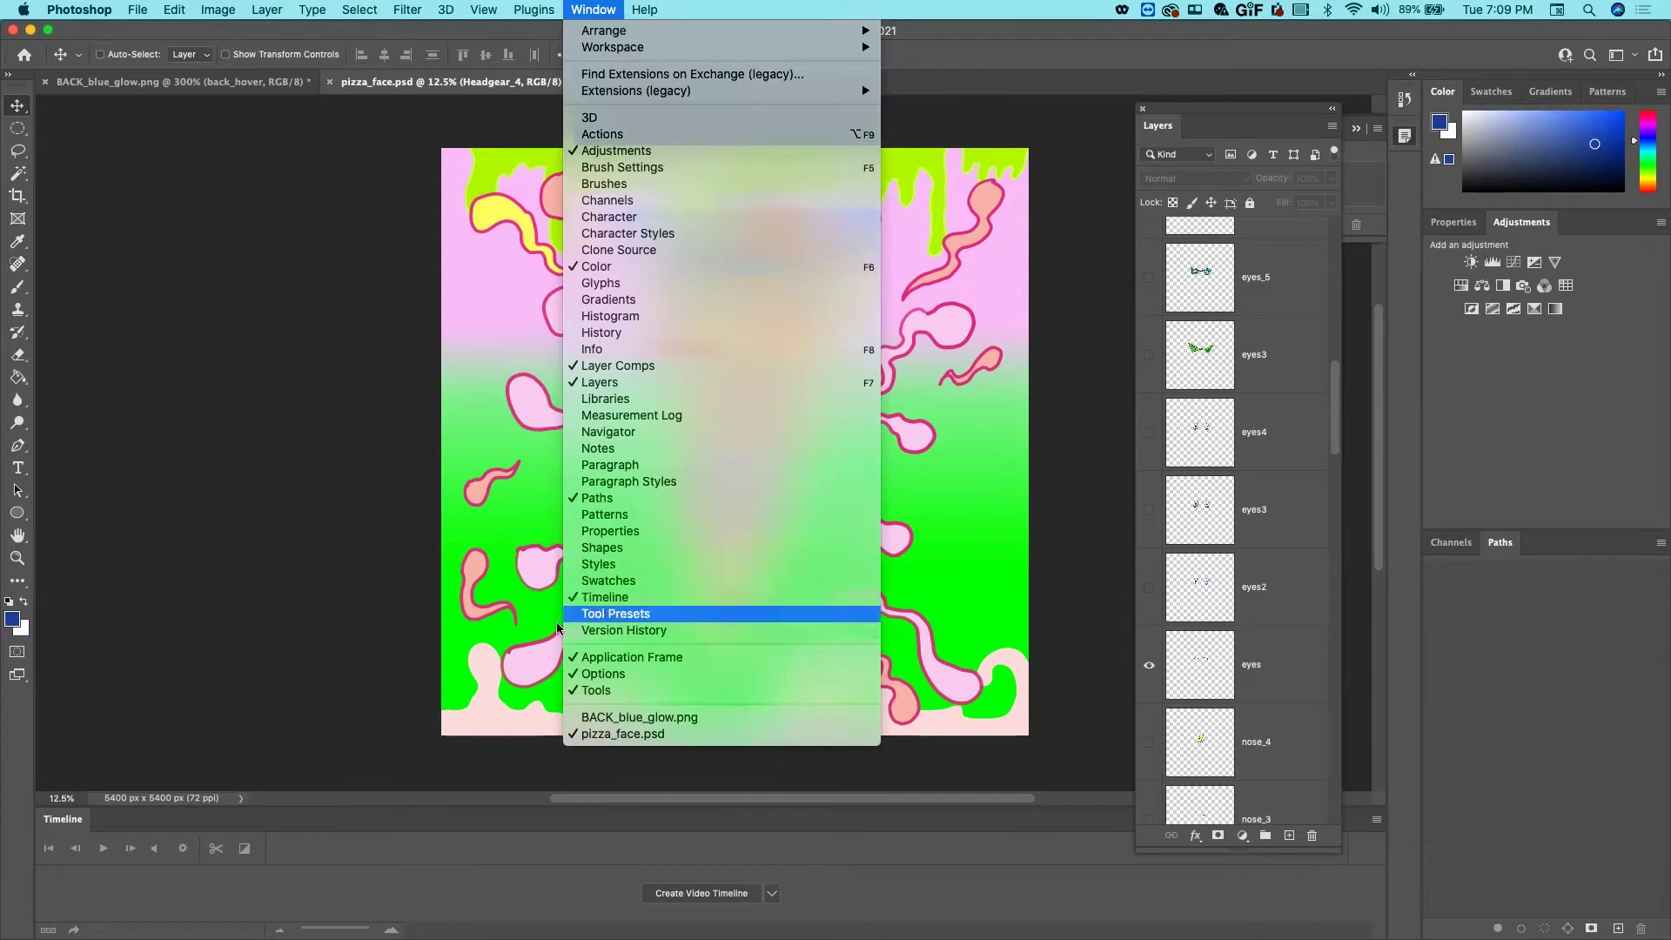
pyautogui.click(125, 810)
pyautogui.moveTo(126, 809); pyautogui.dragTo(152, 704)
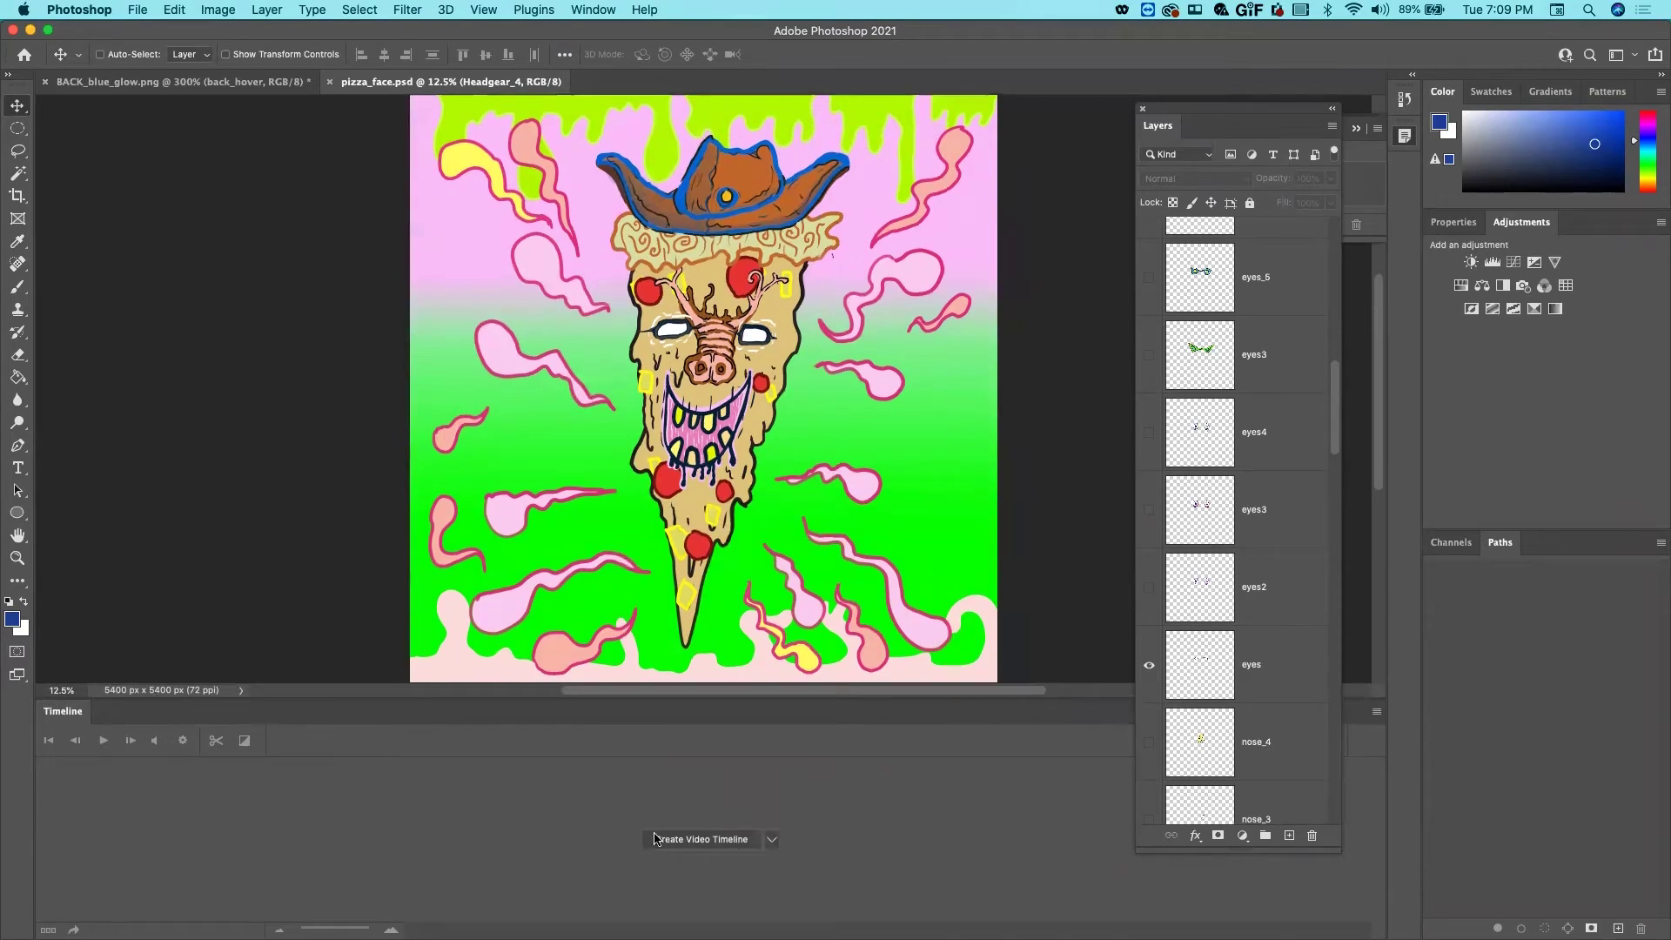
pyautogui.click(770, 839)
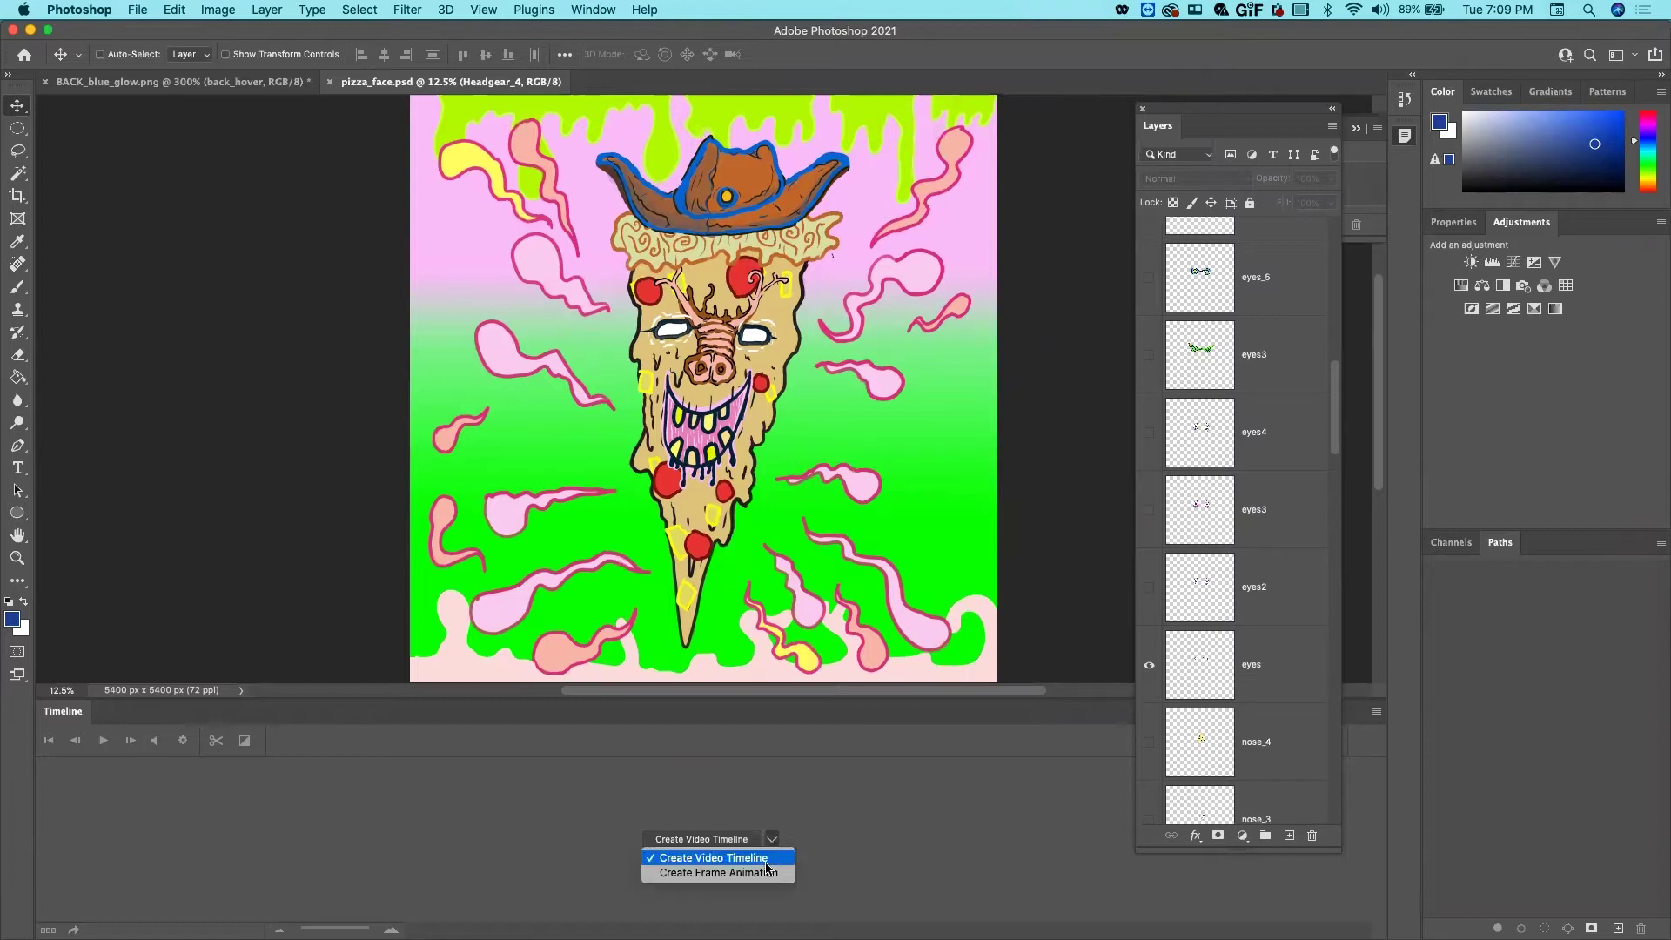
pyautogui.click(793, 757)
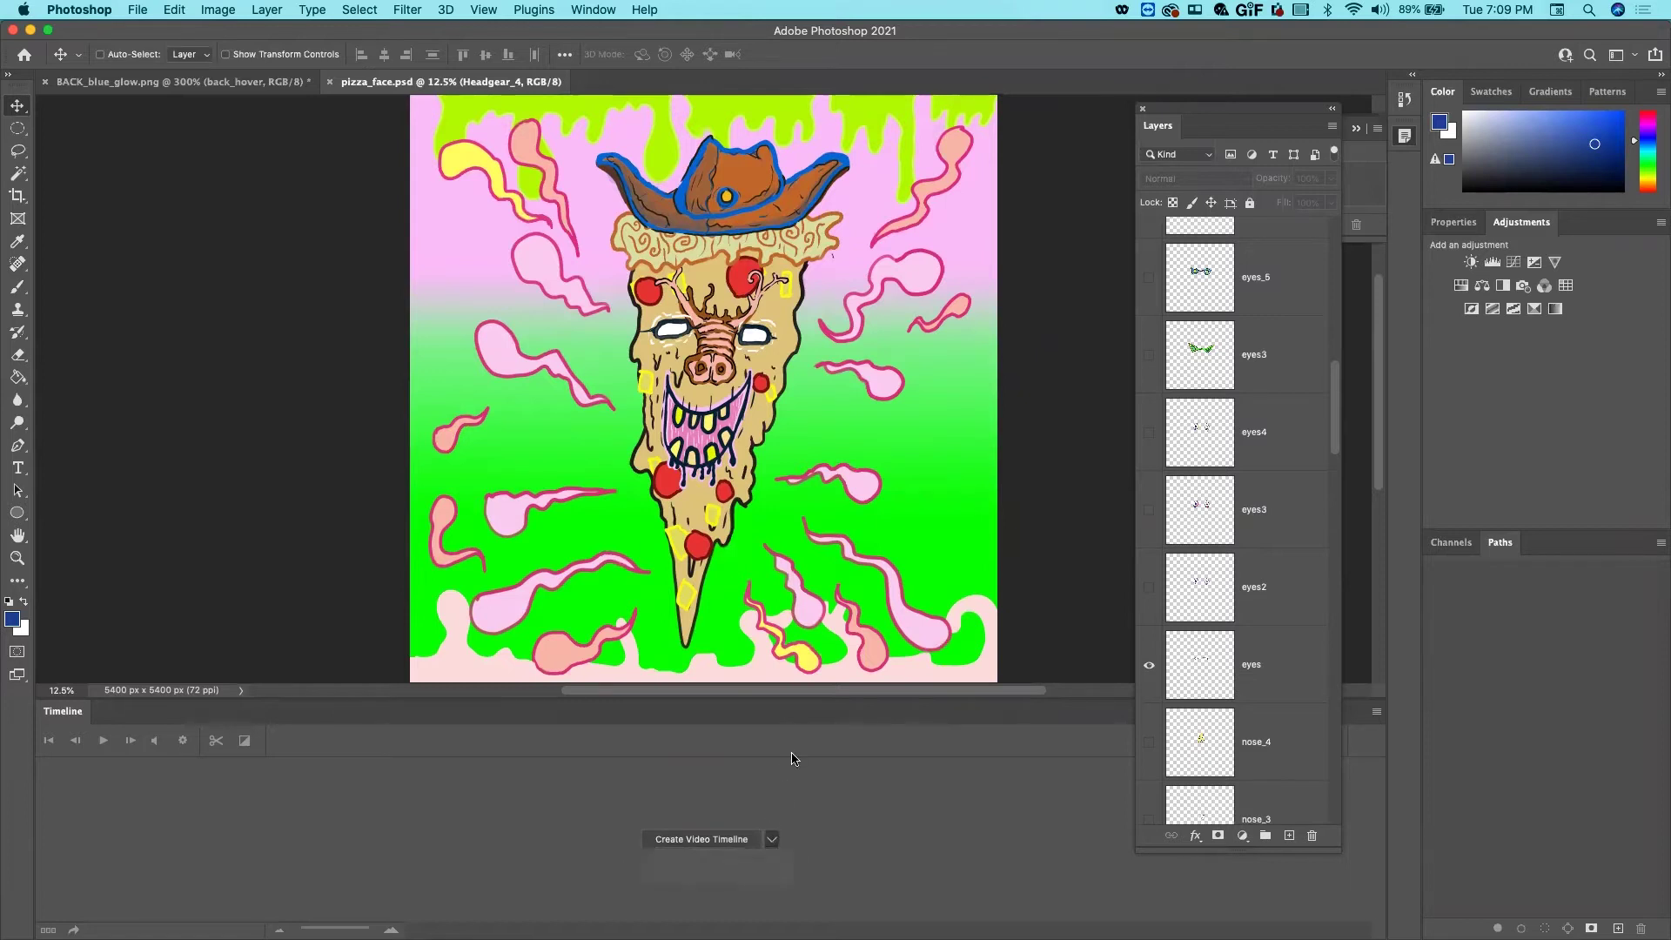
pyautogui.click(770, 838)
pyautogui.click(761, 874)
pyautogui.click(701, 840)
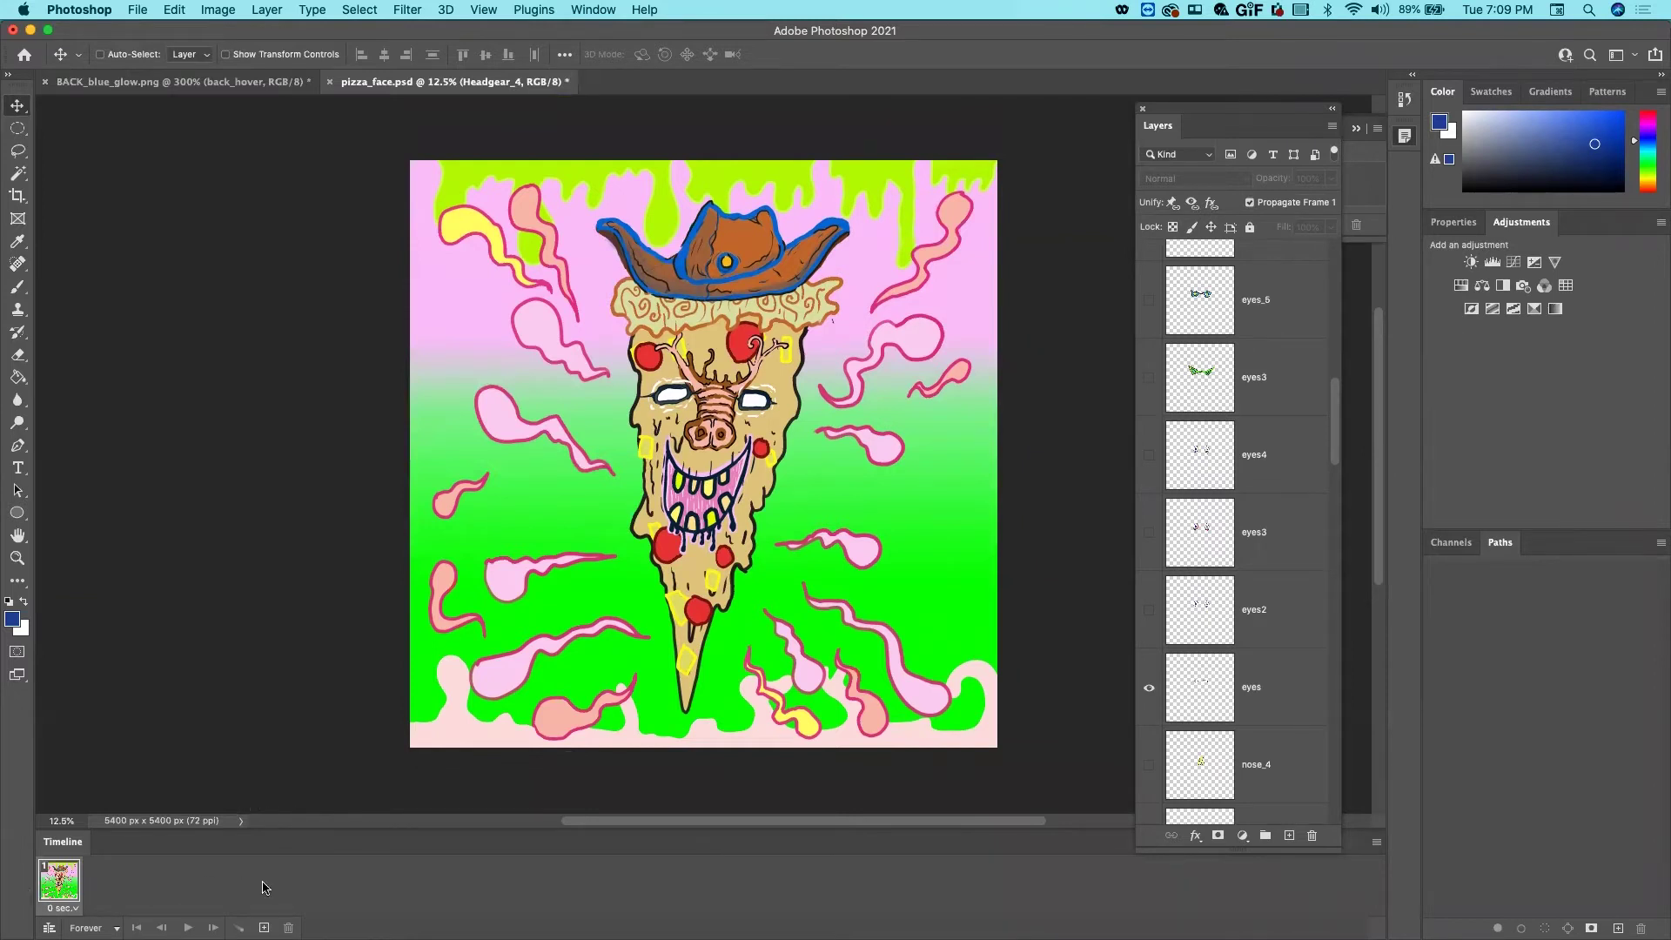
# Set the first frame's delay to 1.0 second and duplicate it as a second frame
pyautogui.click(75, 910)
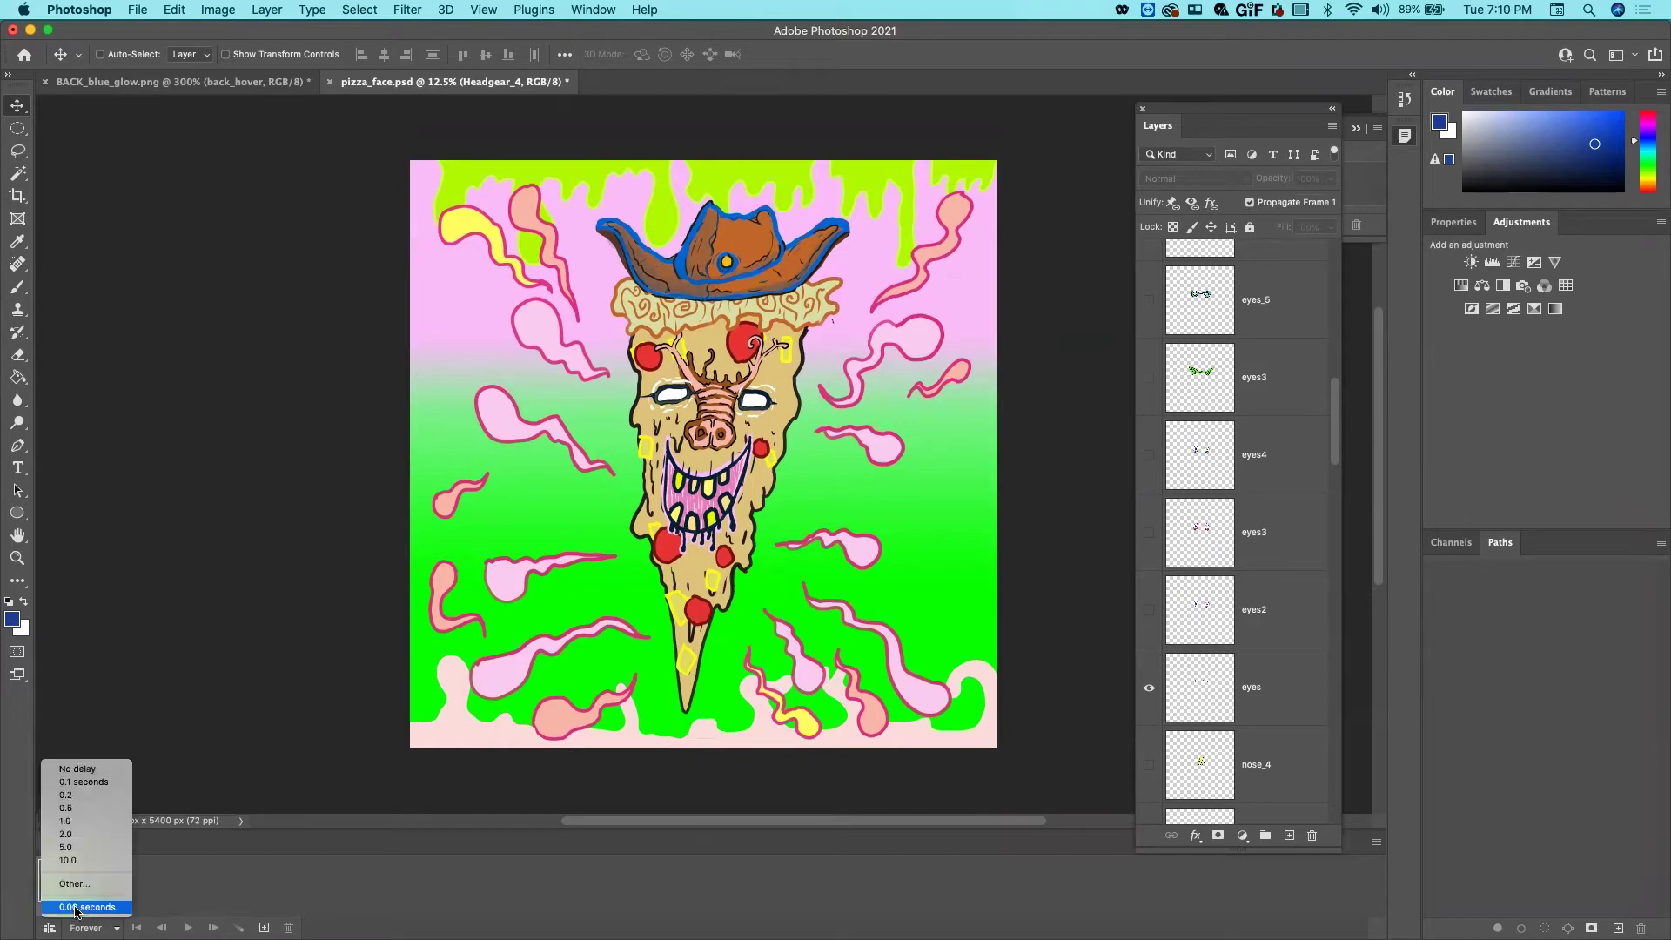
pyautogui.click(76, 824)
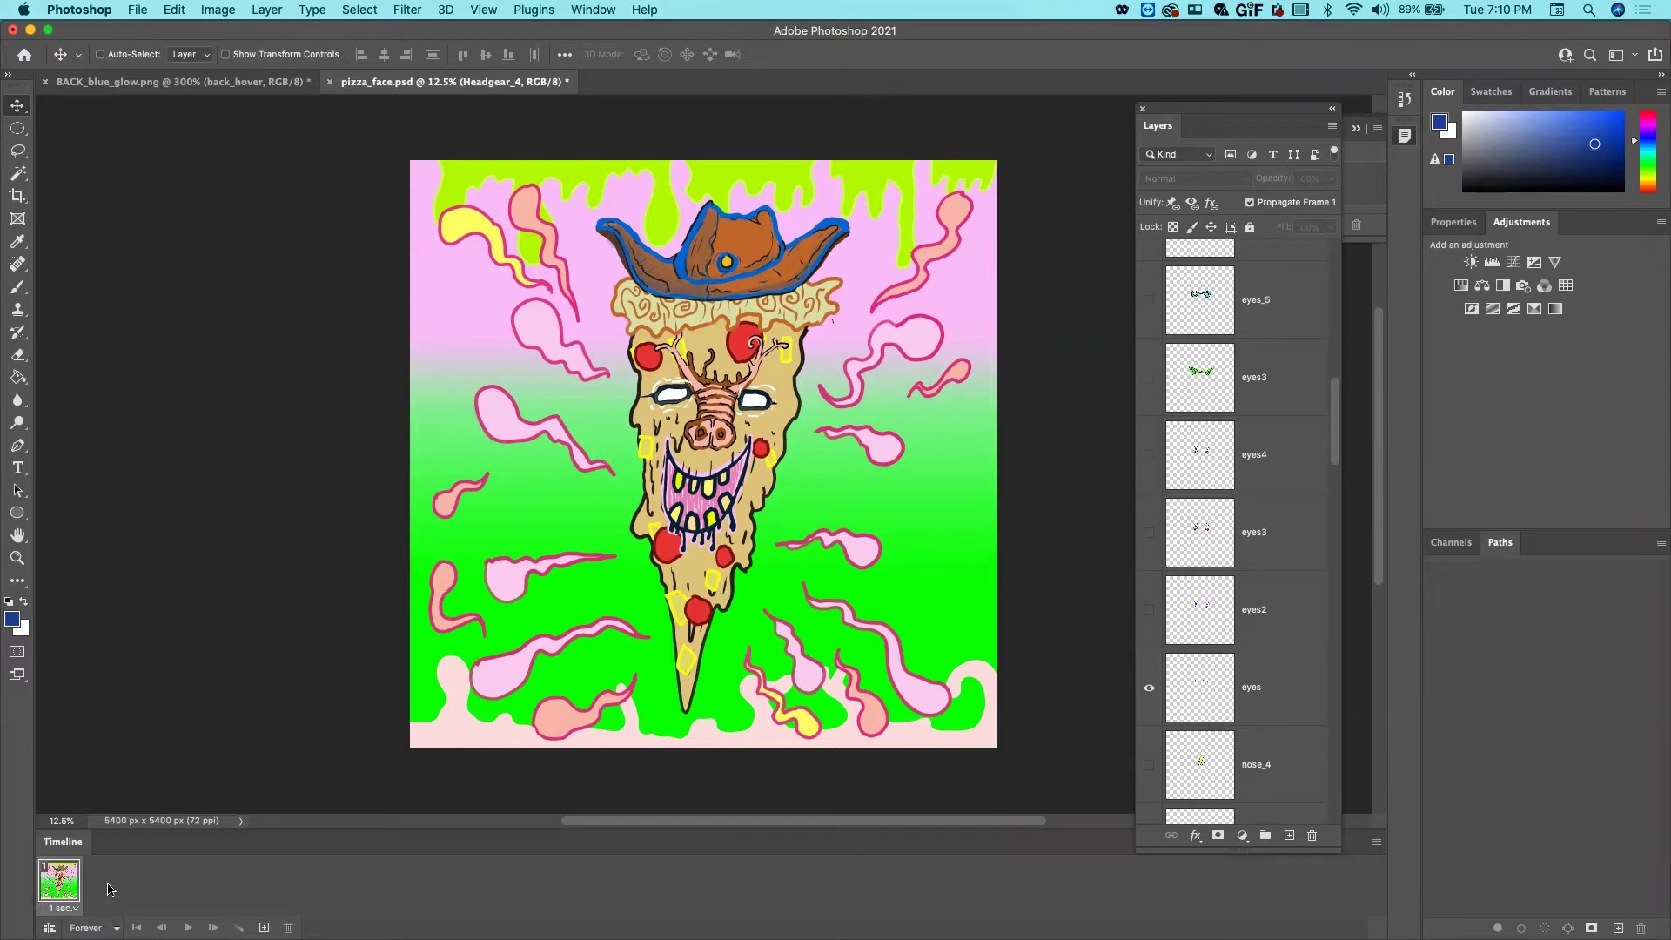
pyautogui.click(263, 926)
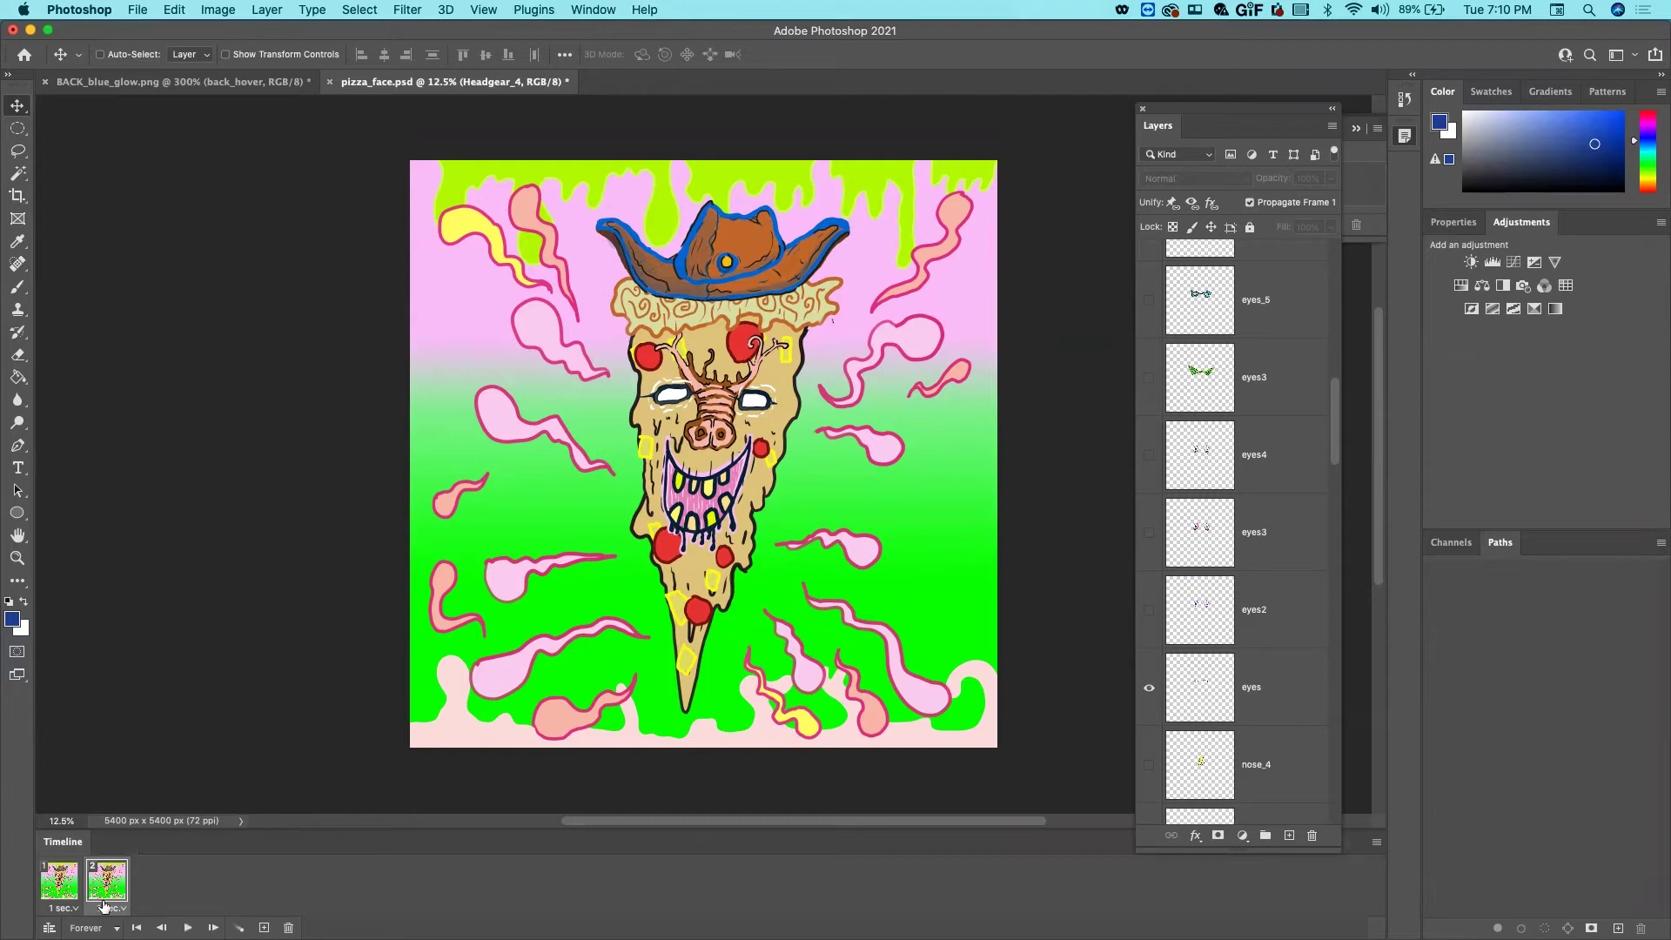
# Make the pizza_head_3 layer visible in the second frame
pyautogui.moveTo(1337, 416); pyautogui.dragTo(1293, 757)
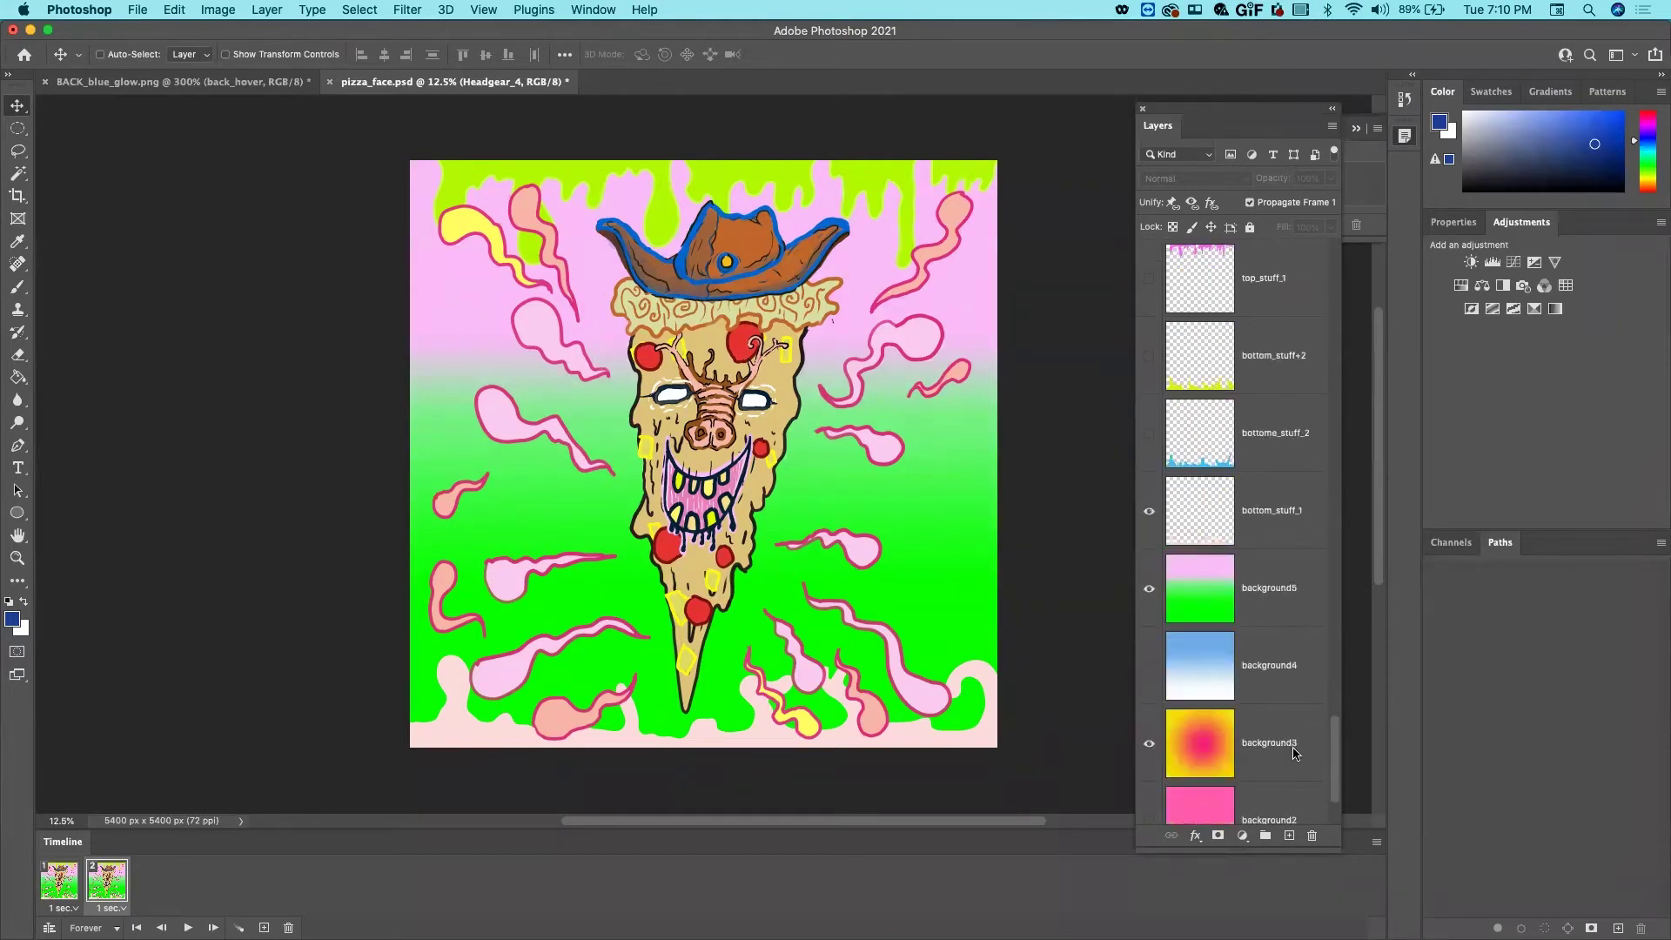
pyautogui.scroll(10, 1293, 754)
pyautogui.scroll(-3, 1303, 634)
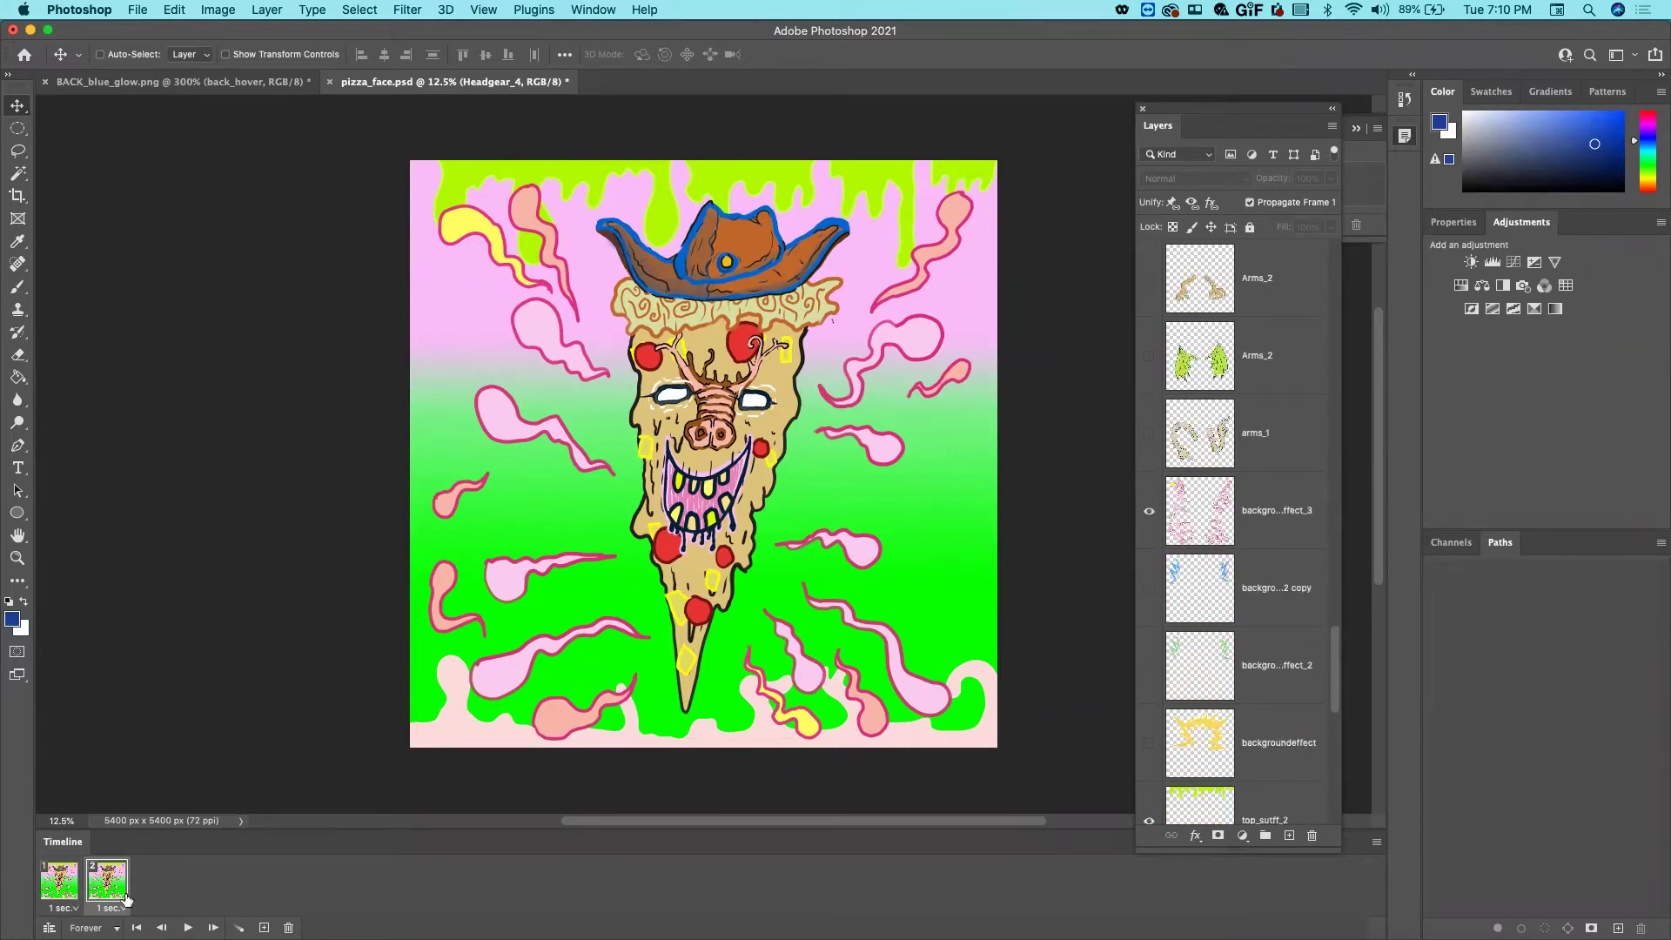
pyautogui.scroll(1, 1226, 514)
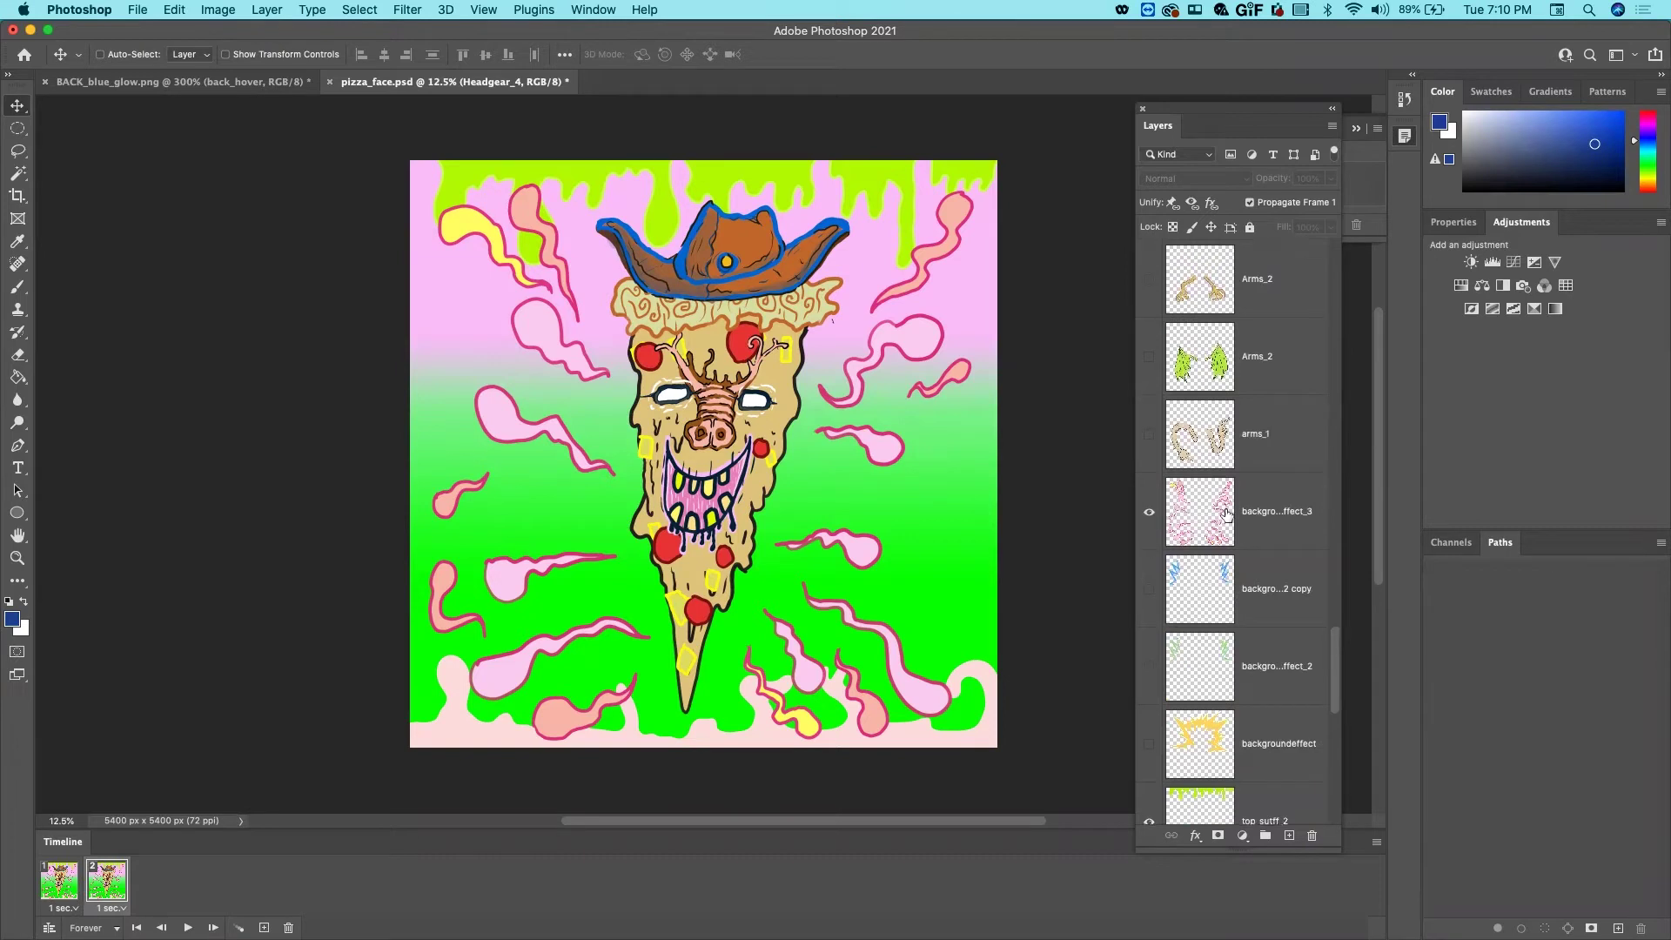
pyautogui.scroll(1, 1226, 515)
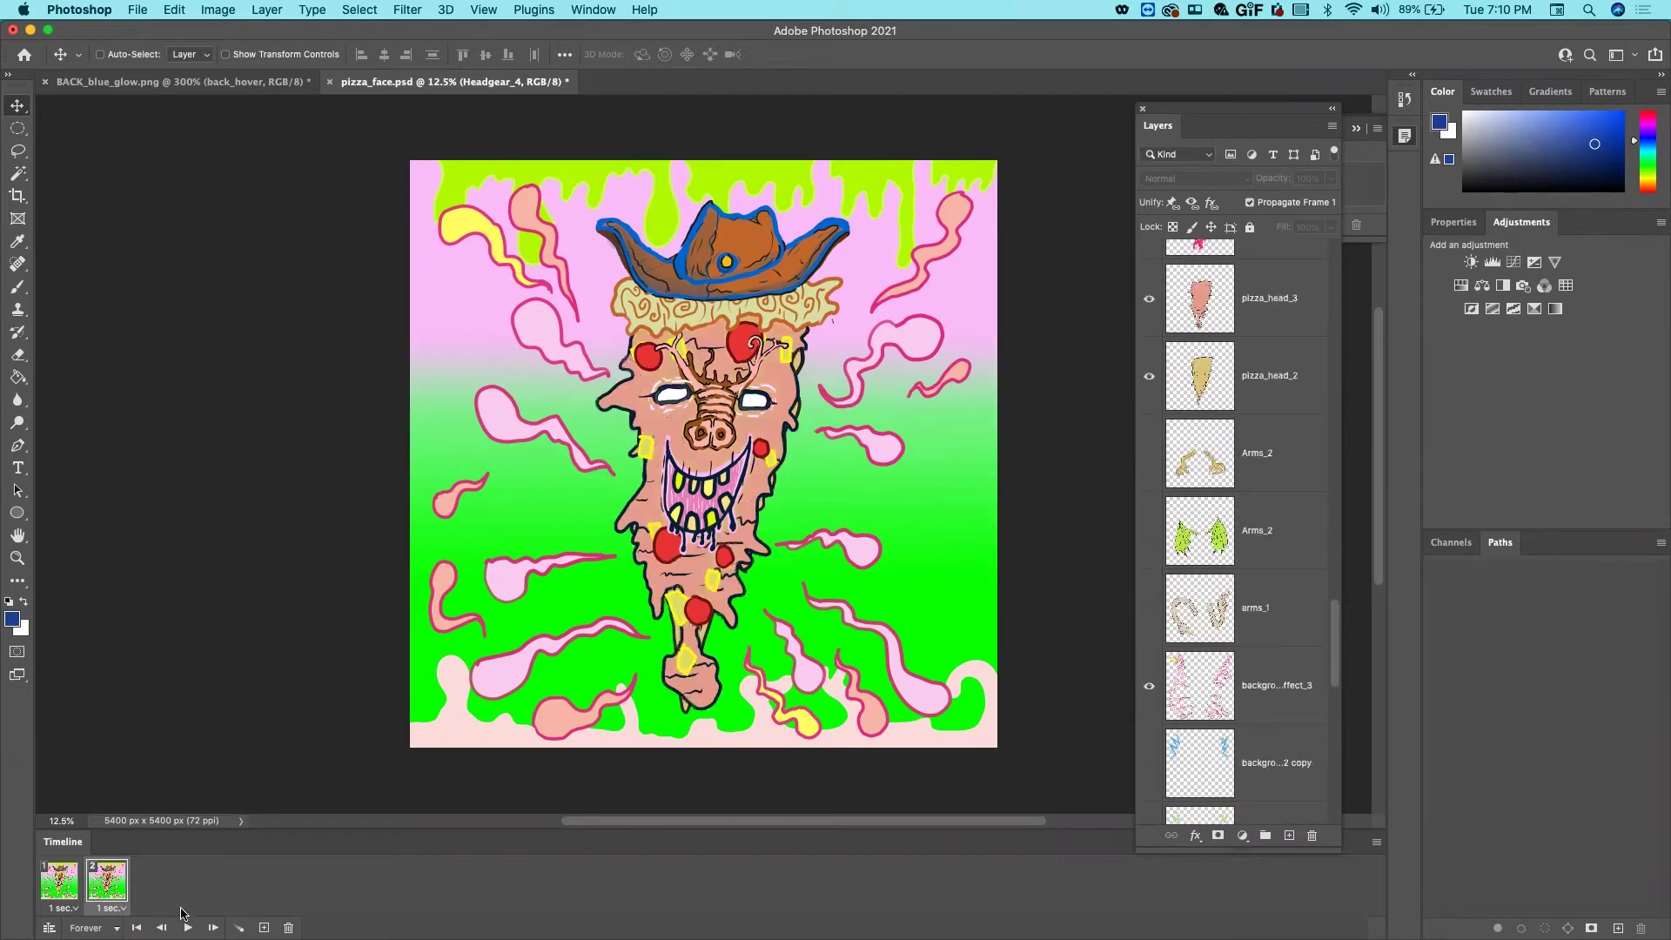
# Check the first frame's head layers, and hide the pizza_head_2 layer in the second frame
pyautogui.click(59, 880)
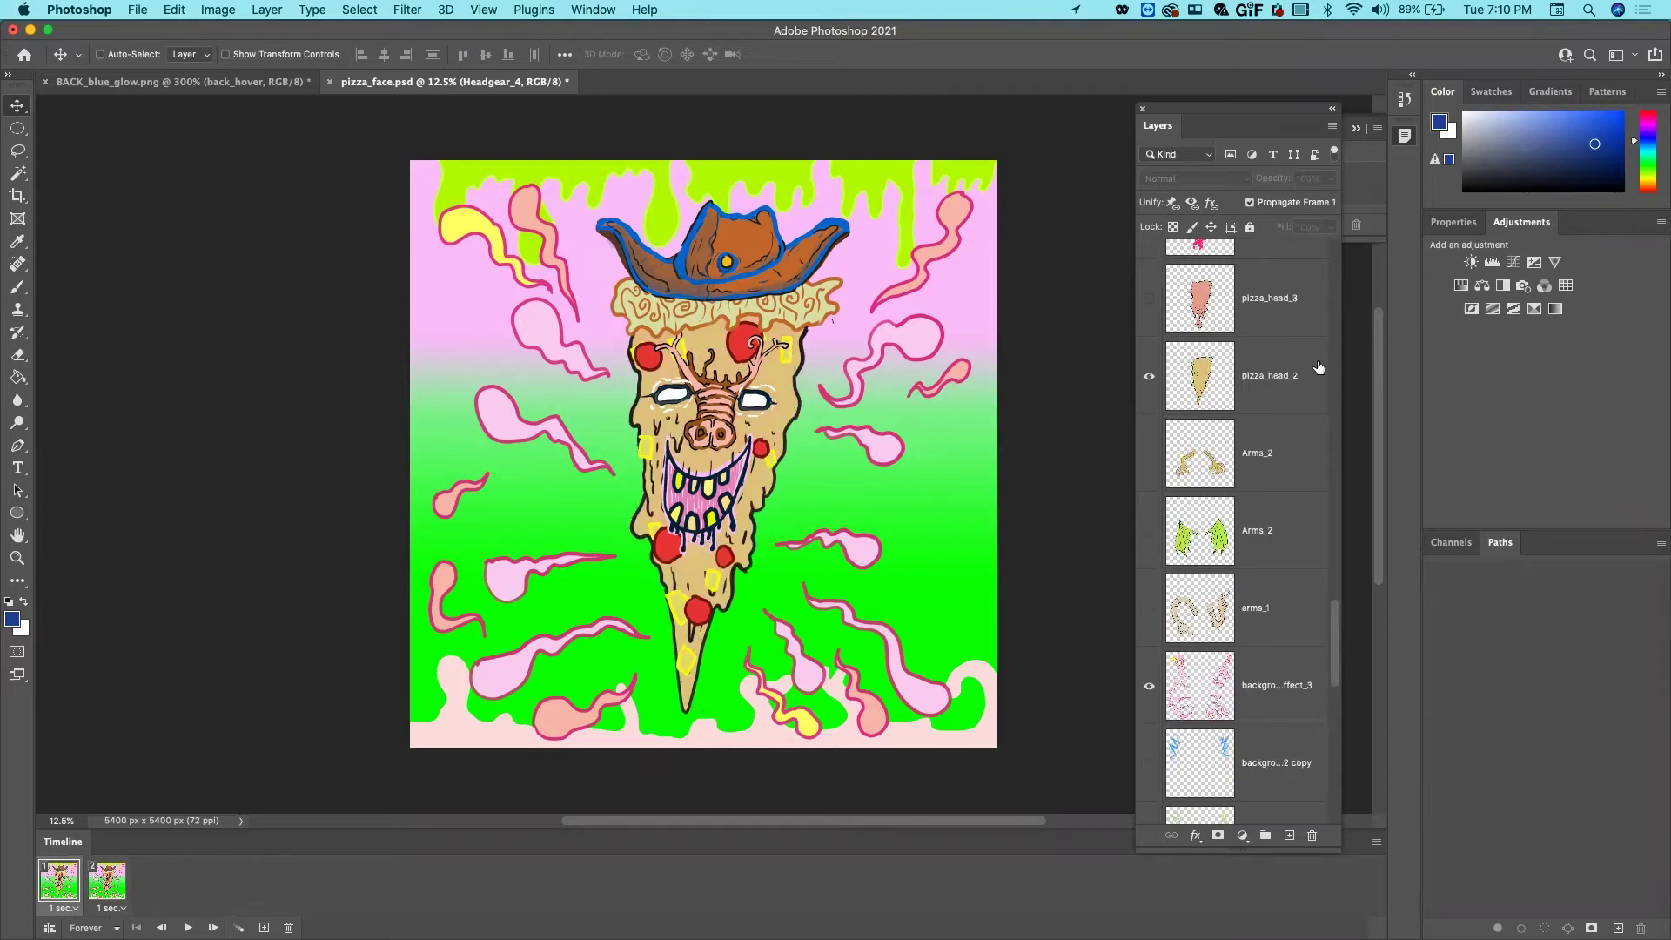
pyautogui.scroll(2, 1253, 470)
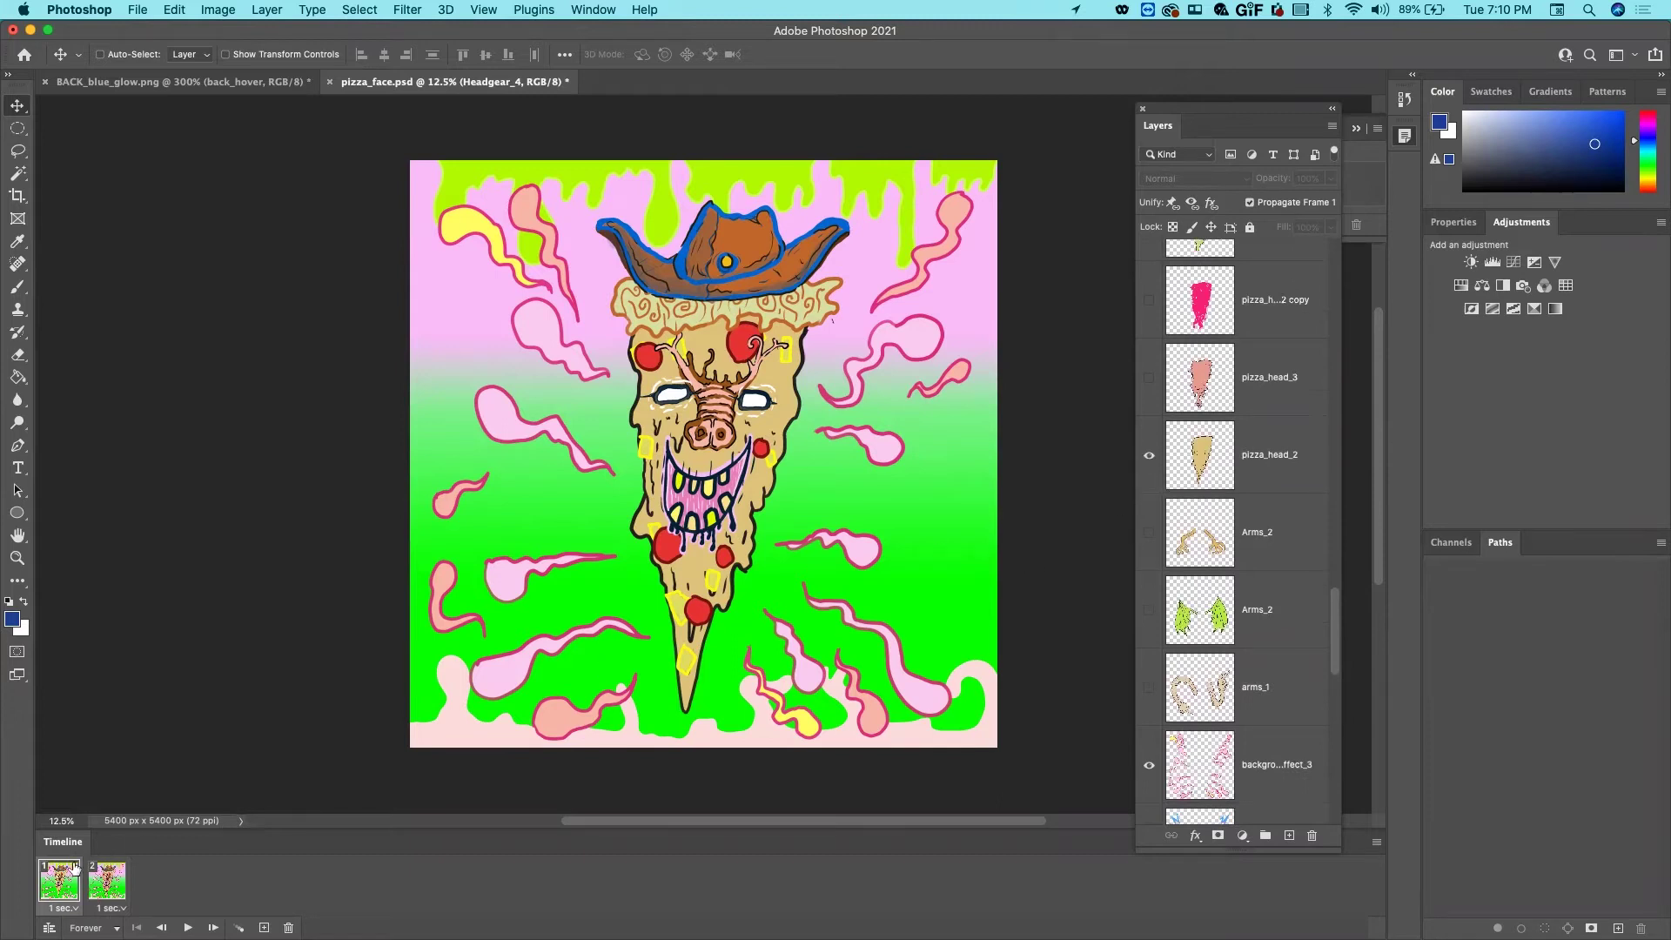
pyautogui.click(108, 886)
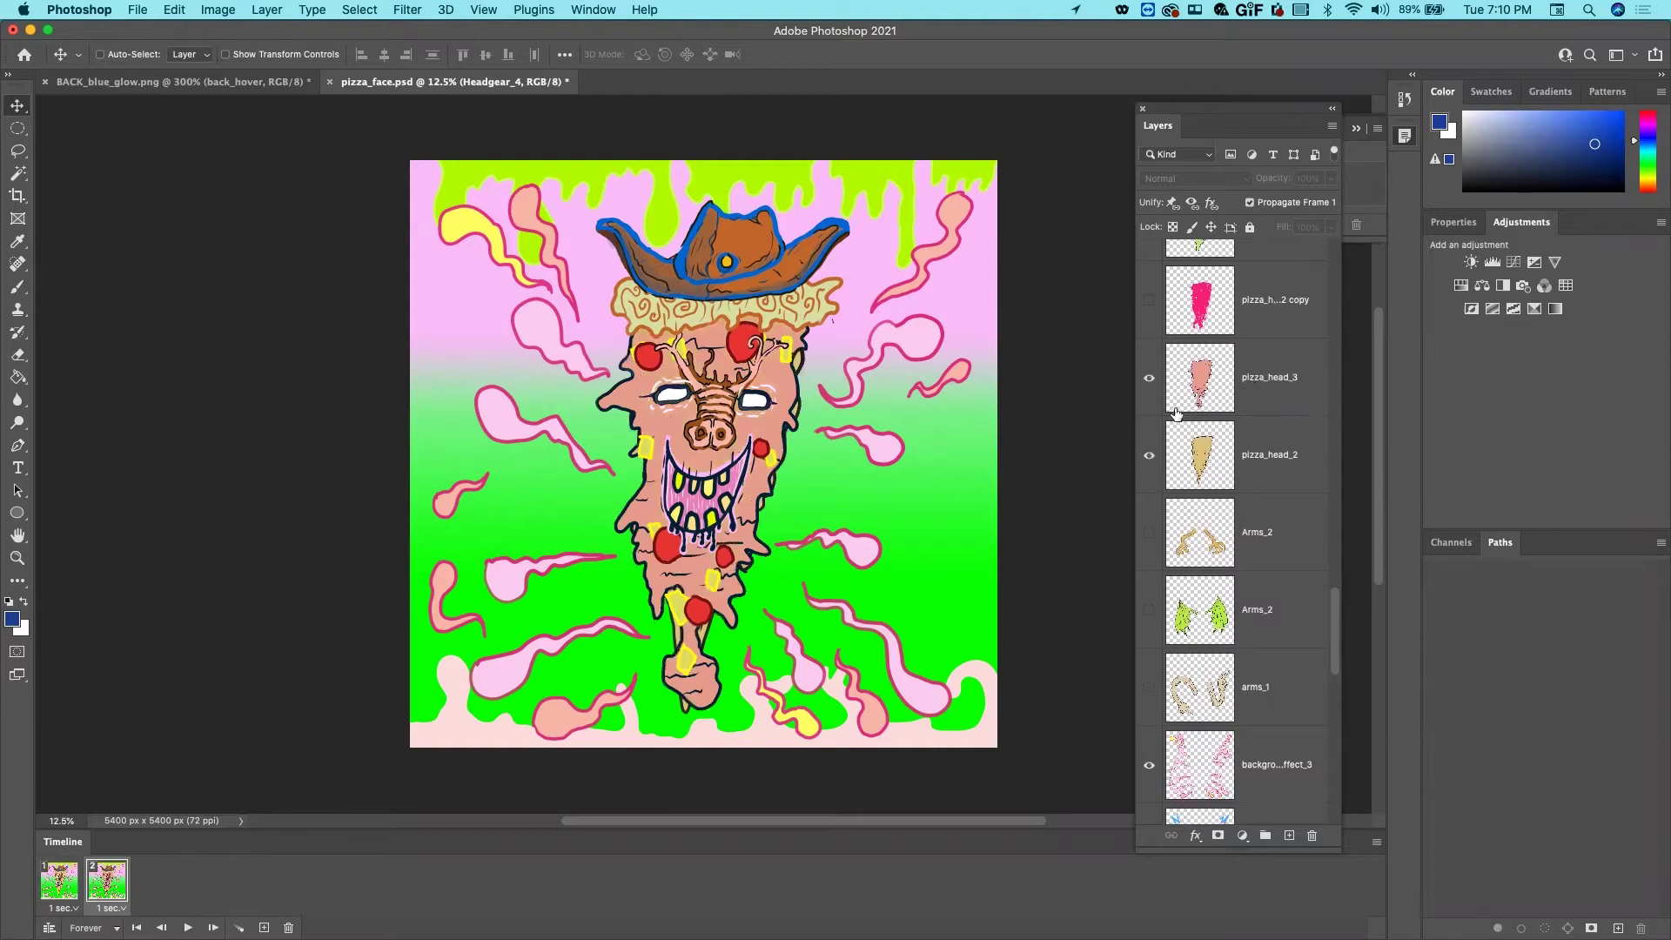
pyautogui.scroll(5, 1304, 496)
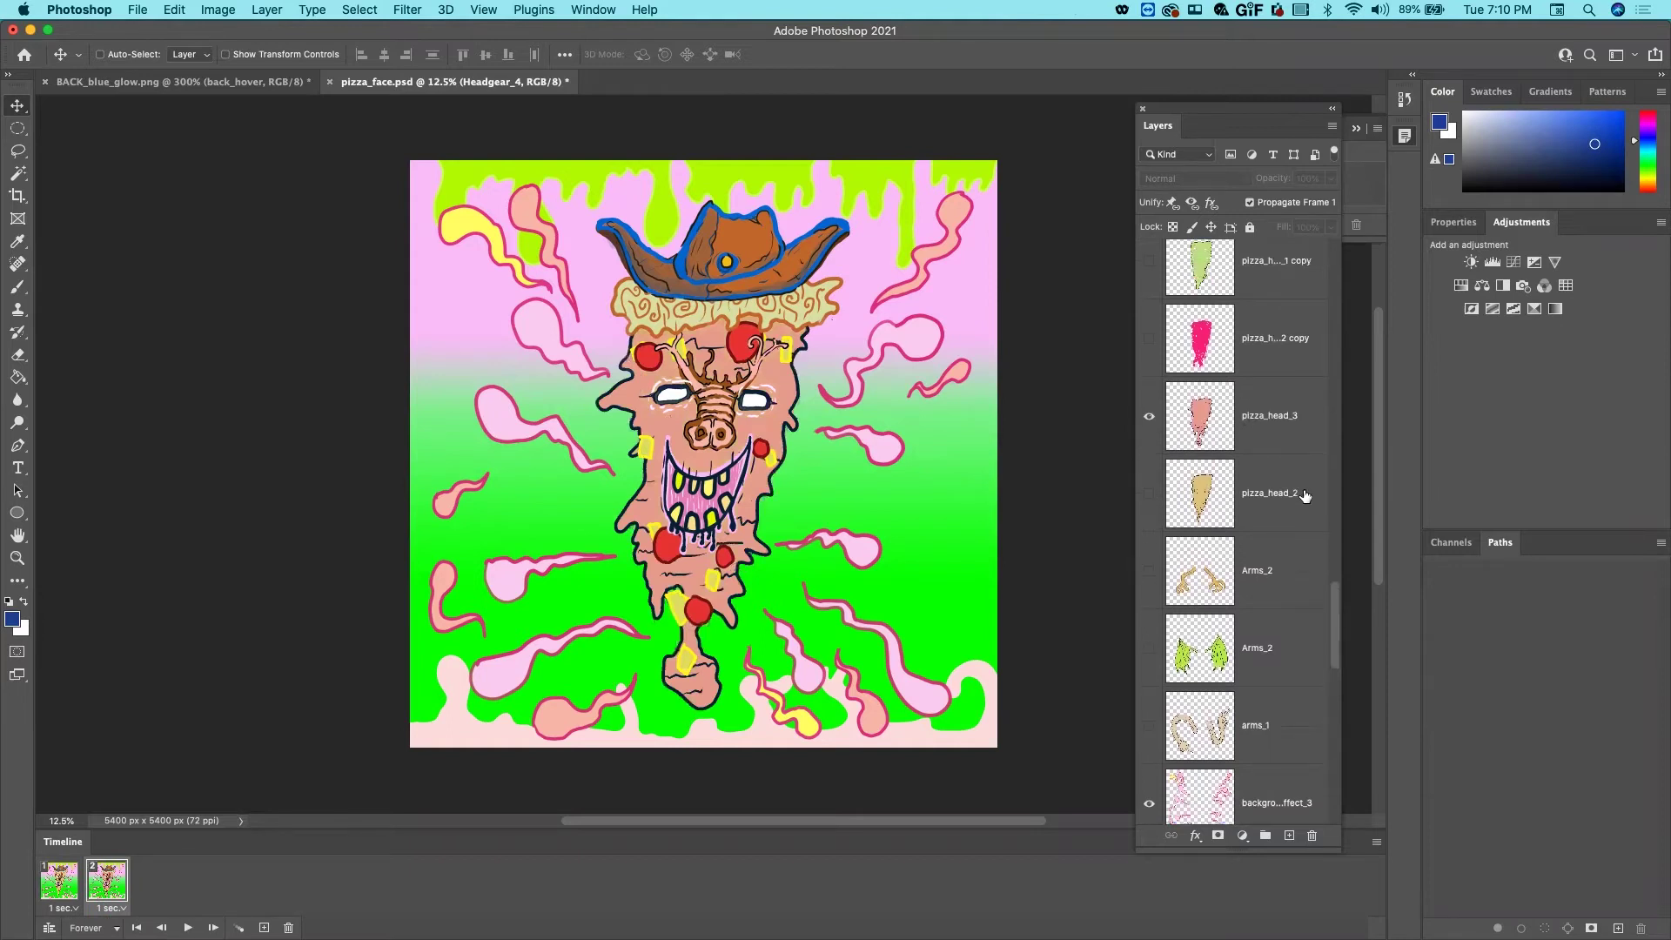
# Swap the second frame's nose by hiding the nose2 copy layer and showing the nose layer
pyautogui.scroll(3, 1305, 496)
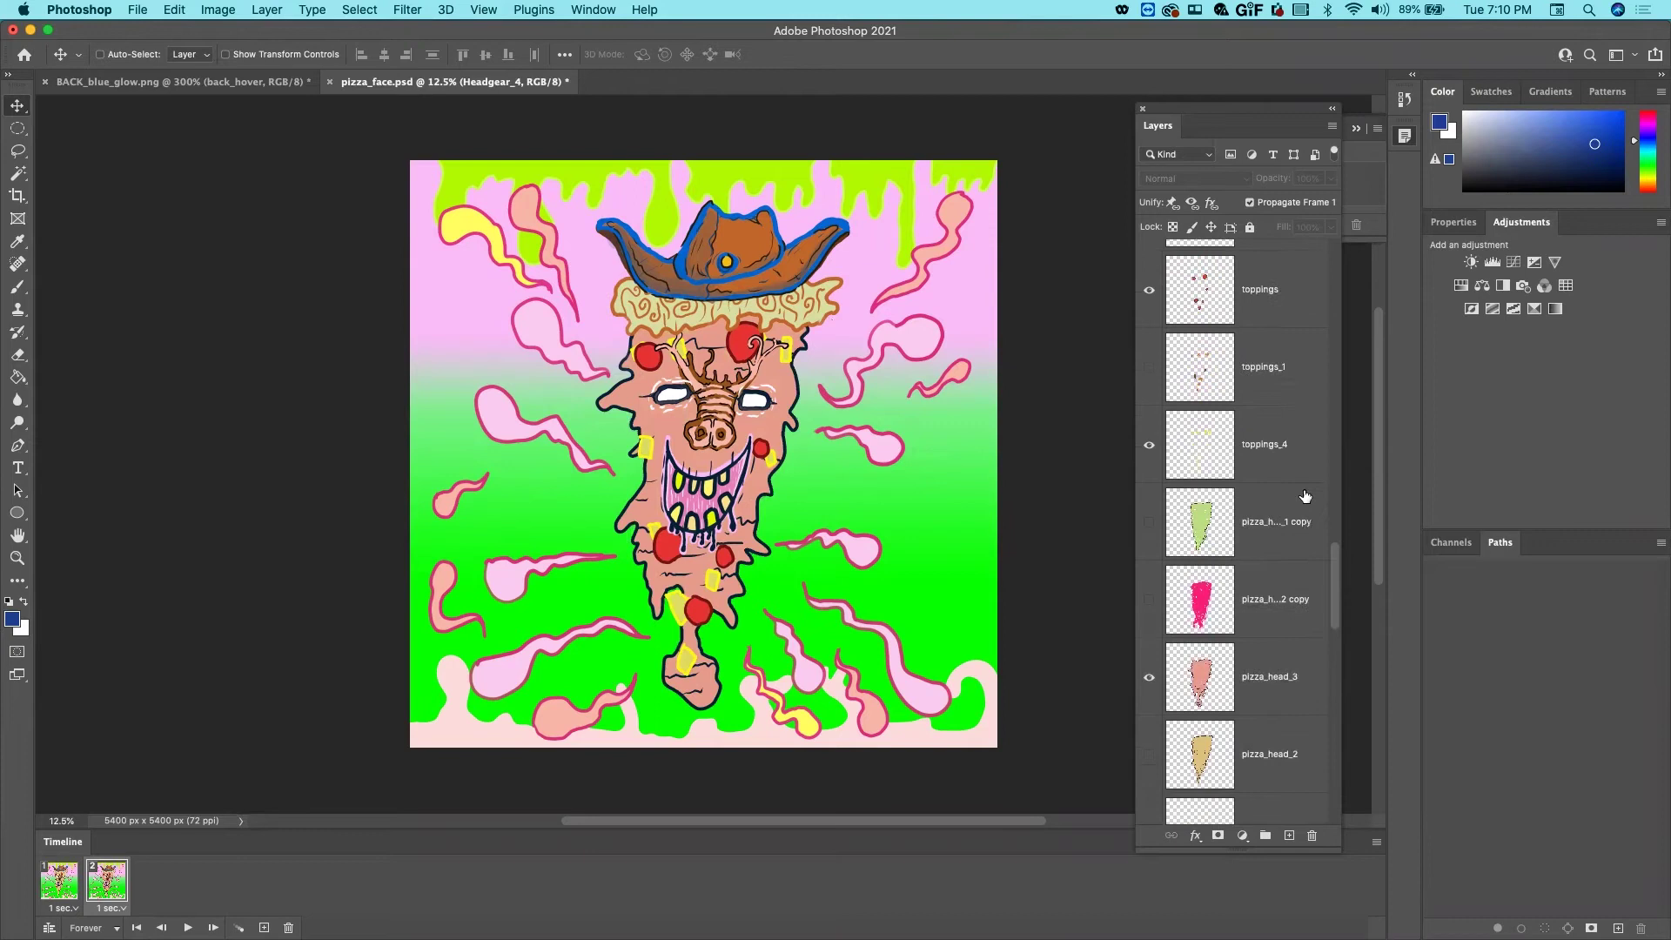
pyautogui.scroll(4, 1304, 496)
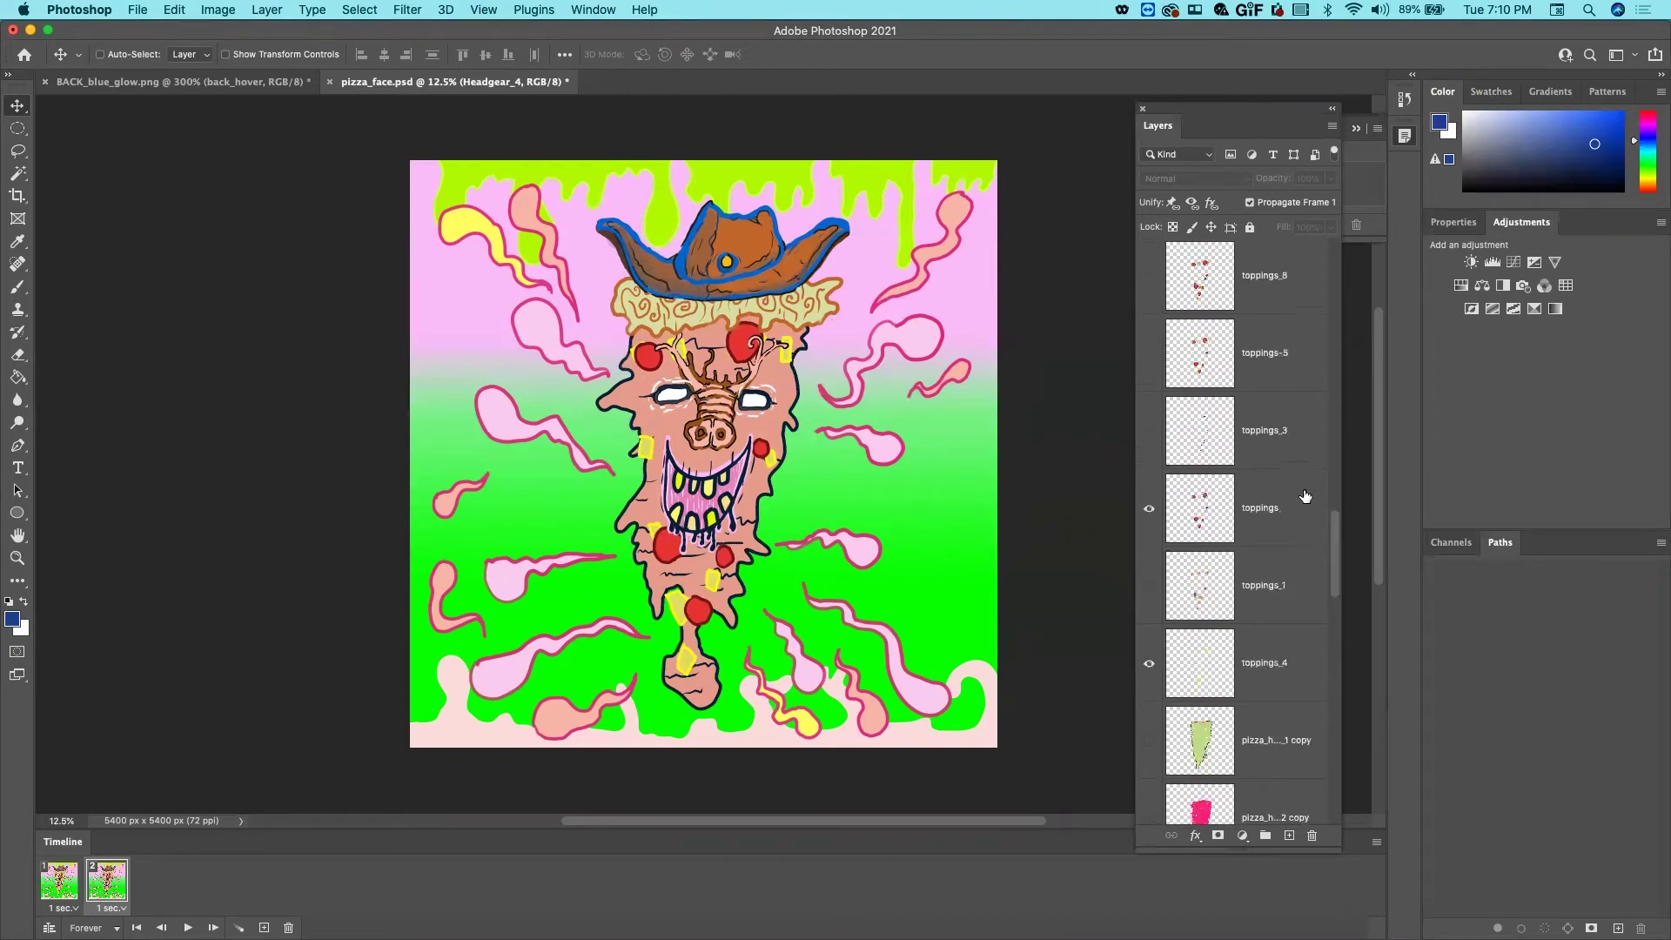
pyautogui.scroll(4, 1167, 542)
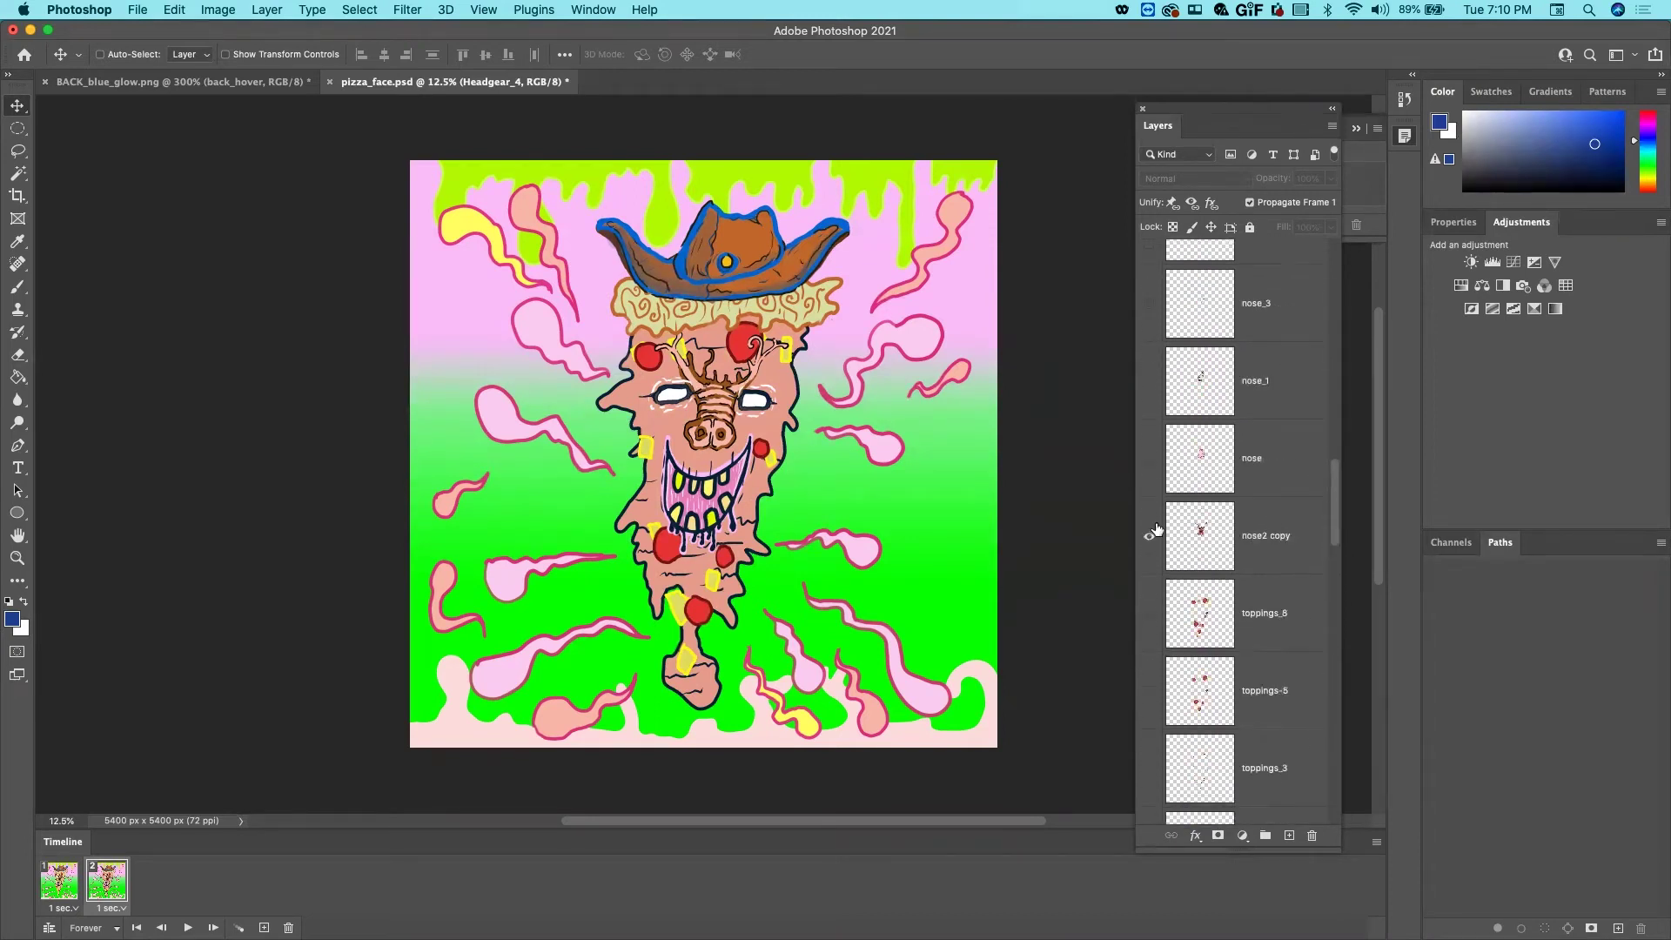
pyautogui.click(1149, 536)
pyautogui.click(1149, 538)
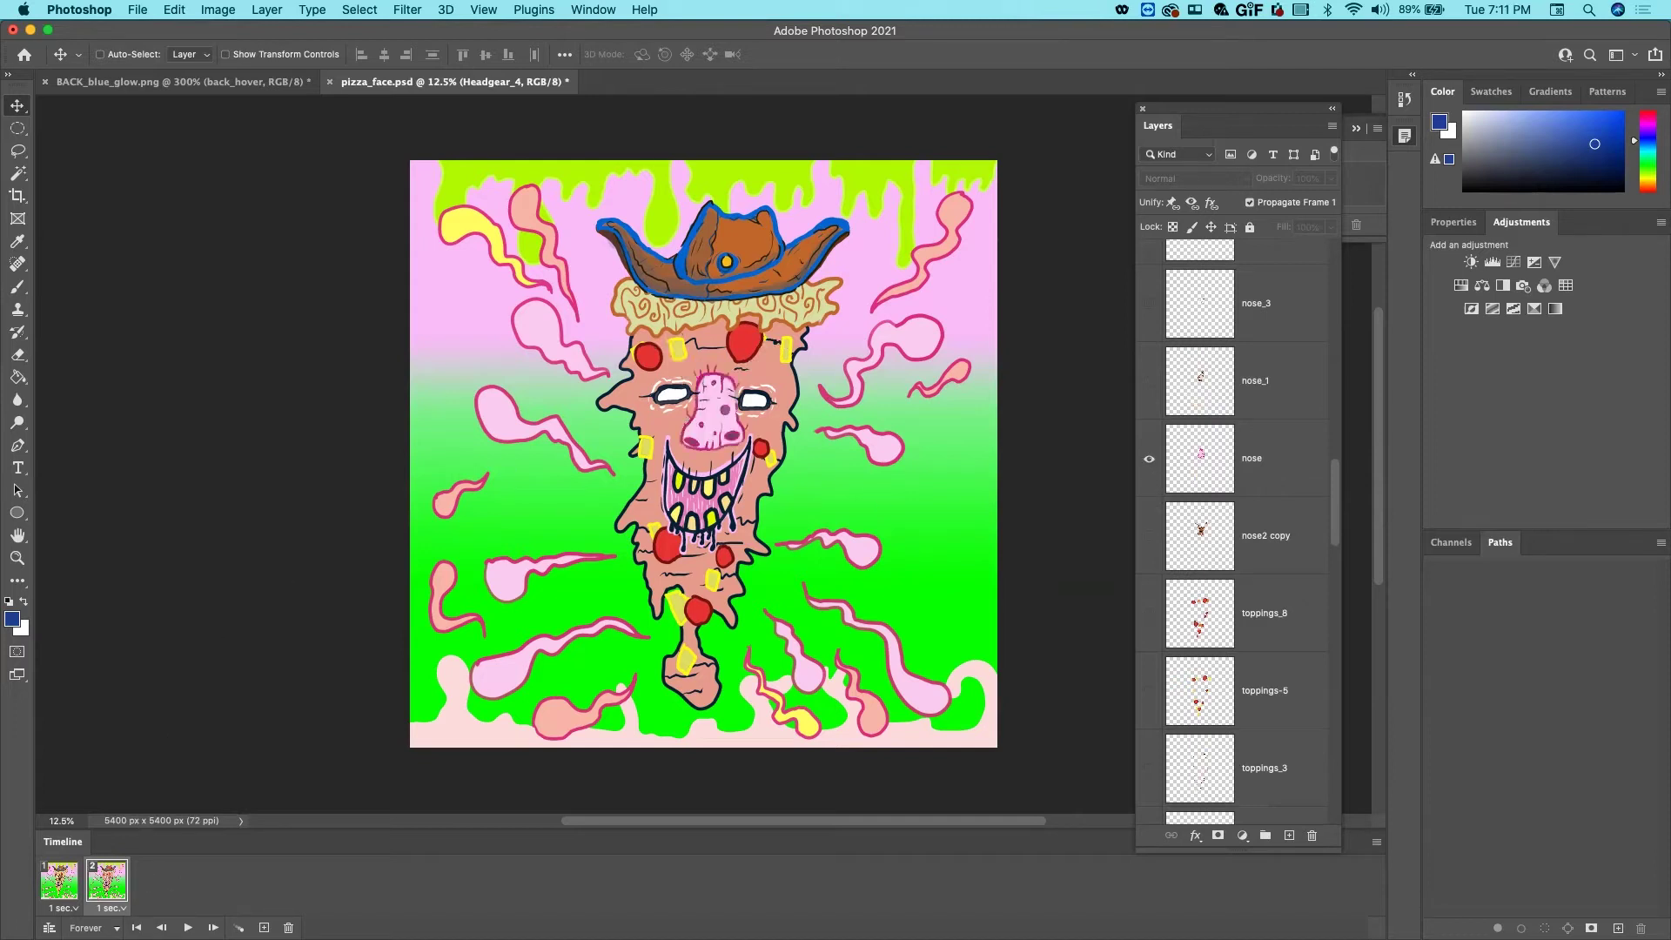
# Try the crust3 layer in the second frame and hide it again
pyautogui.scroll(3, 1103, 557)
pyautogui.scroll(2, 1270, 514)
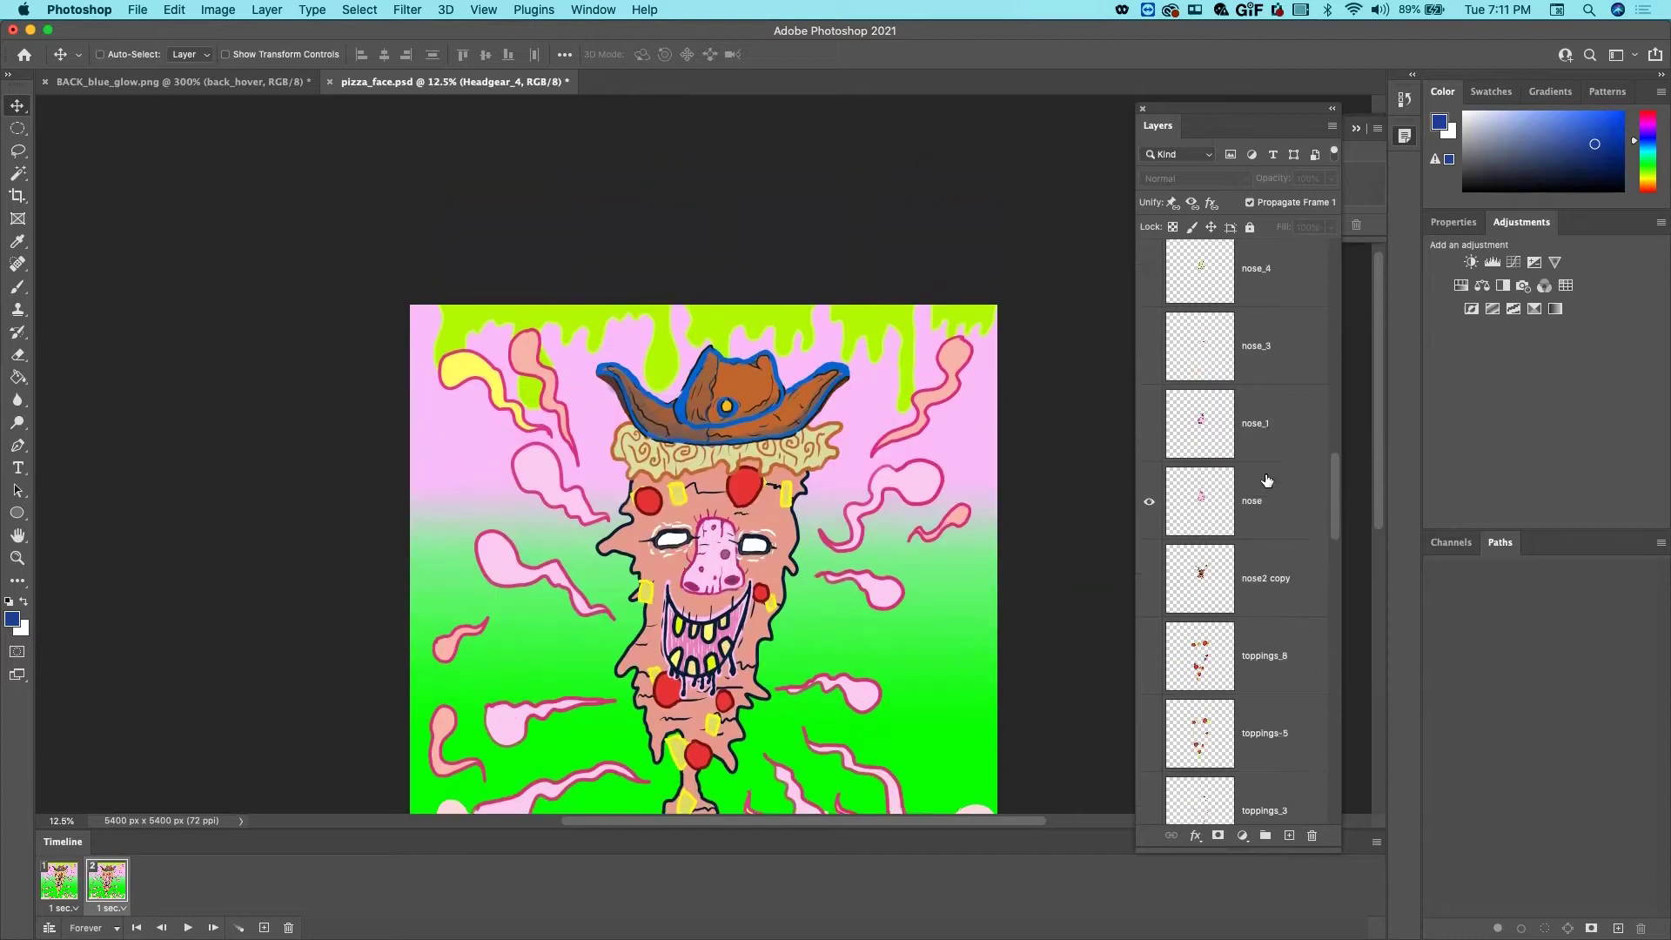
pyautogui.scroll(5, 1271, 514)
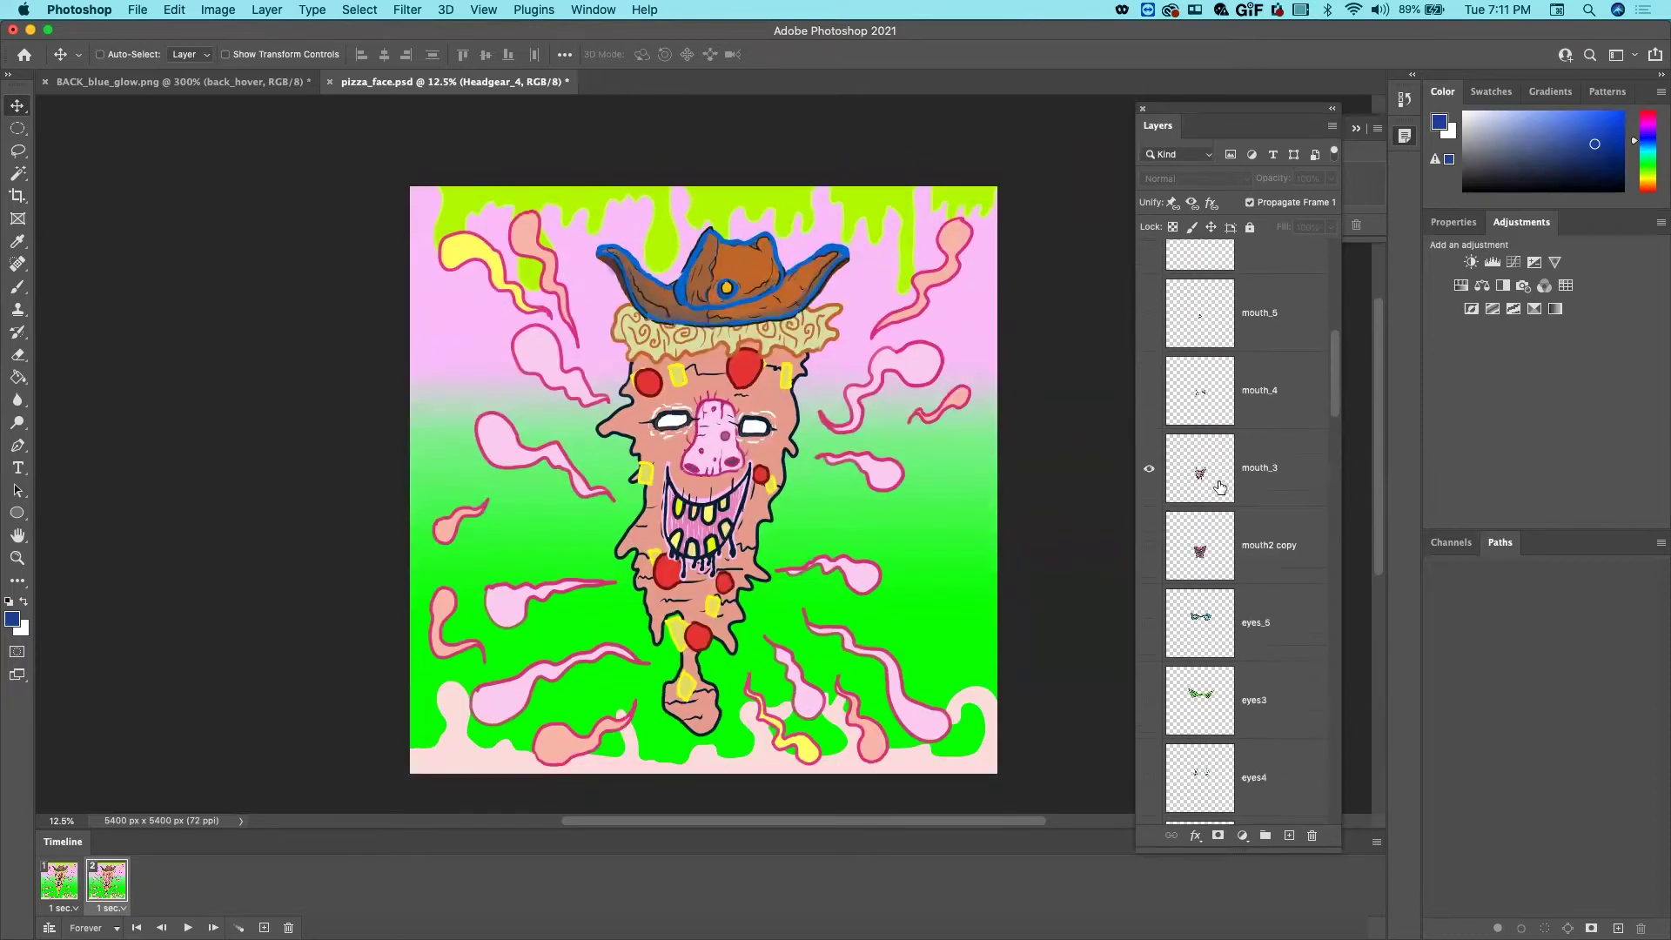
pyautogui.scroll(4, 1171, 461)
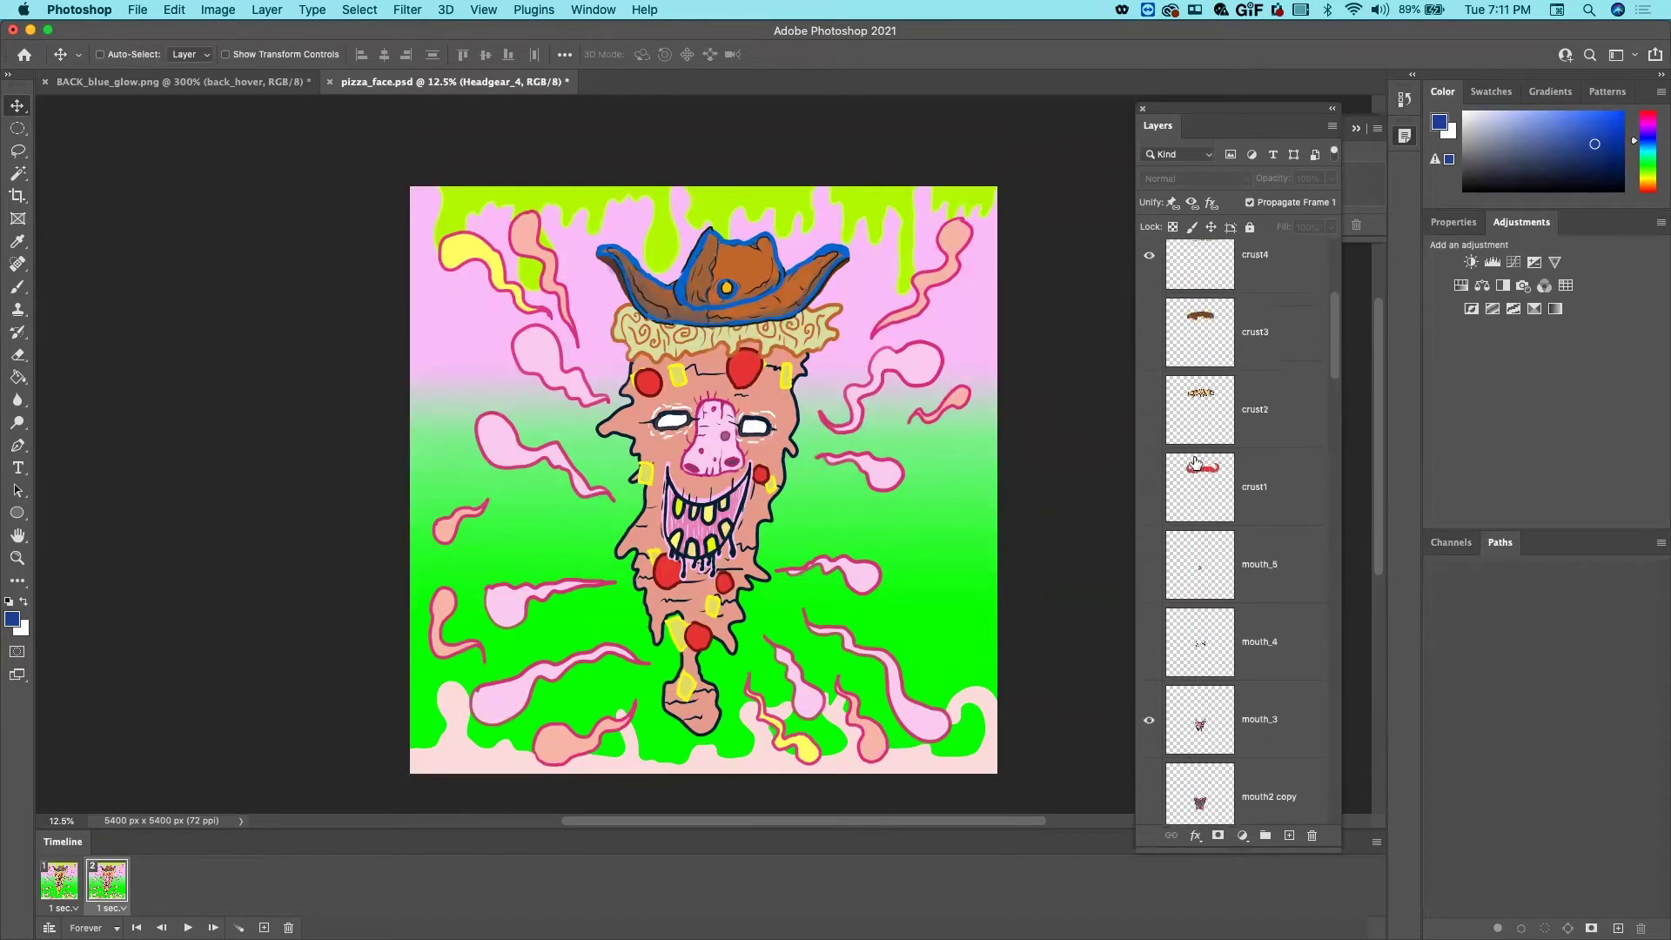
pyautogui.click(1150, 392)
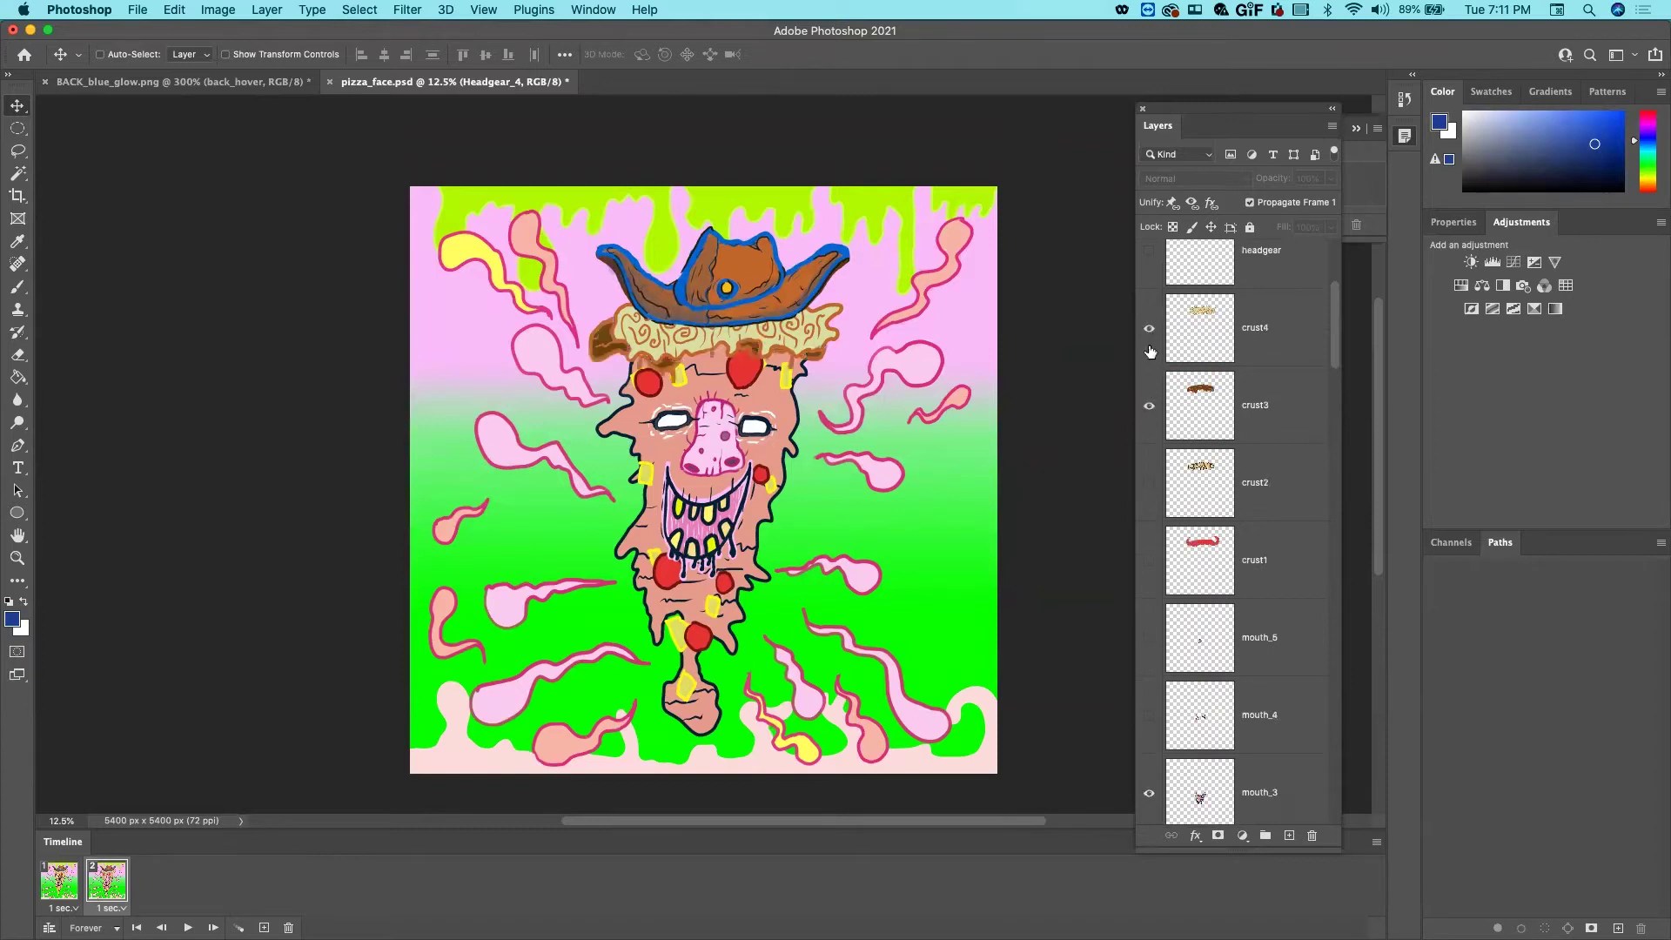
pyautogui.click(1149, 406)
# Swap the second frame's headgear by hiding the headgear_2 layer and showing the headgears_3 layer
pyautogui.scroll(3, 1153, 409)
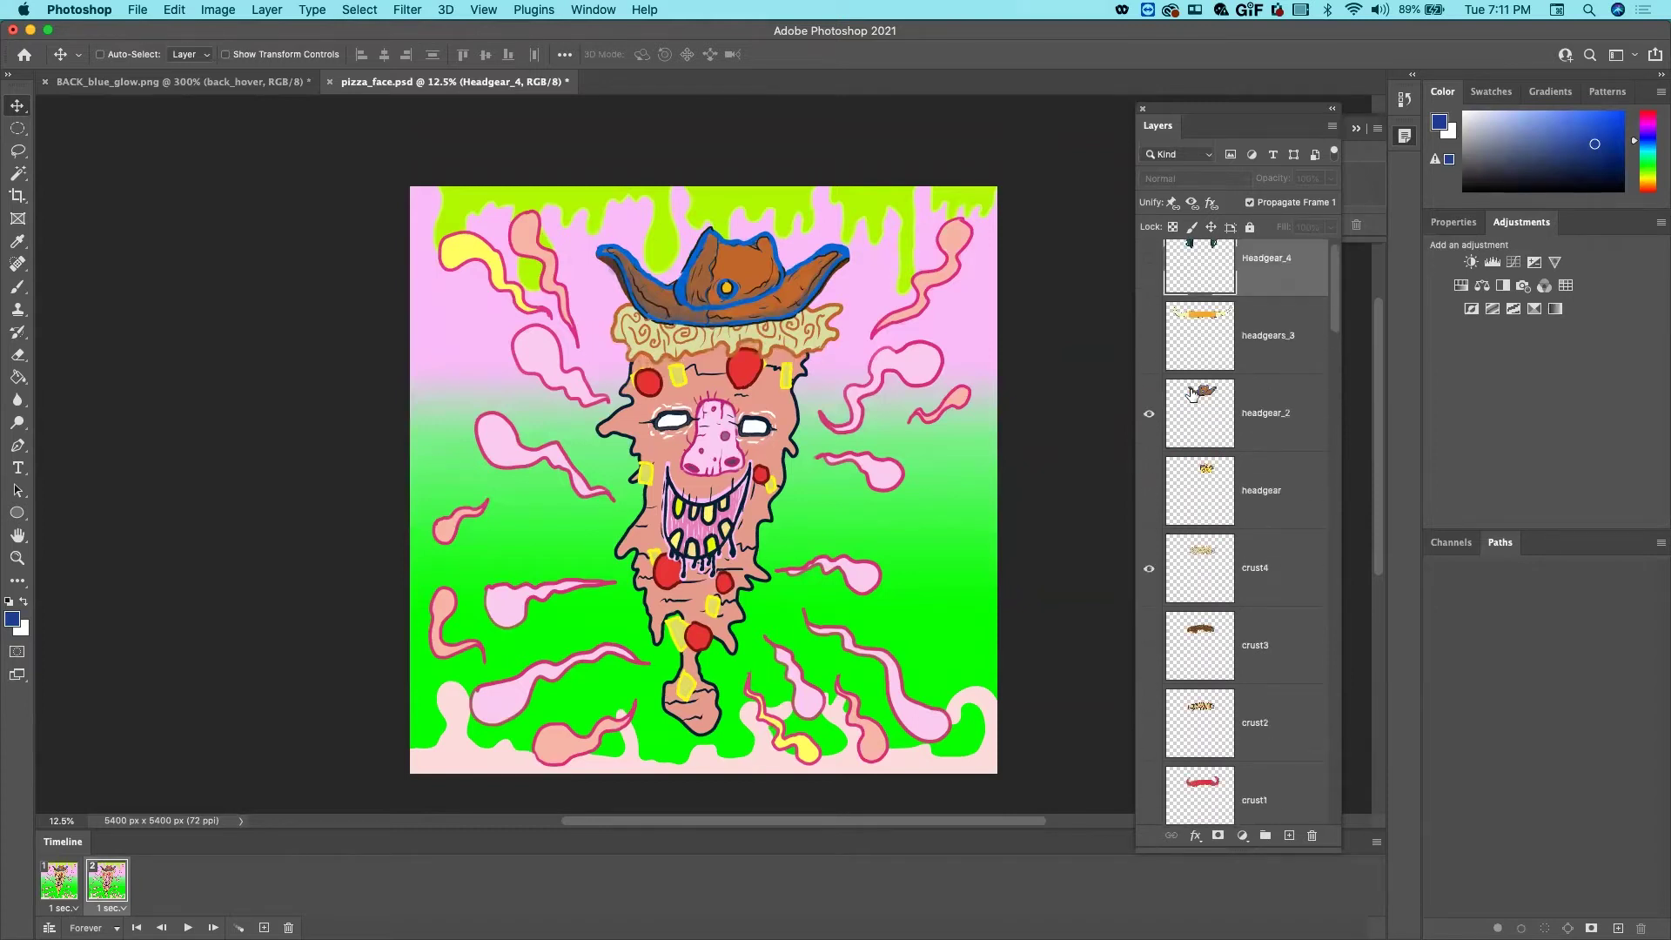
pyautogui.click(1149, 409)
pyautogui.click(1149, 336)
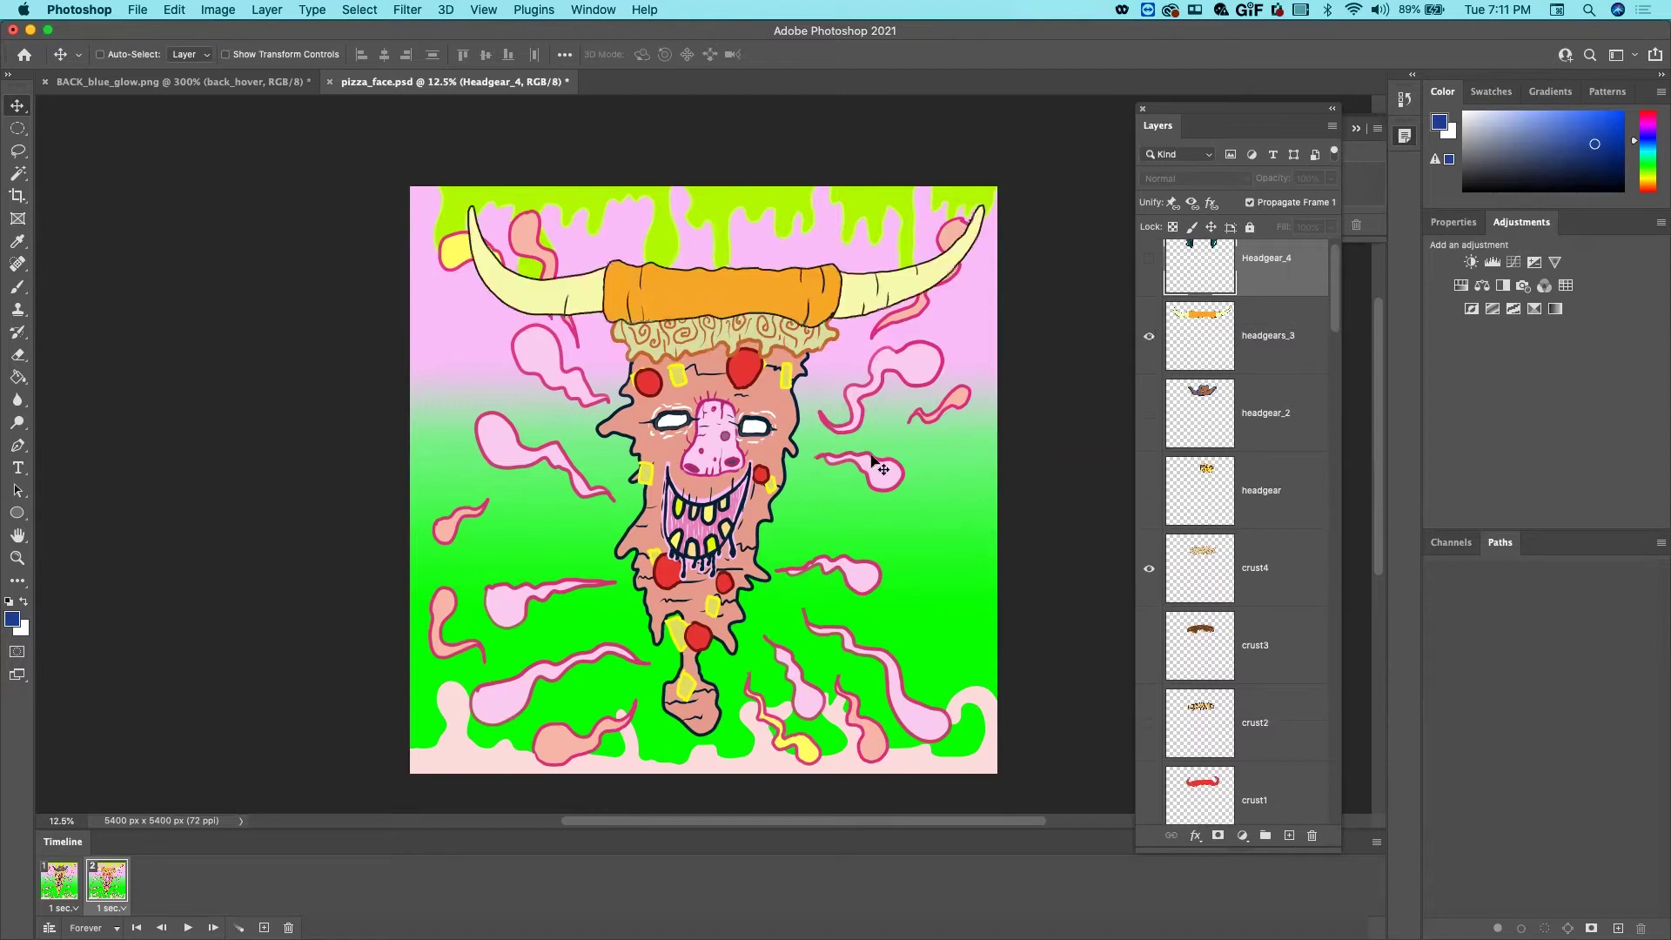
# Hide the background5 layer in the second frame to reveal the yellow and pink background3 gradient
pyautogui.scroll(-10, 1269, 570)
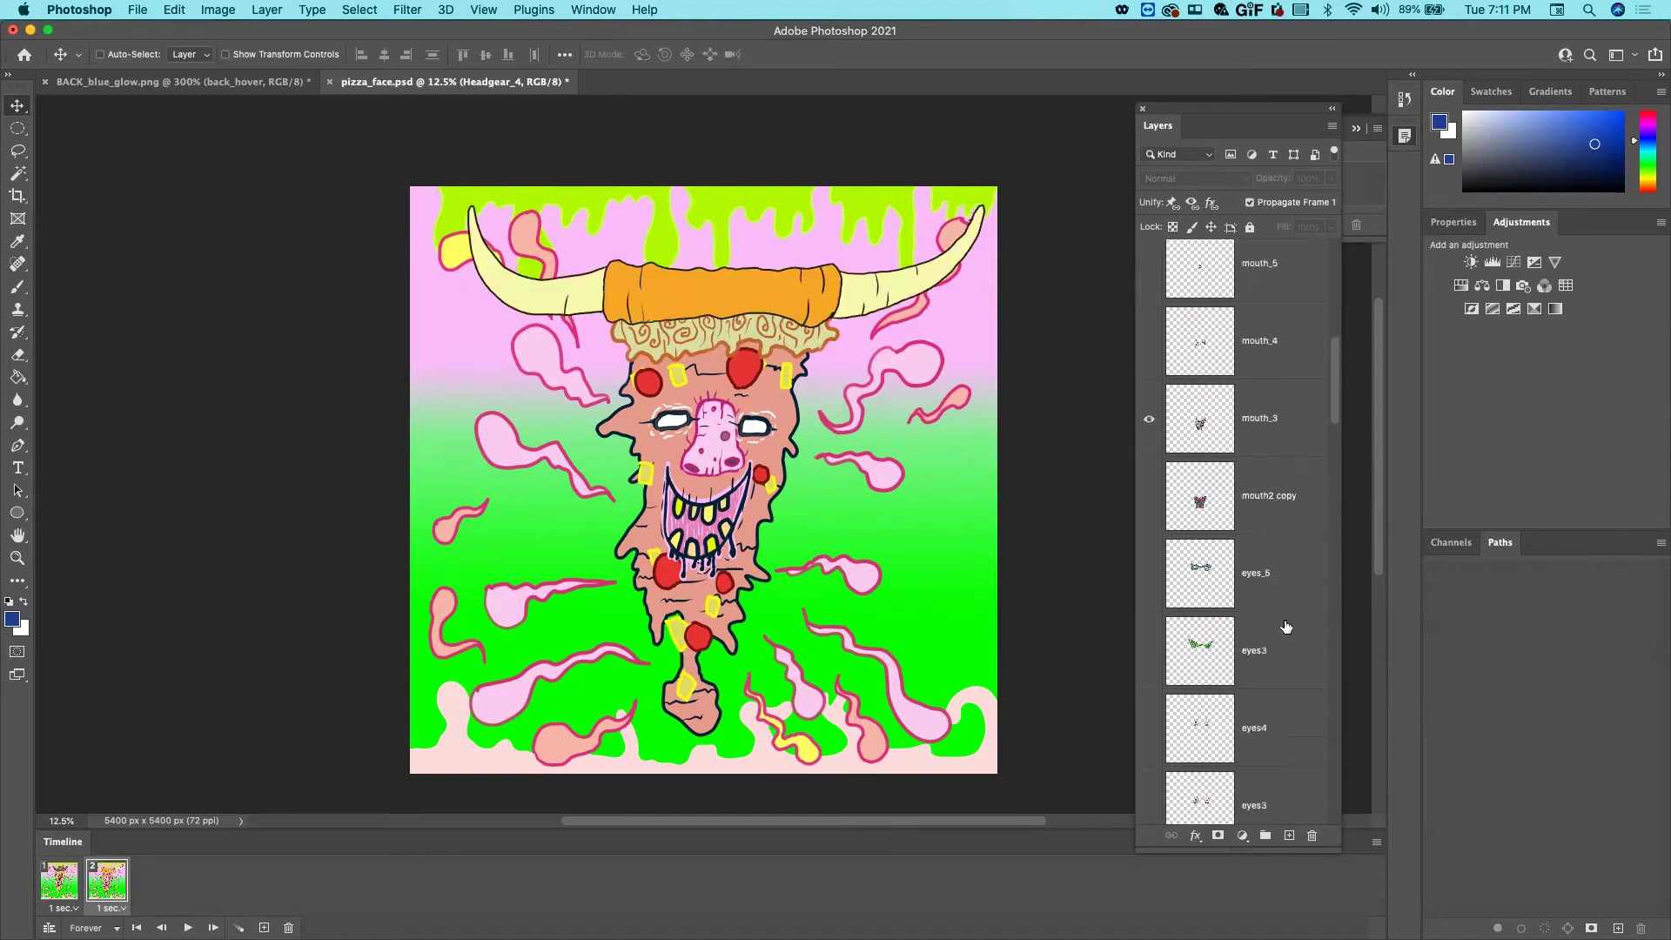
pyautogui.scroll(-15, 1282, 706)
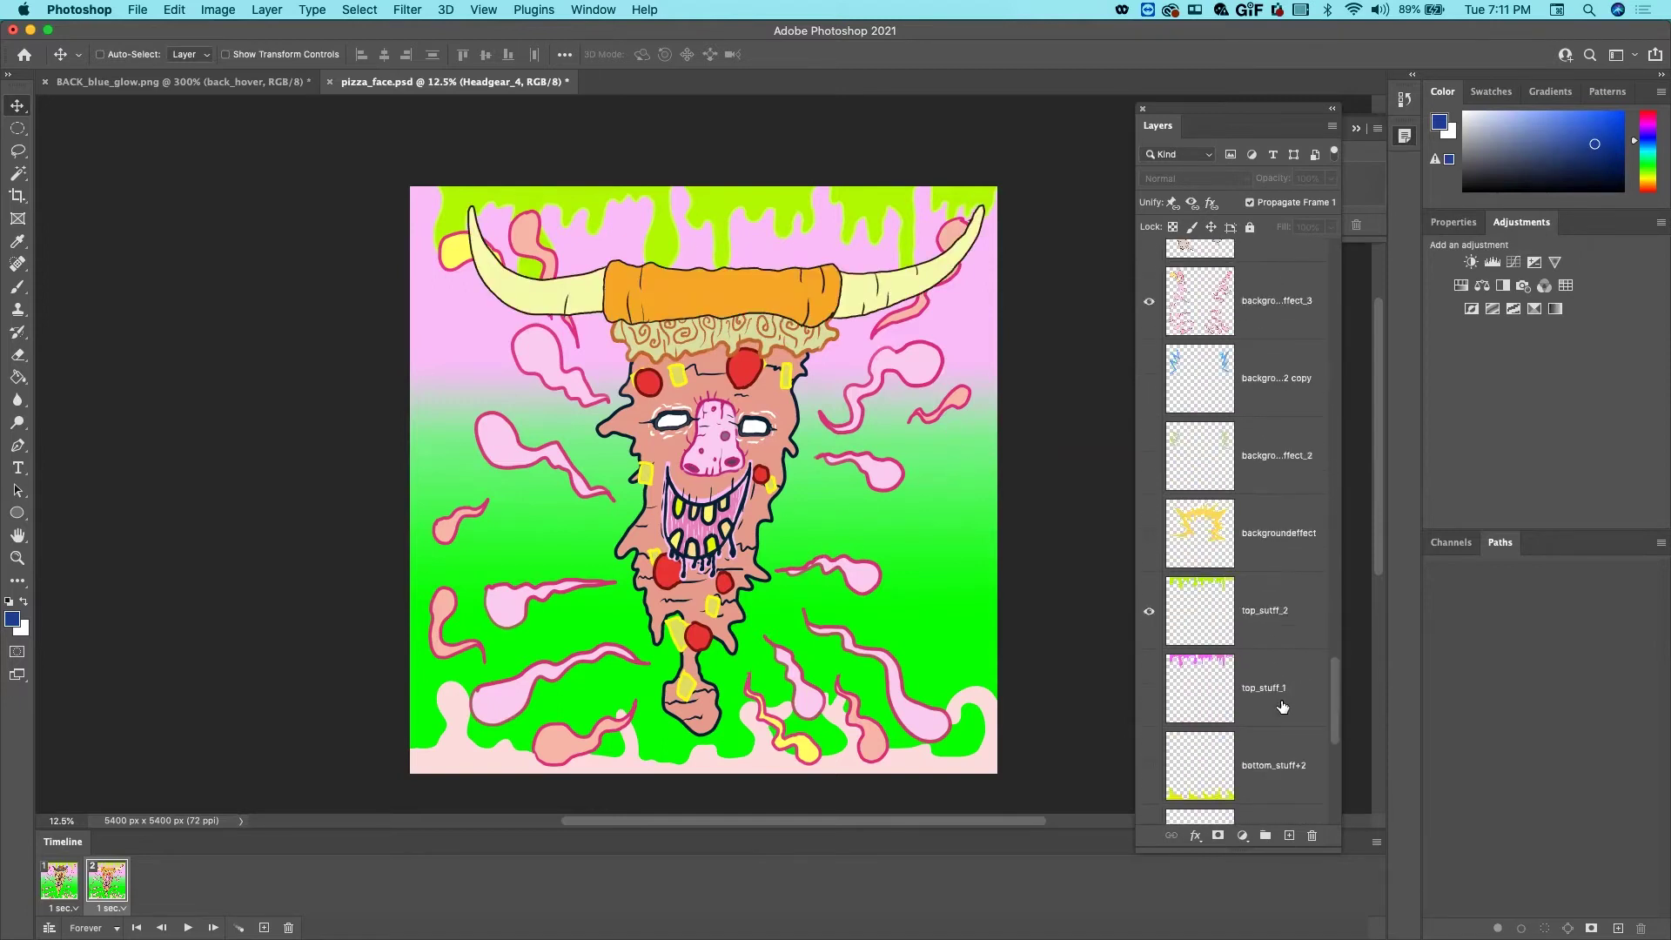
pyautogui.click(1150, 546)
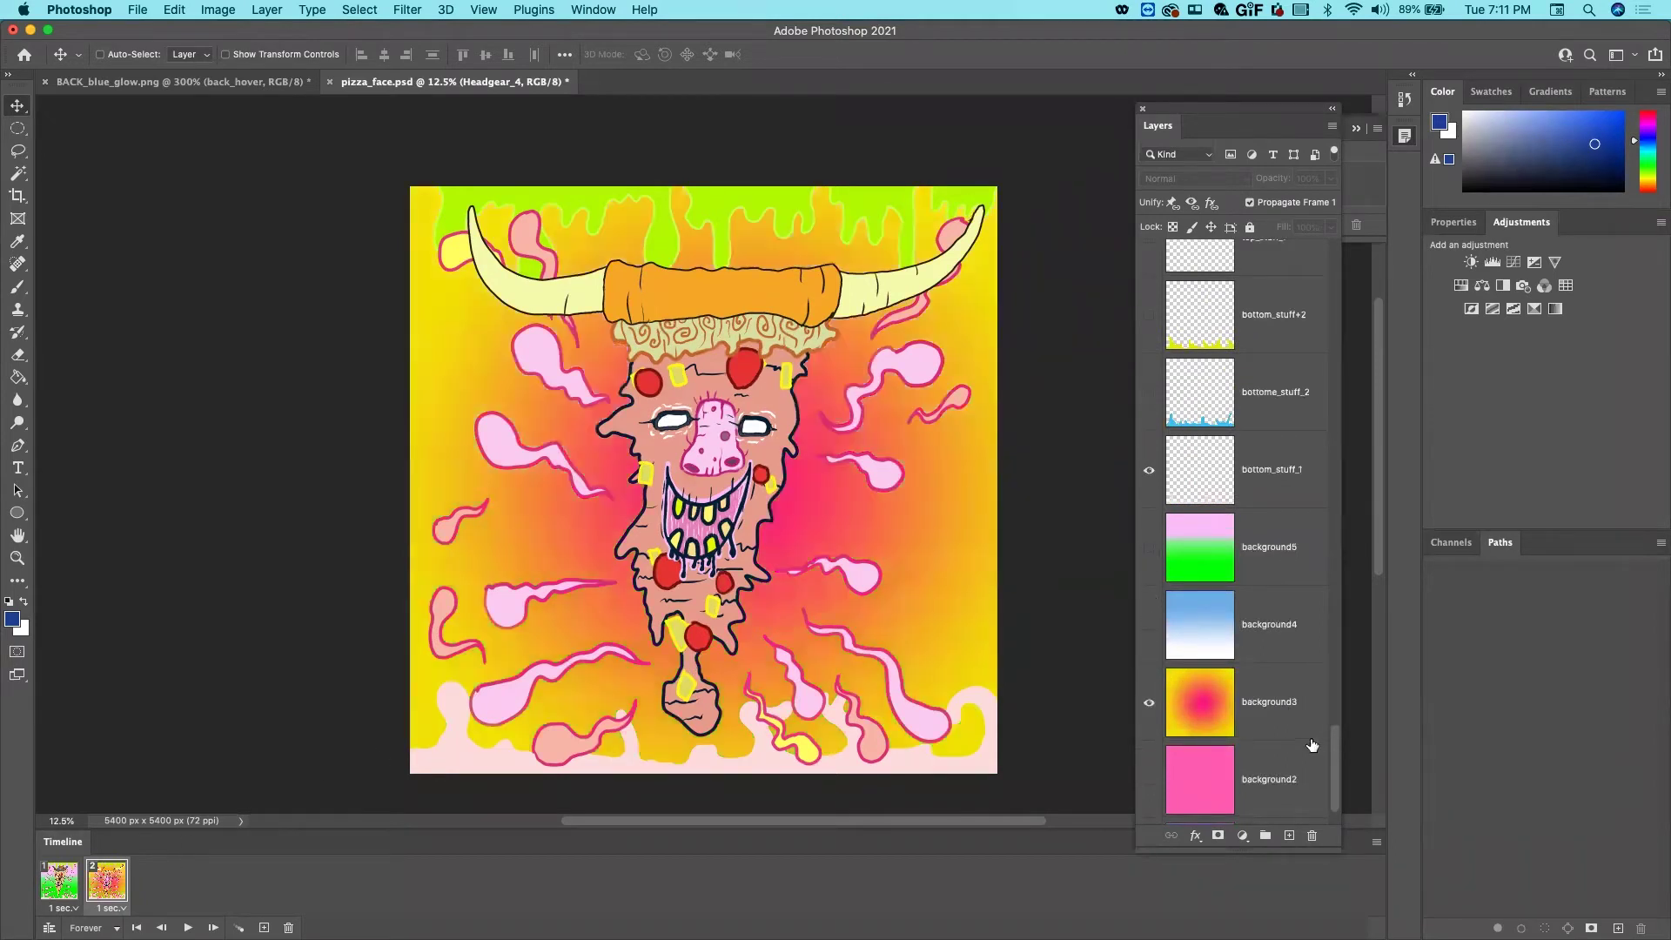
pyautogui.scroll(-2, 1305, 738)
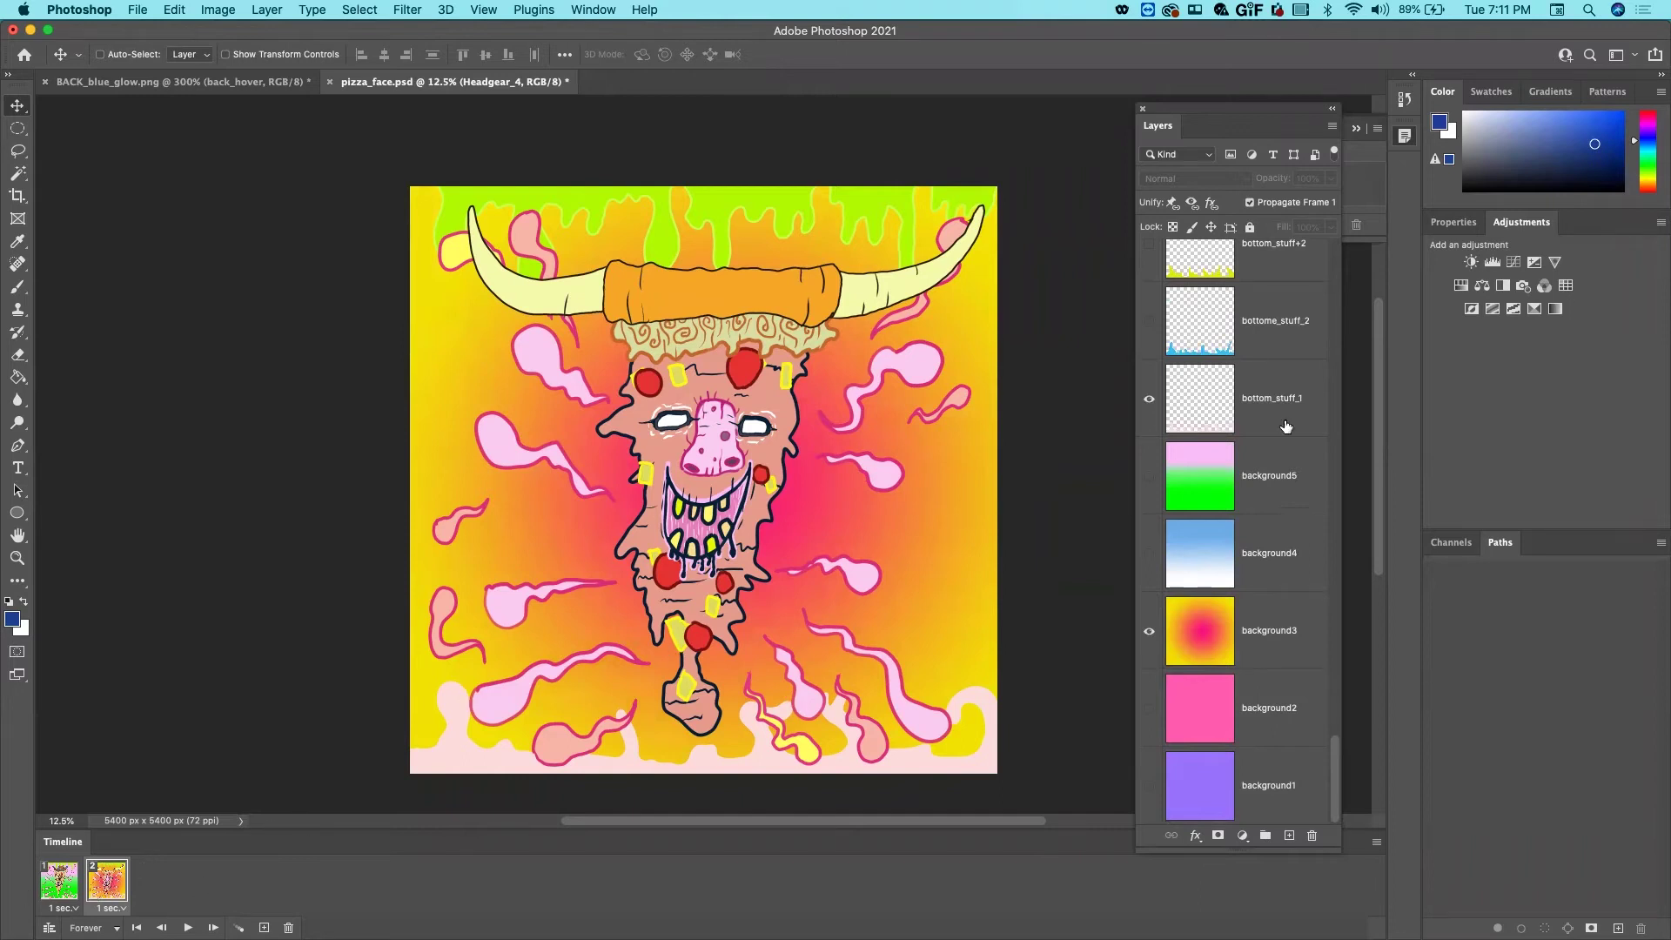
# Swap the second frame's eyes by hiding the eyes layer and showing the eyes3 layer between eyes4 and eyes2
pyautogui.scroll(5, 1276, 388)
pyautogui.scroll(10, 1275, 388)
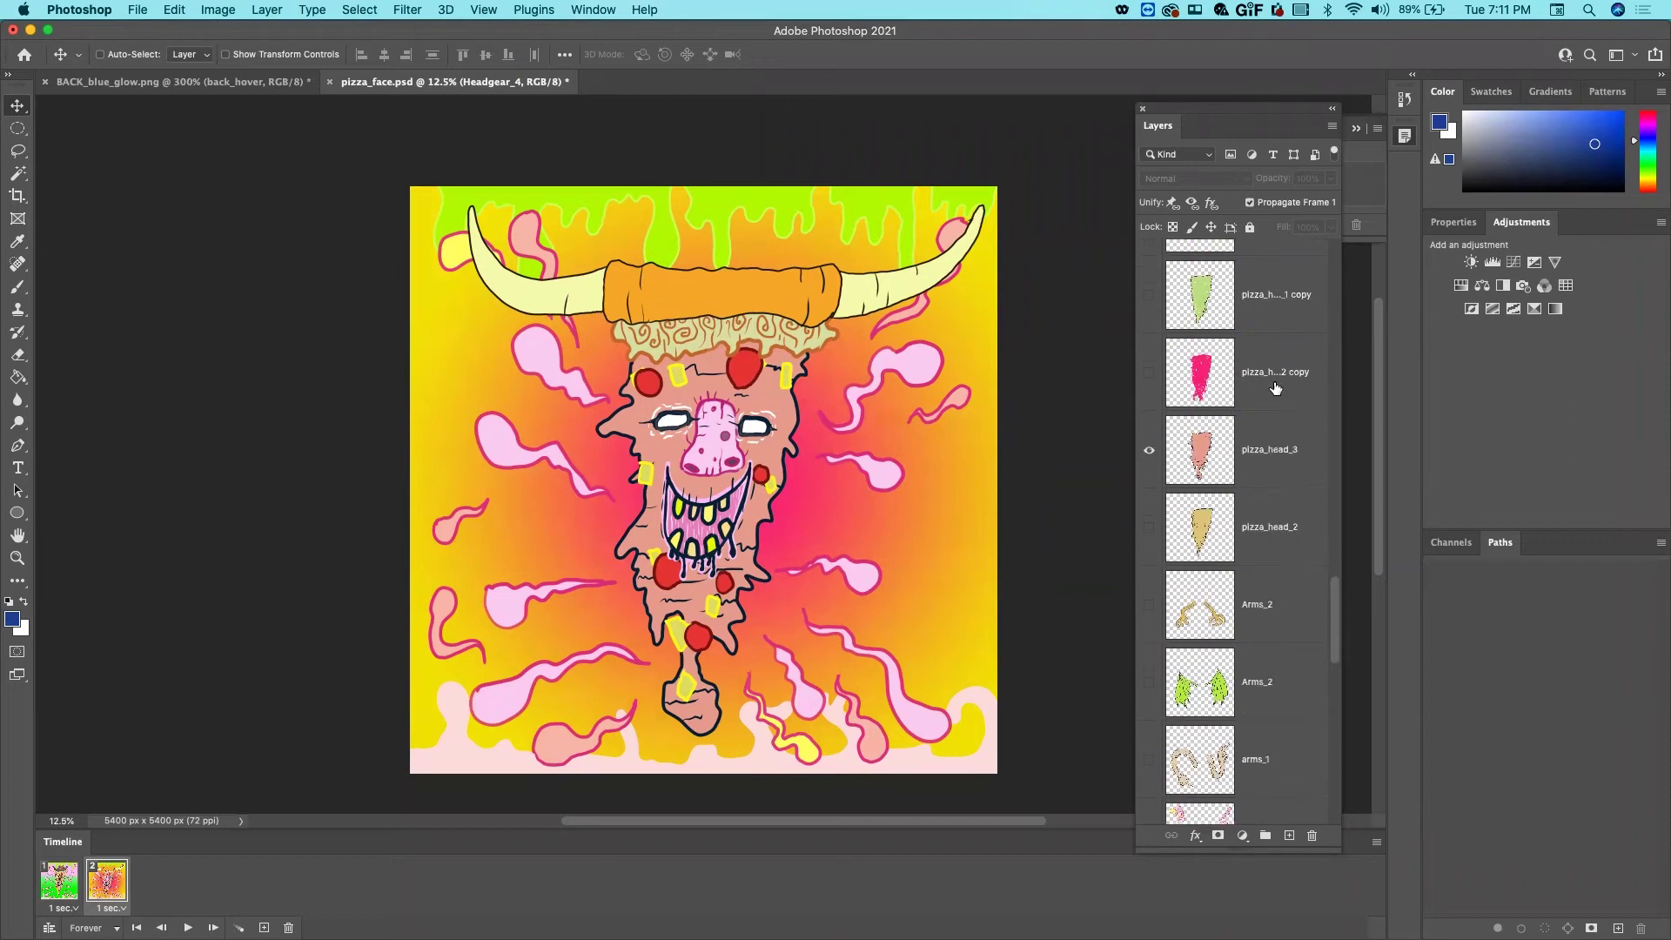
pyautogui.scroll(10, 1276, 389)
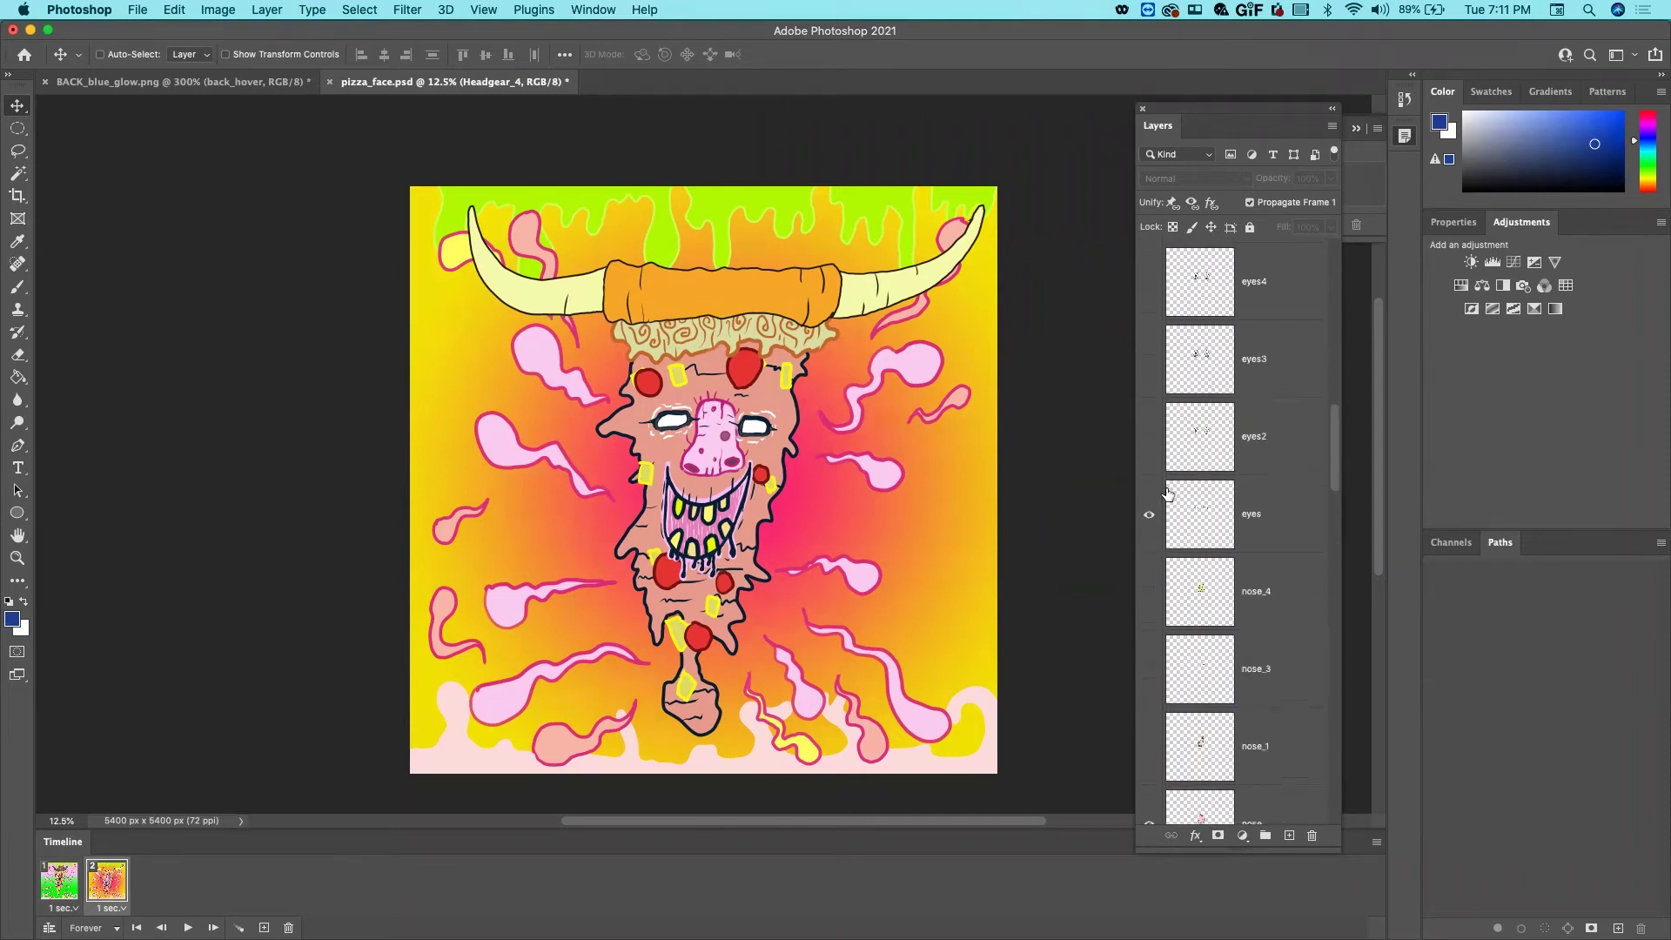
pyautogui.click(1149, 515)
pyautogui.click(1149, 358)
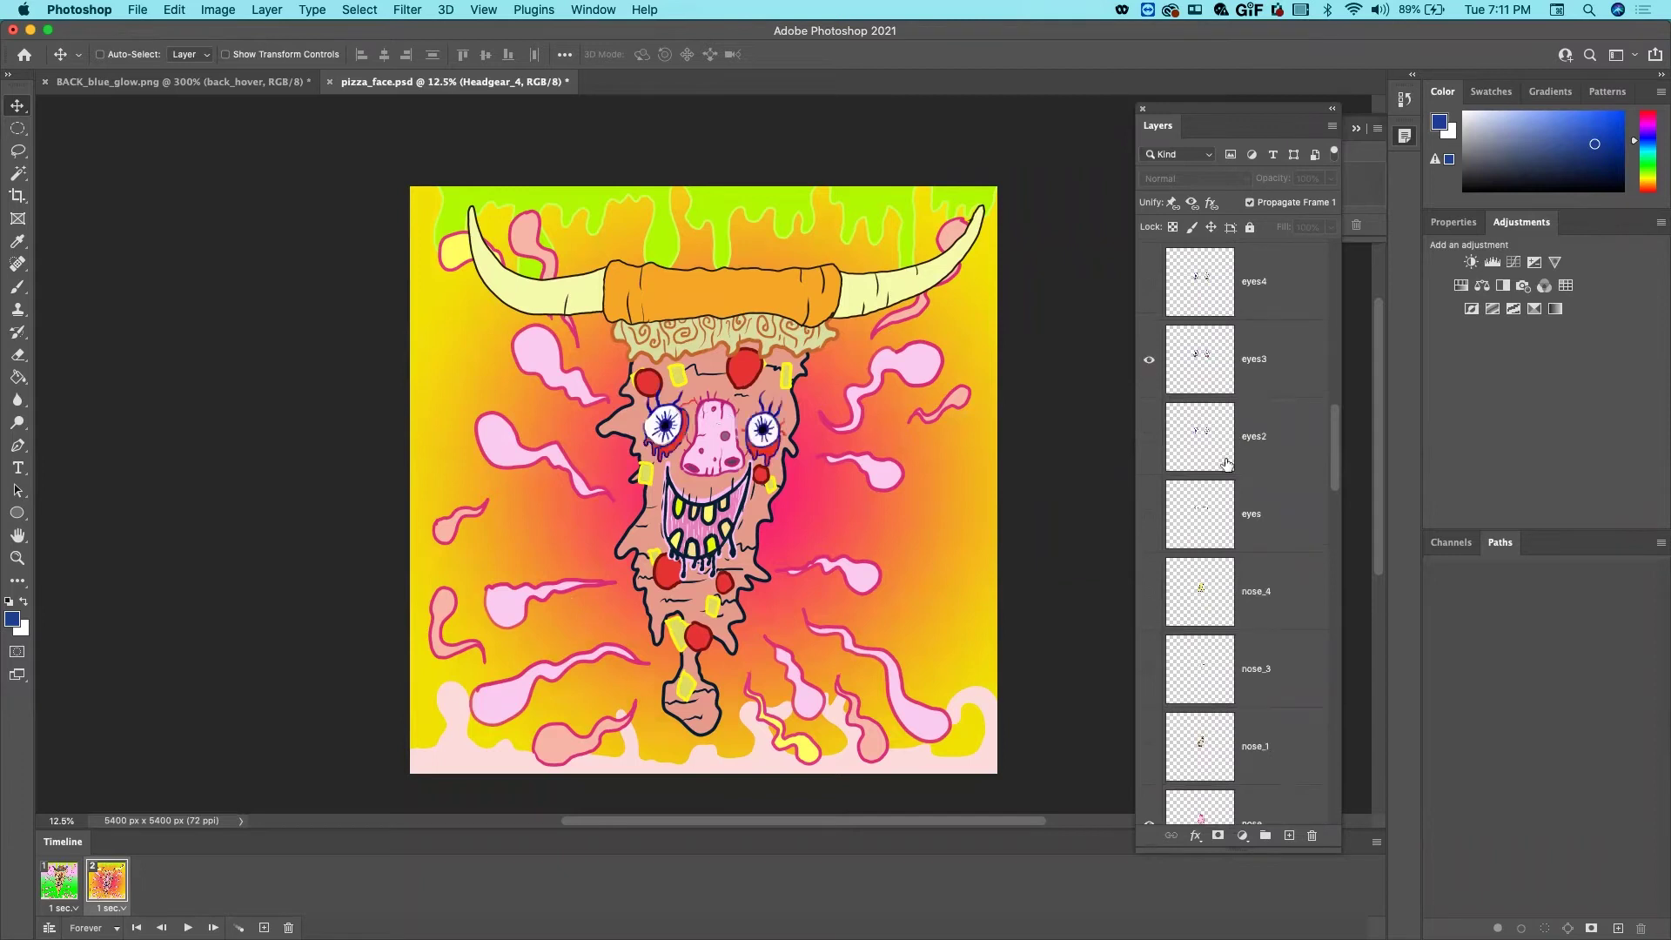
# Swap the second frame's mouth by hiding the mouth_3 layer and showing the mouth2 copy layer
pyautogui.scroll(-5, 1222, 574)
pyautogui.scroll(-5, 1224, 583)
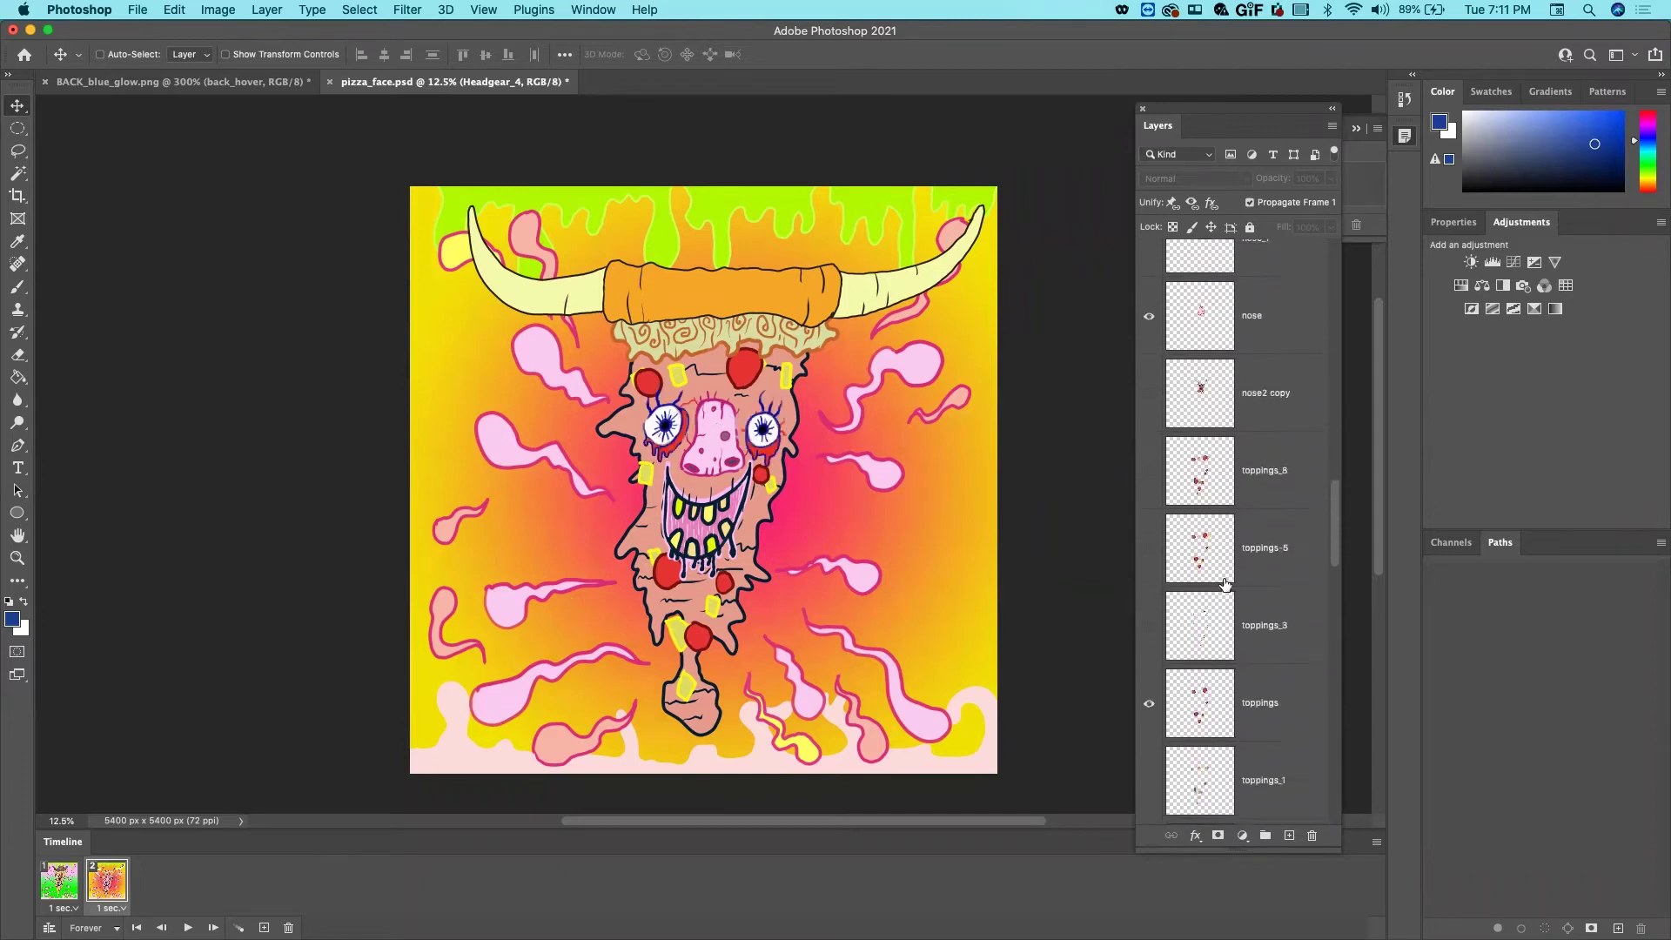
pyautogui.scroll(10, 1224, 583)
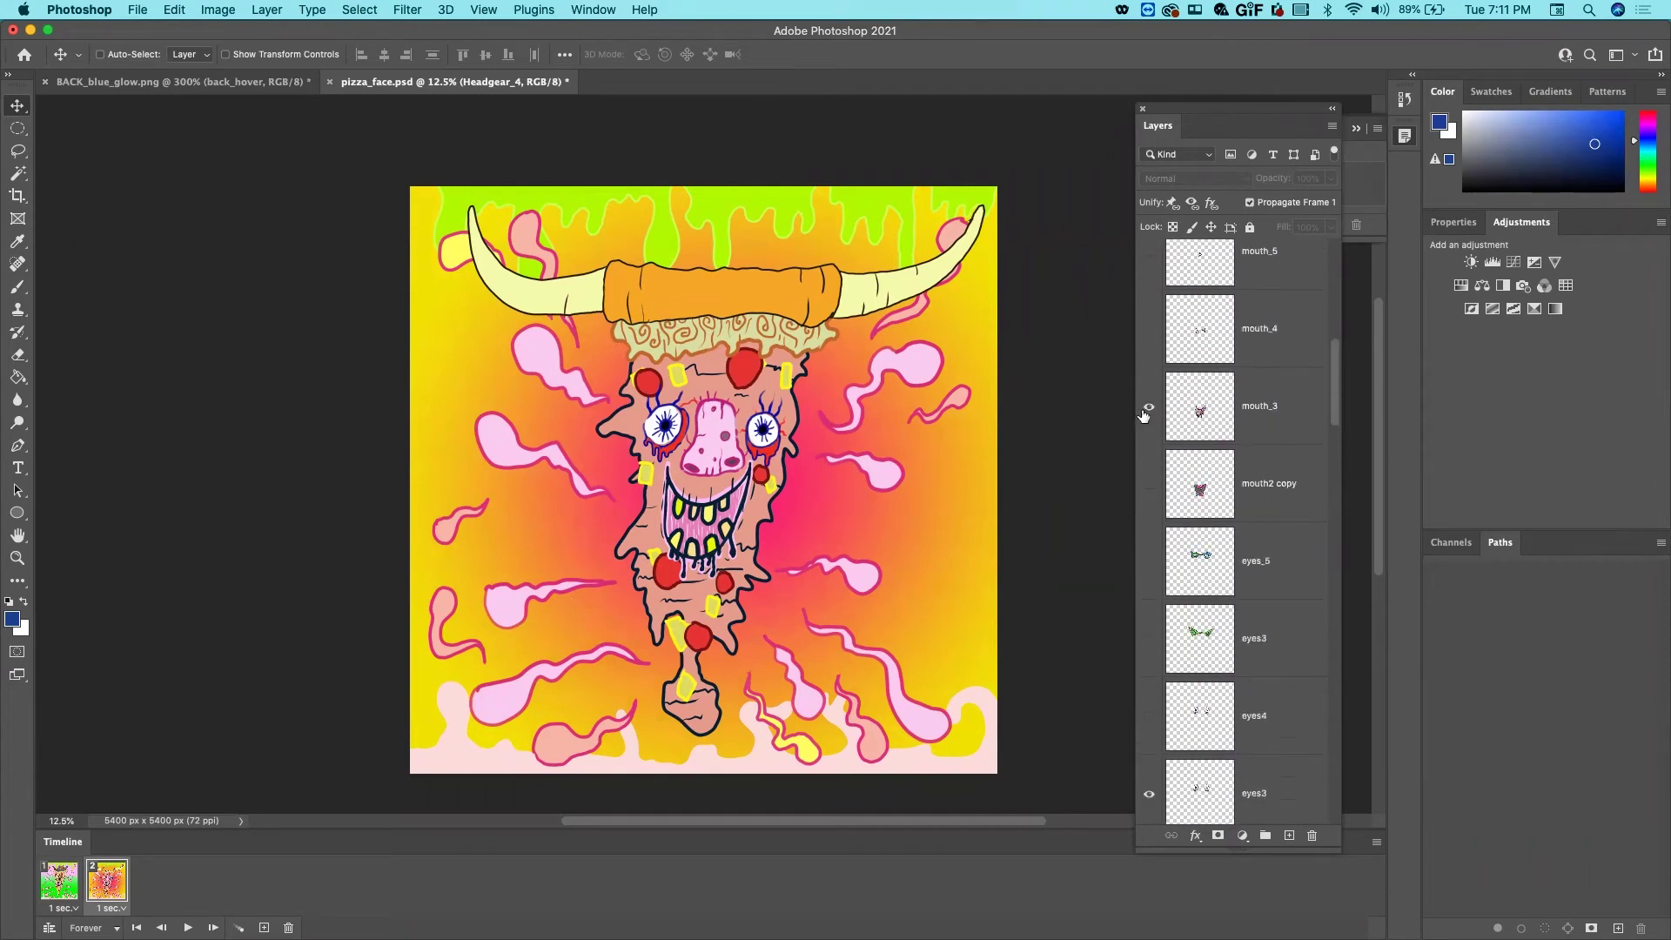
pyautogui.click(1149, 407)
pyautogui.click(1149, 484)
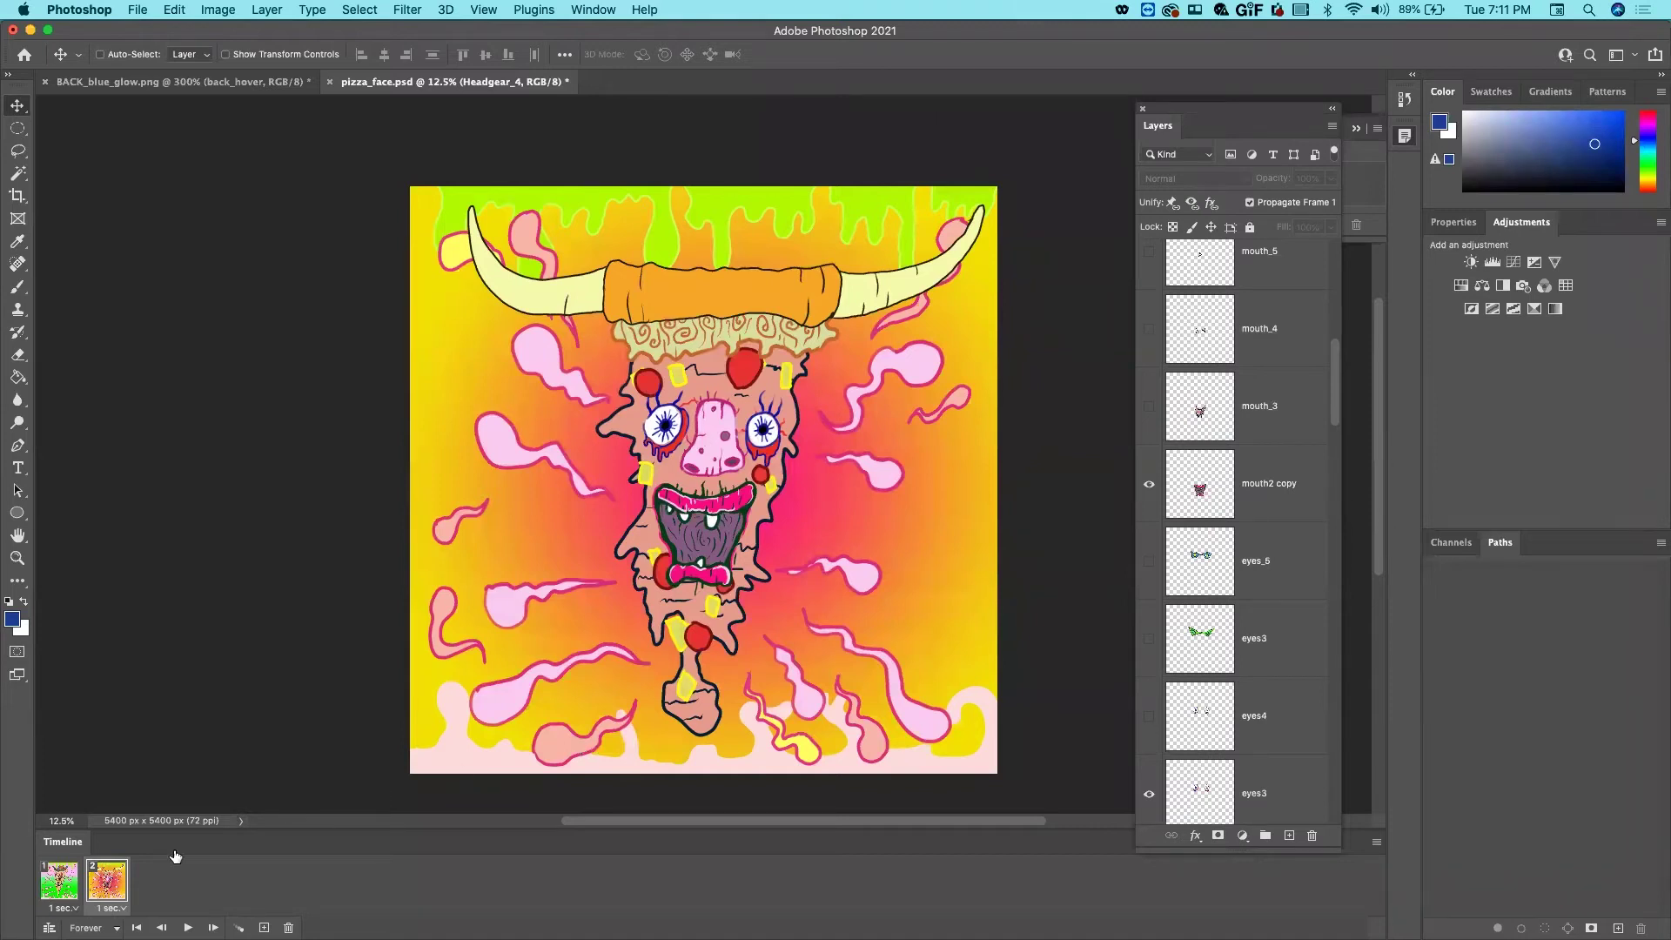
# Compare the first and second frames by switching back and forth between them, ending on the second
pyautogui.click(57, 879)
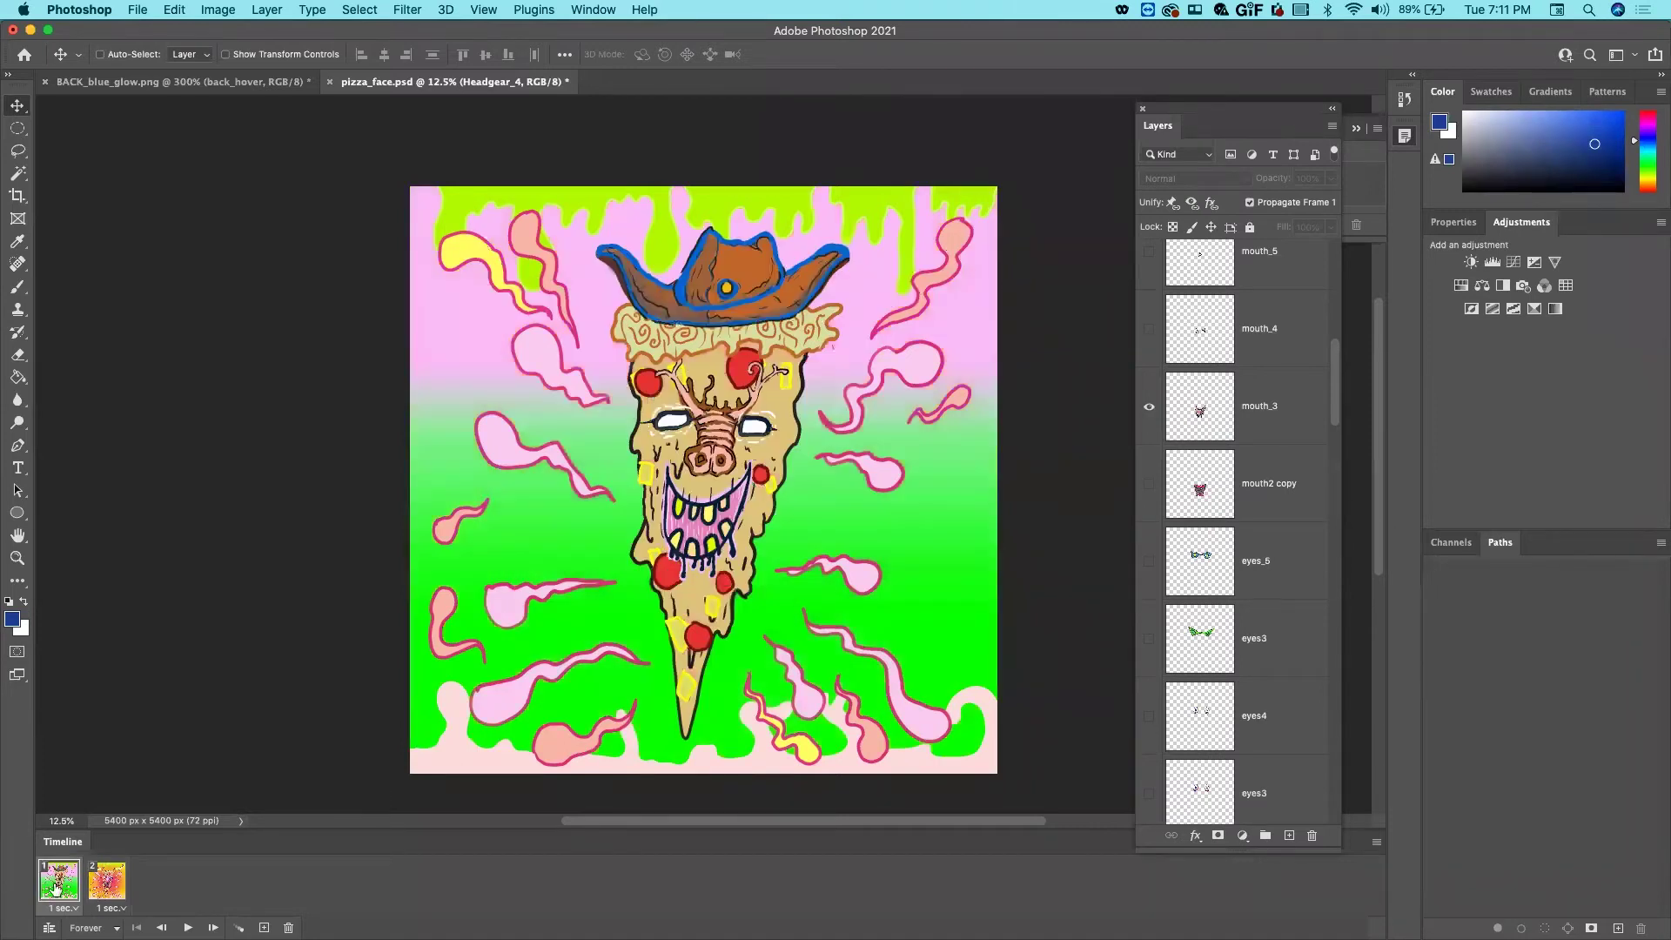
pyautogui.click(107, 888)
pyautogui.click(56, 879)
pyautogui.click(111, 899)
# In the second frame, hide the pink squiggle effect_3 background layer and show the blue lightning 2 copy background layer
pyautogui.scroll(-10, 1270, 723)
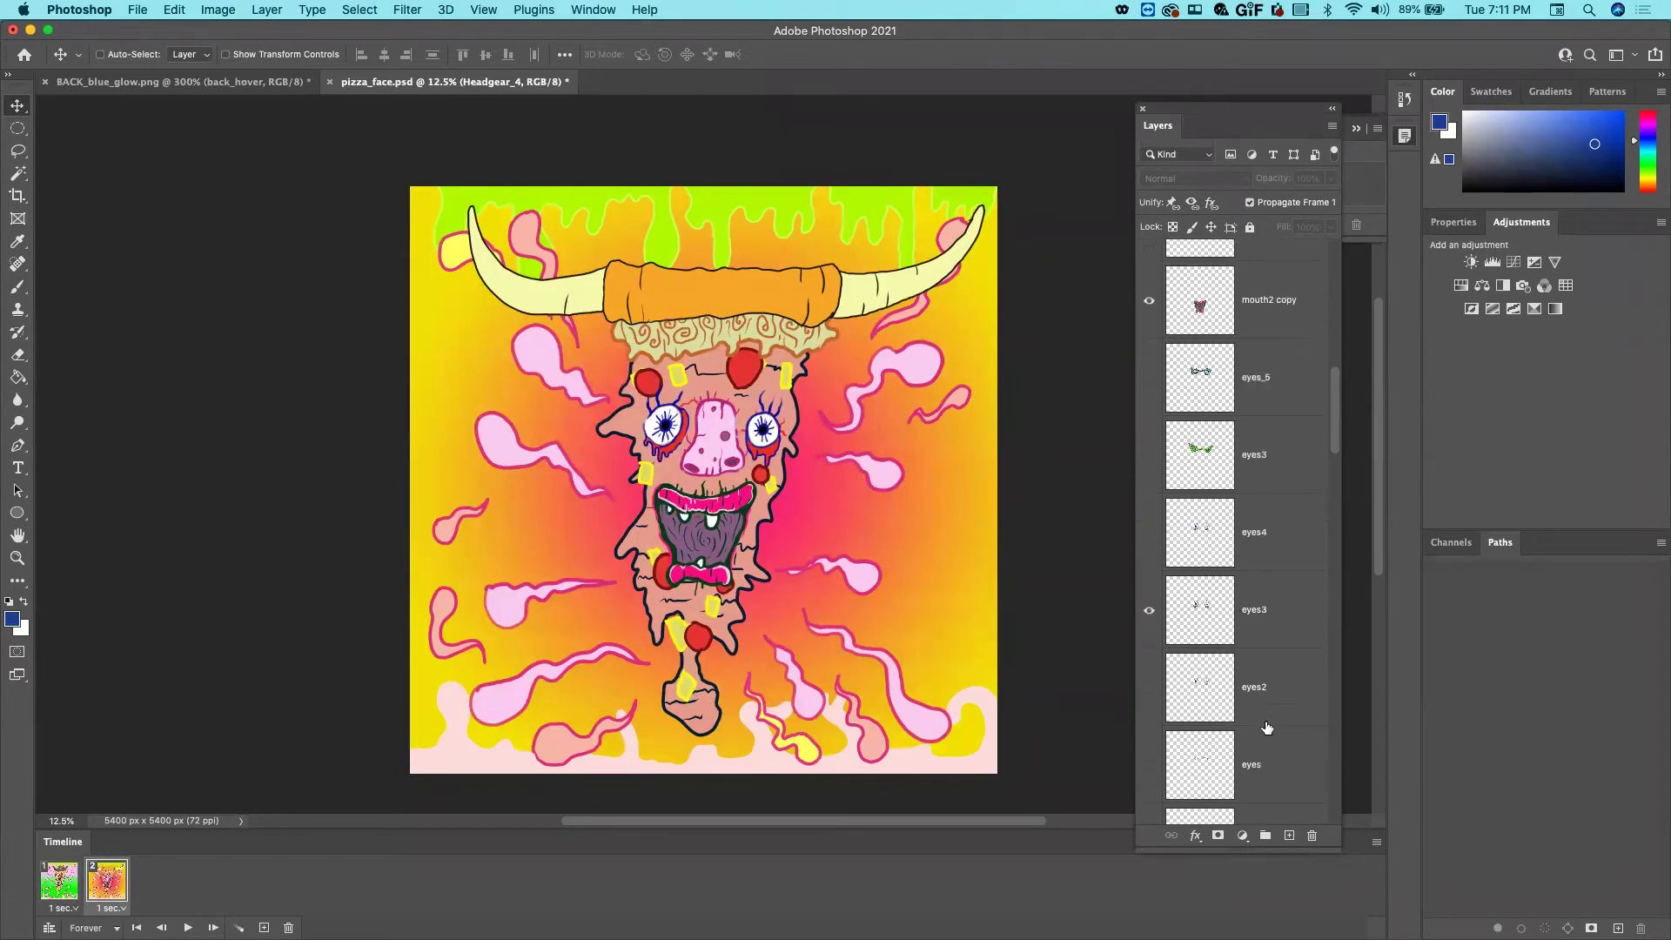
pyautogui.scroll(-8, 1242, 733)
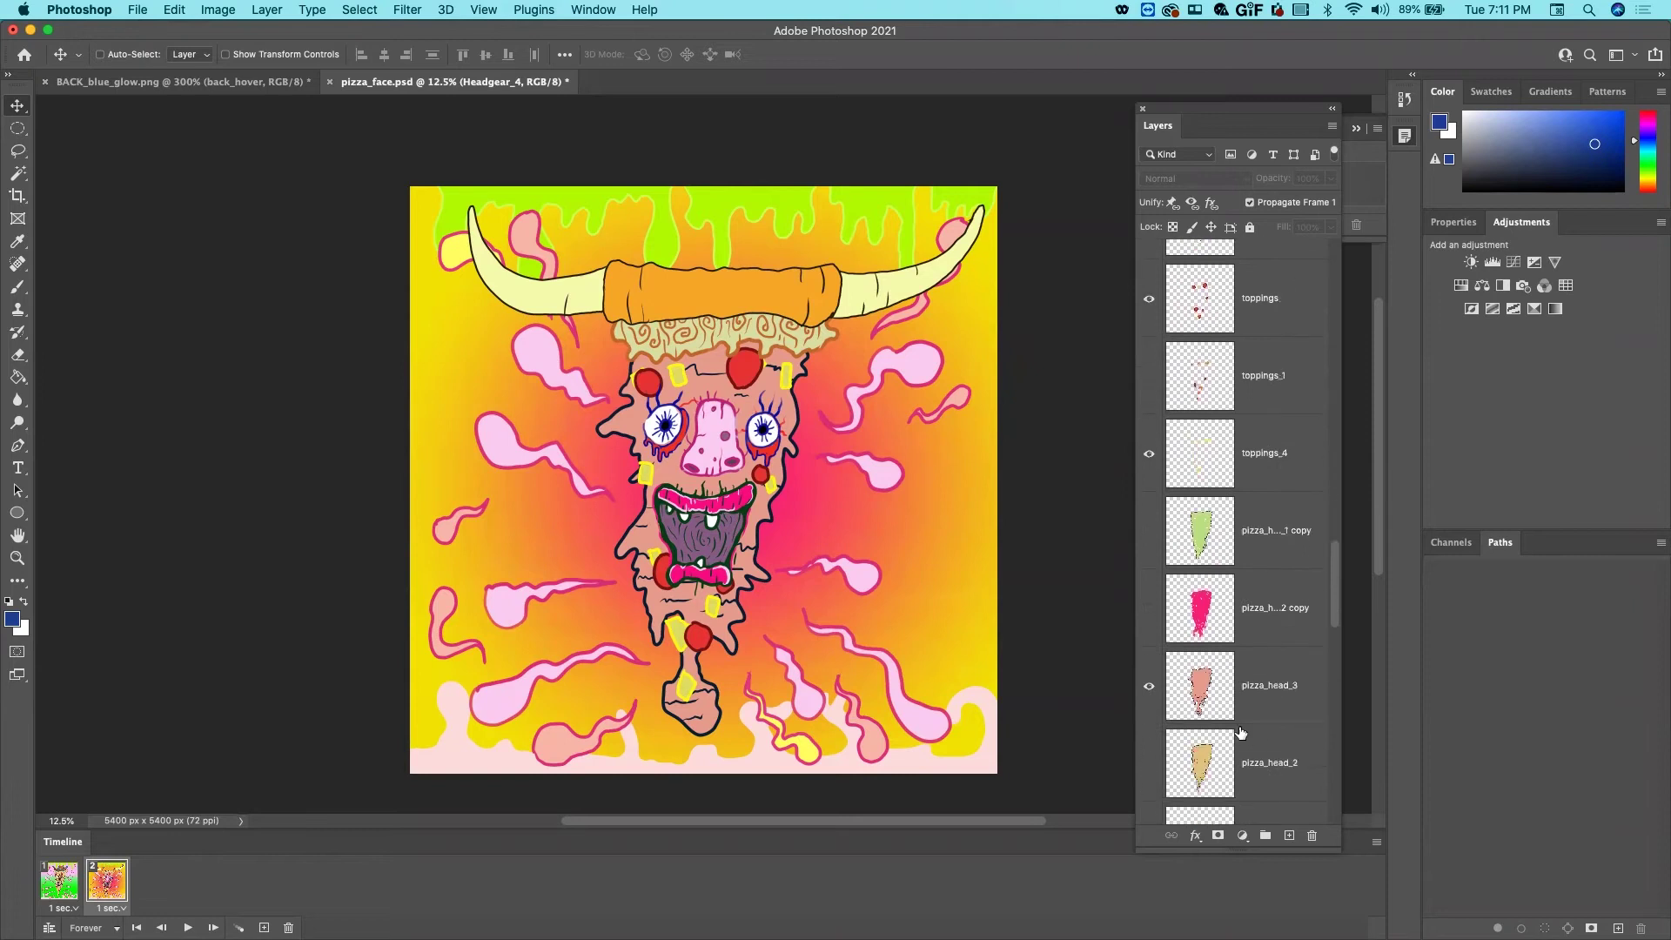
pyautogui.scroll(-3, 1204, 602)
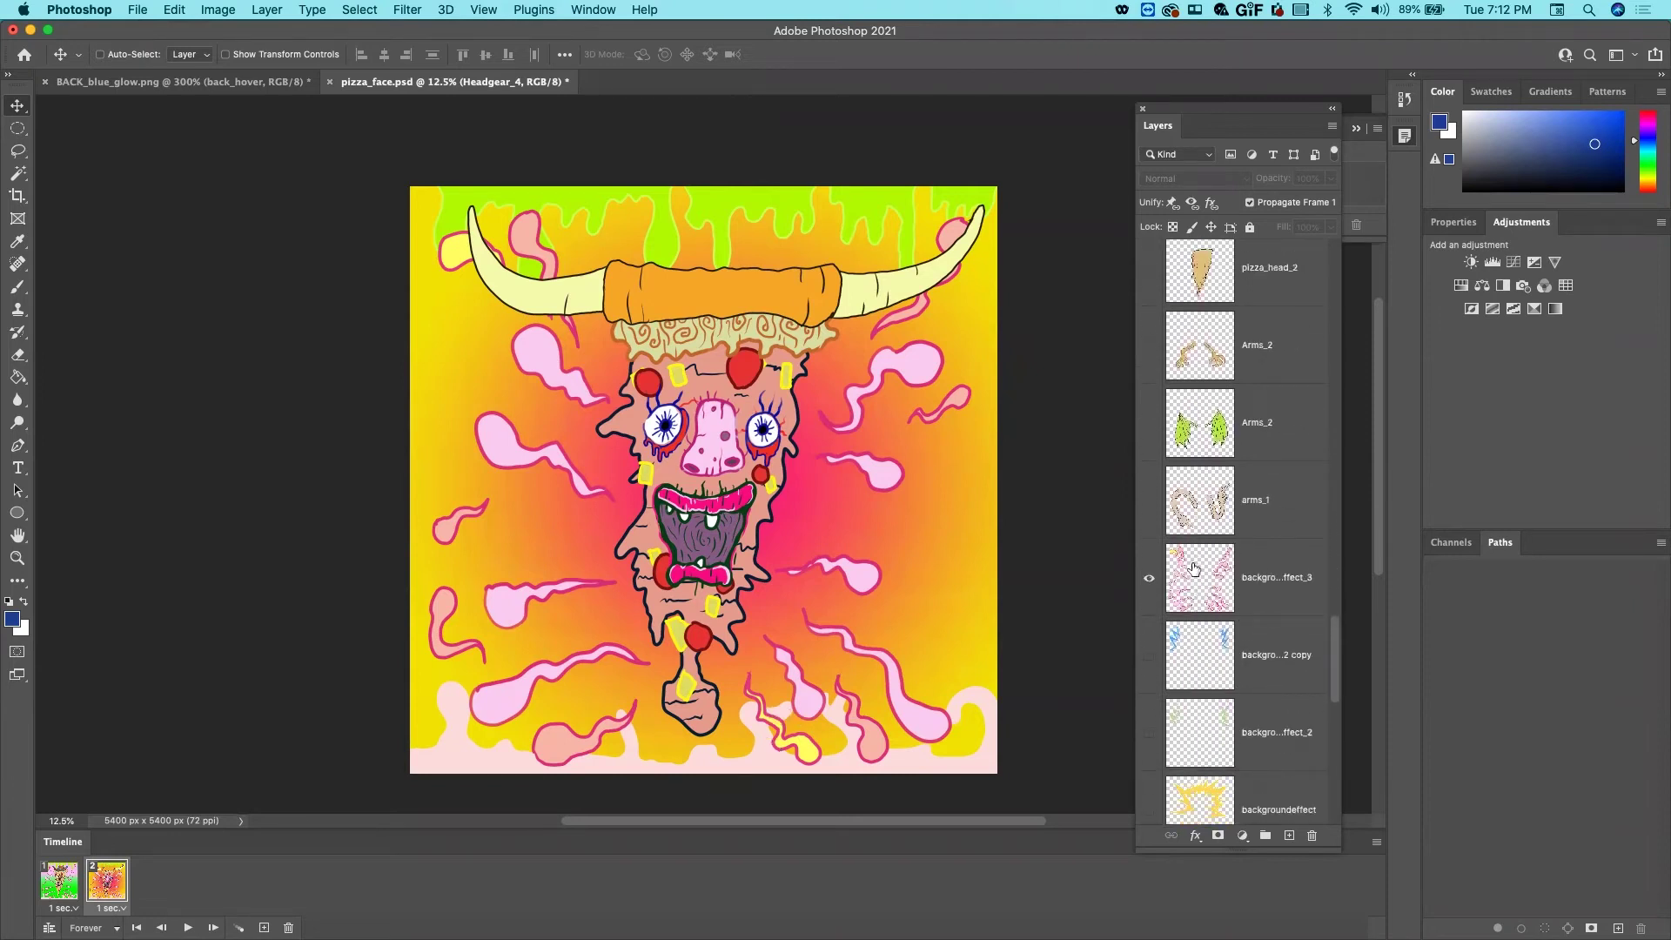
pyautogui.click(1149, 654)
pyautogui.click(1148, 577)
# In the second frame, swap the top drips from top_sutff_2 to top_stuff_1 and the bottom border from bottom_stuff_1 to bottom_stuff+2
pyautogui.scroll(-5, 1304, 669)
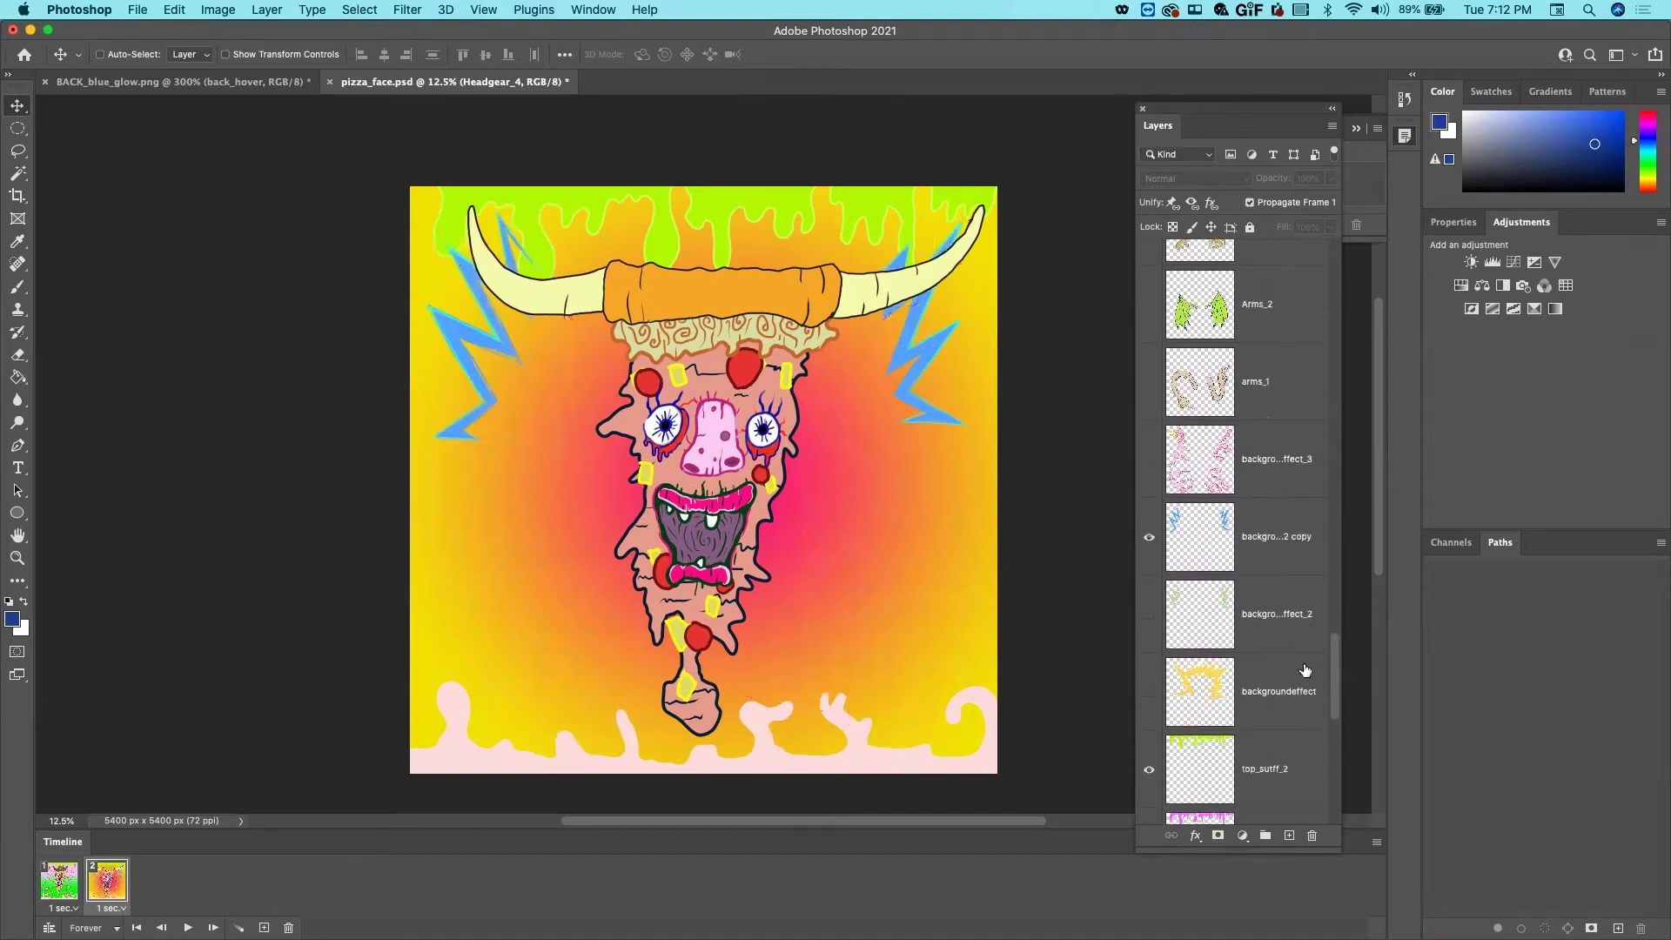
pyautogui.click(1147, 669)
pyautogui.click(1149, 722)
pyautogui.scroll(-3, 1148, 722)
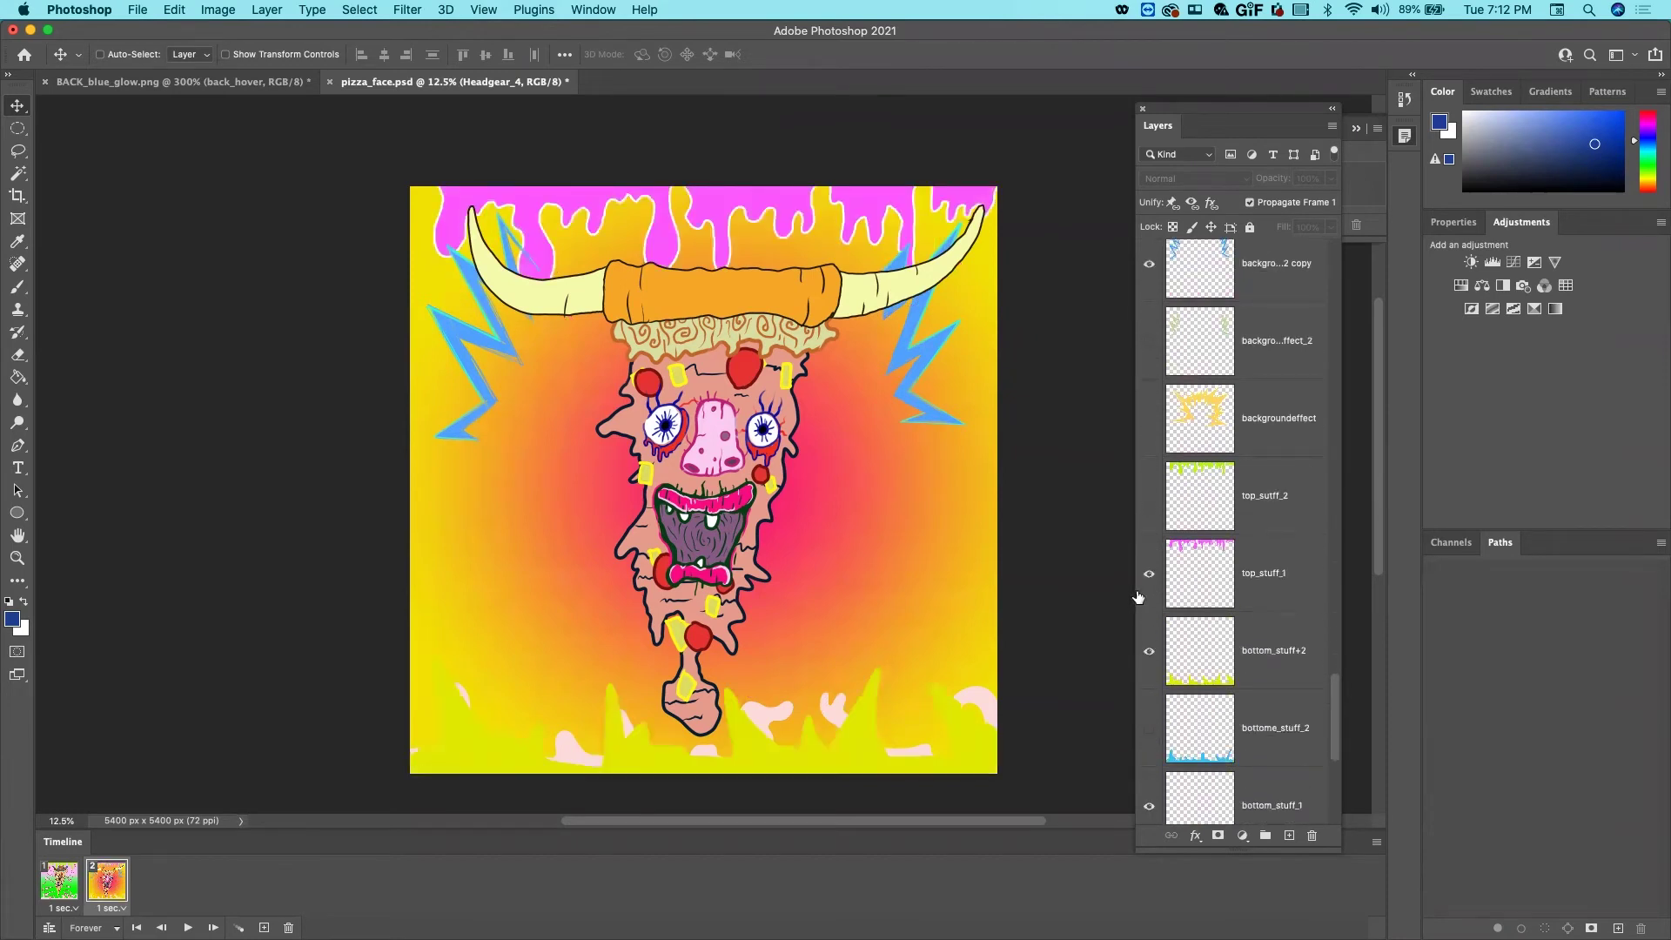
pyautogui.scroll(-2, 1151, 726)
pyautogui.click(1149, 708)
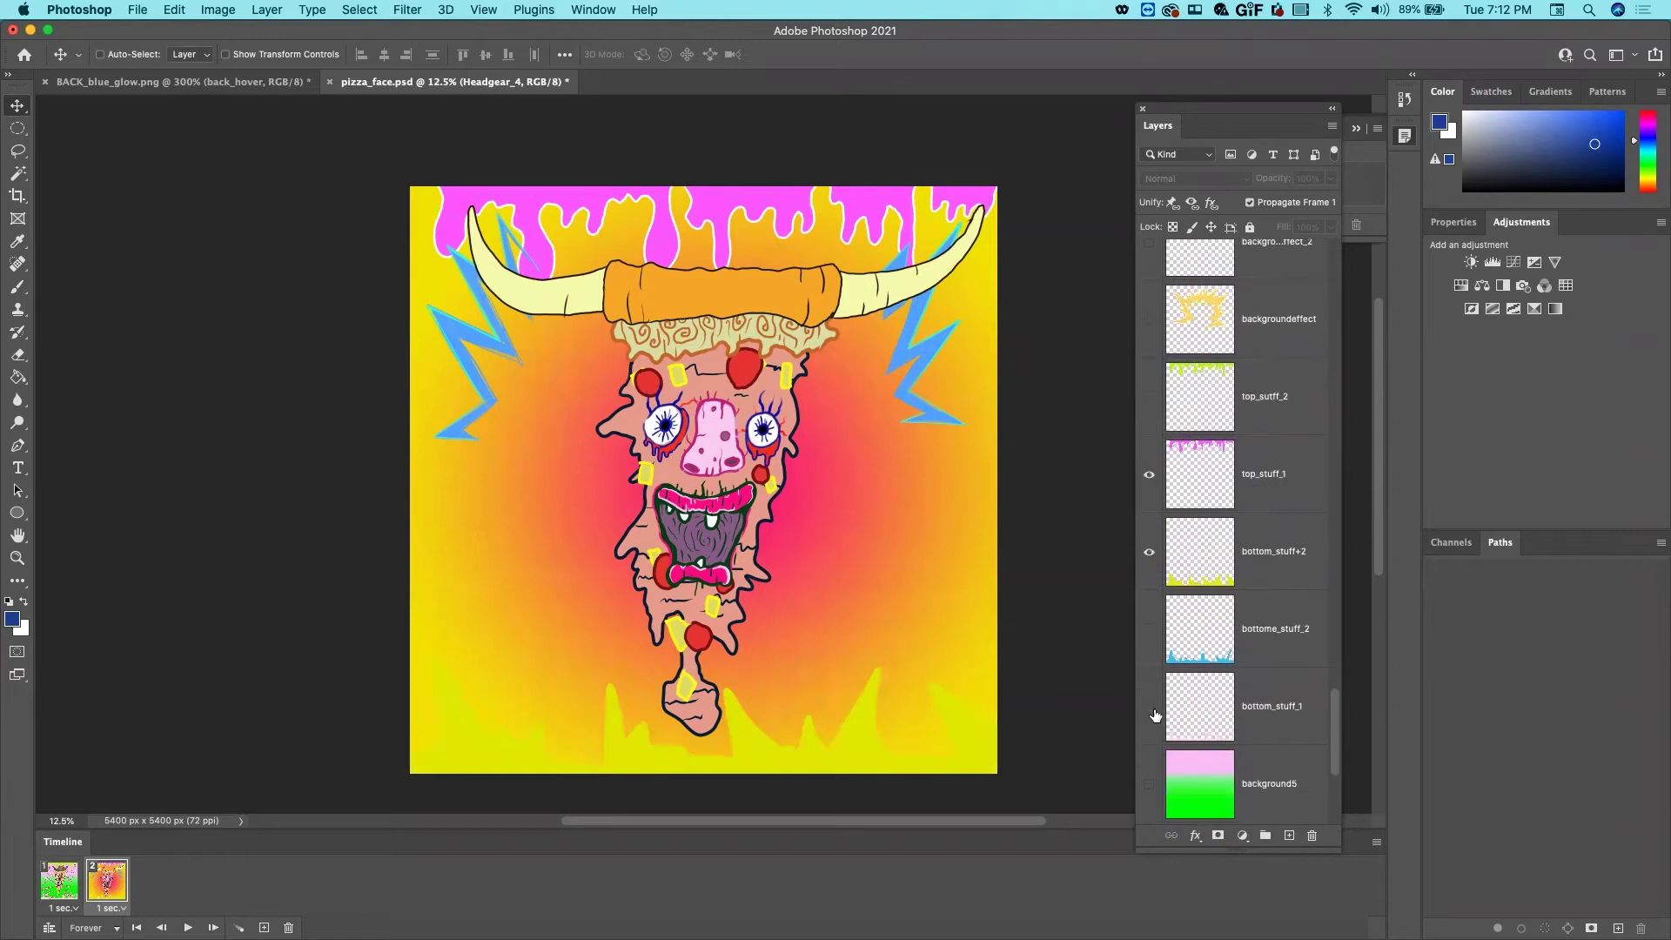
# Compare the two finished frames and preview the looping animation, stopping it on the first frame
pyautogui.click(66, 892)
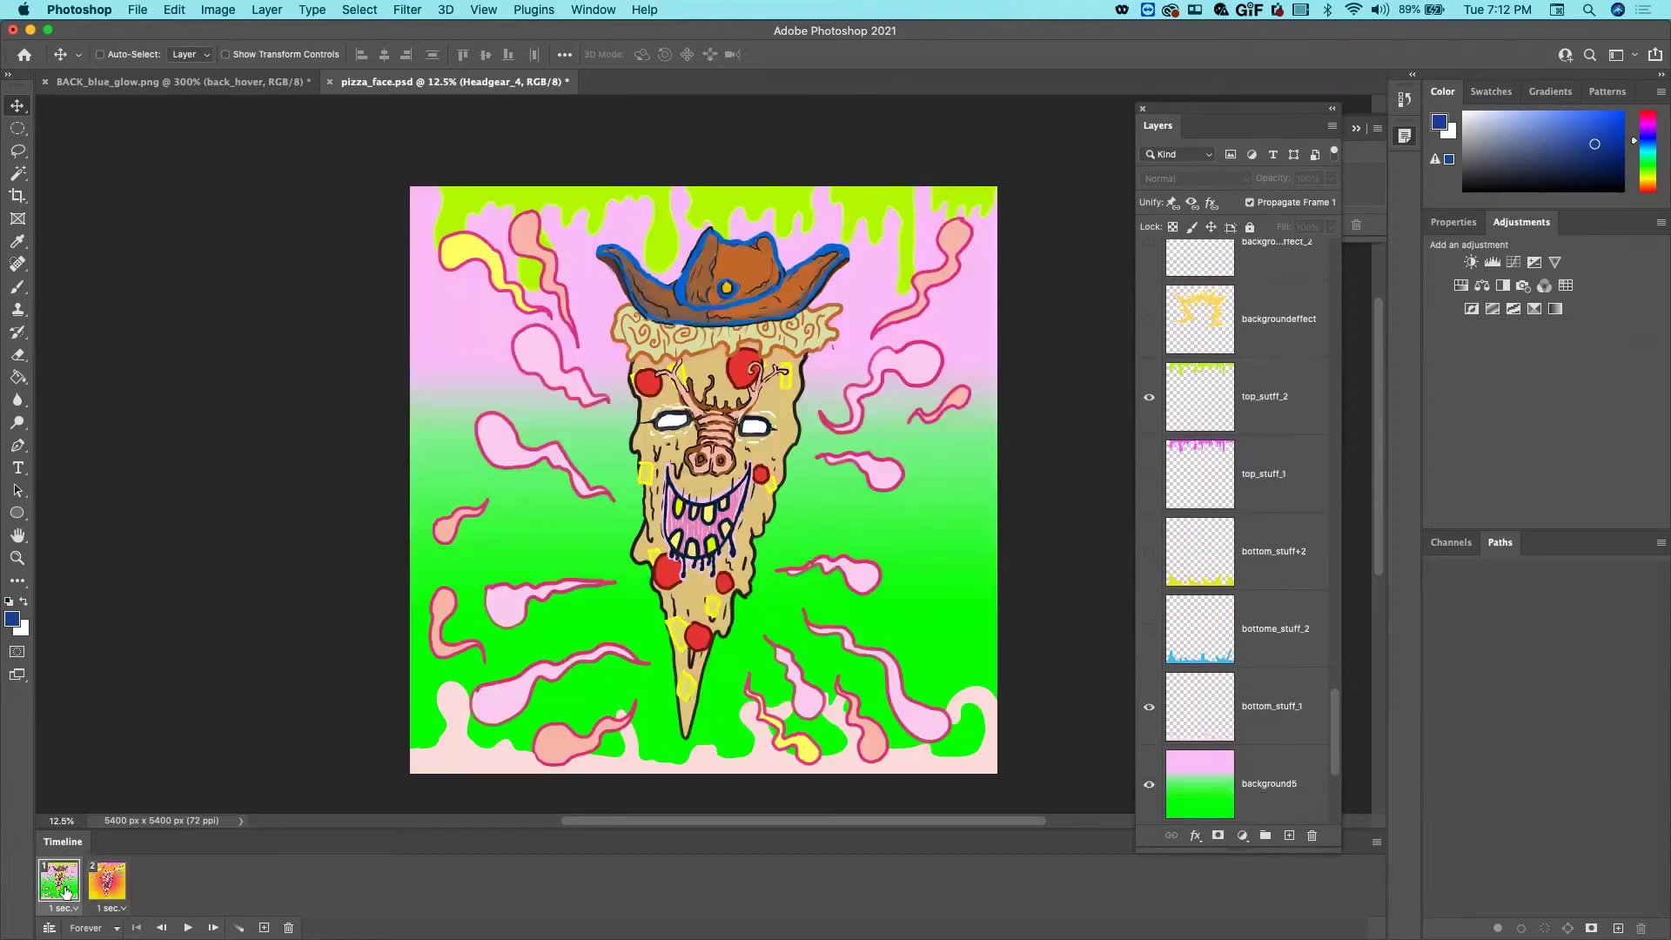
pyautogui.click(88, 888)
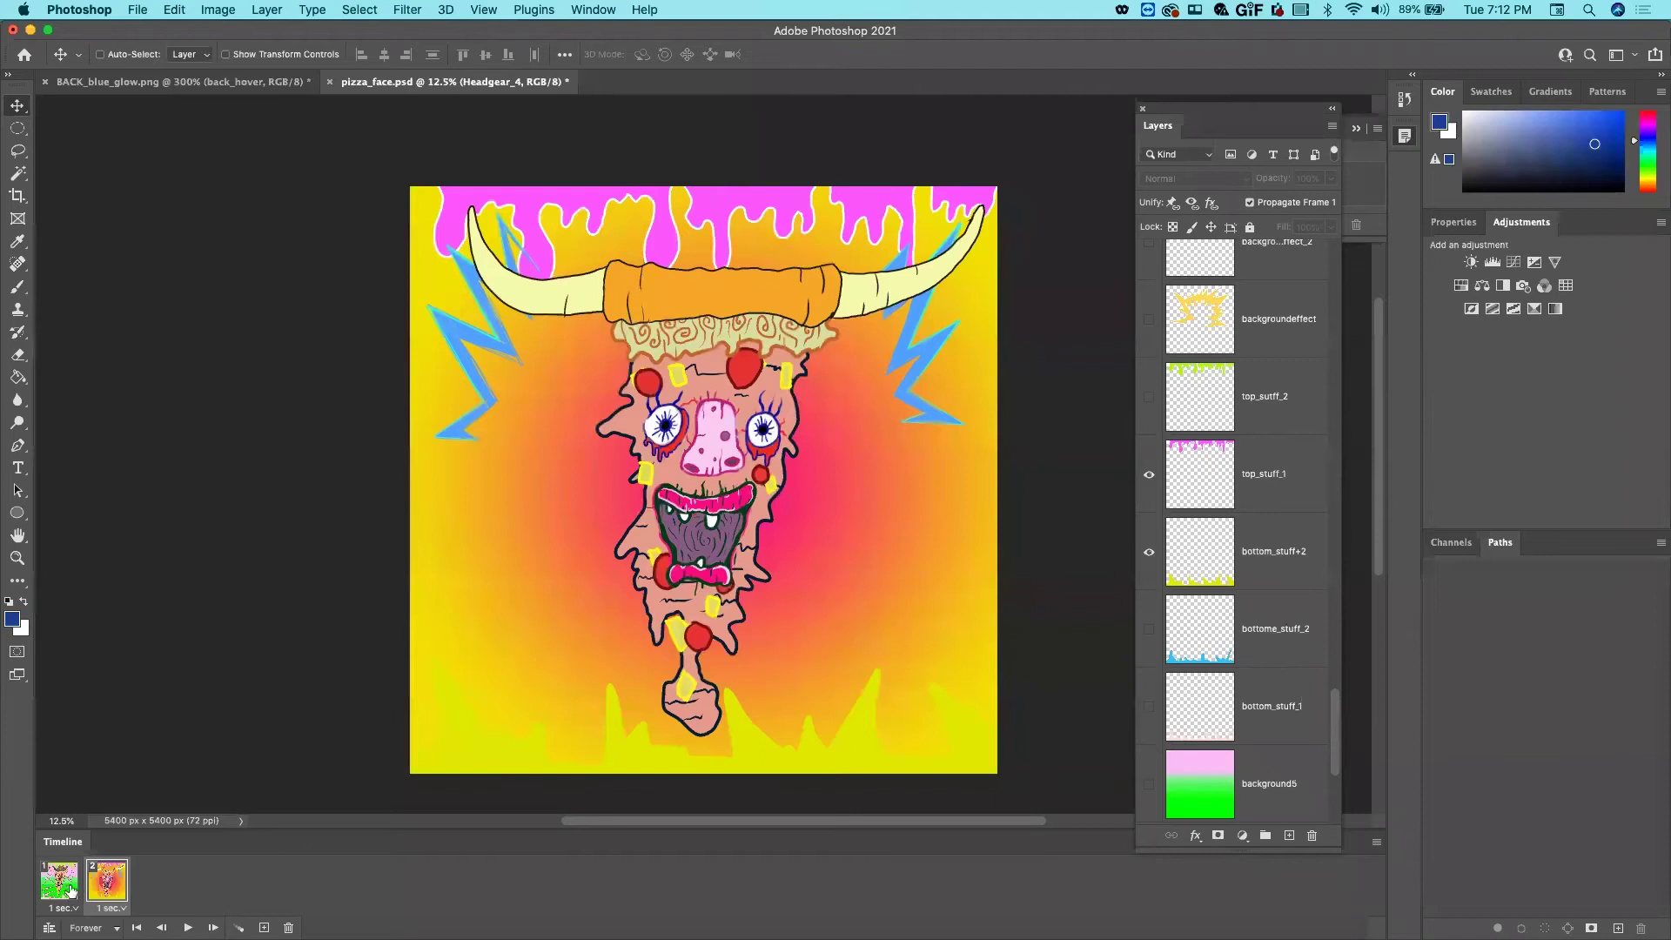
pyautogui.press('space')
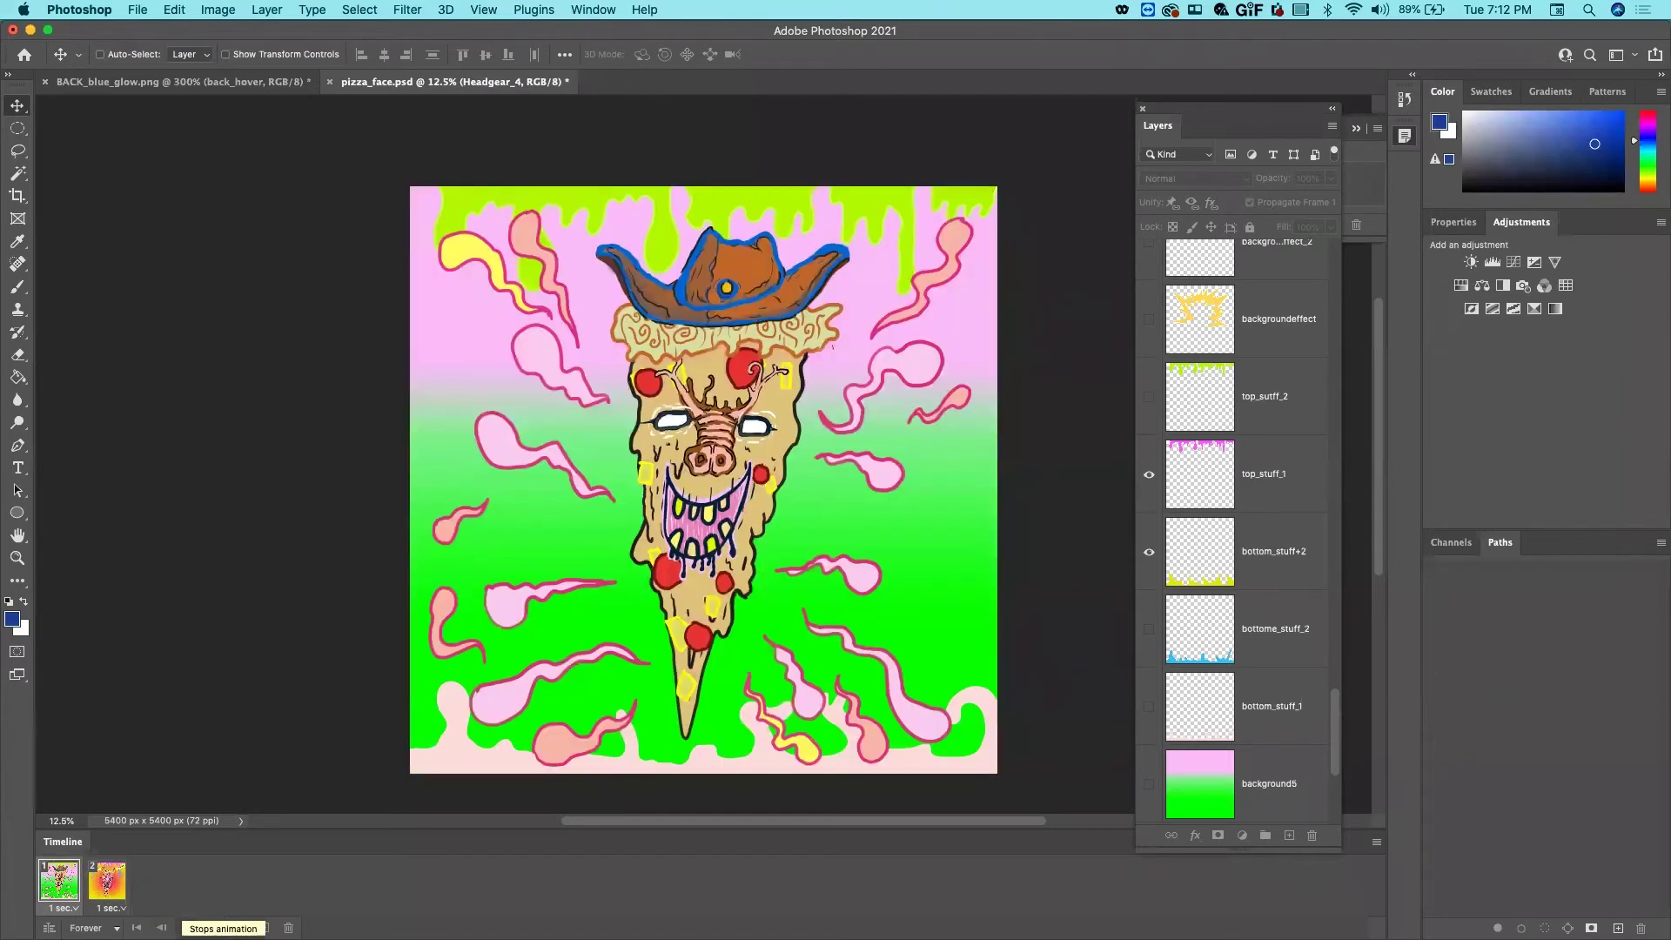
pyautogui.moveTo(180, 924)
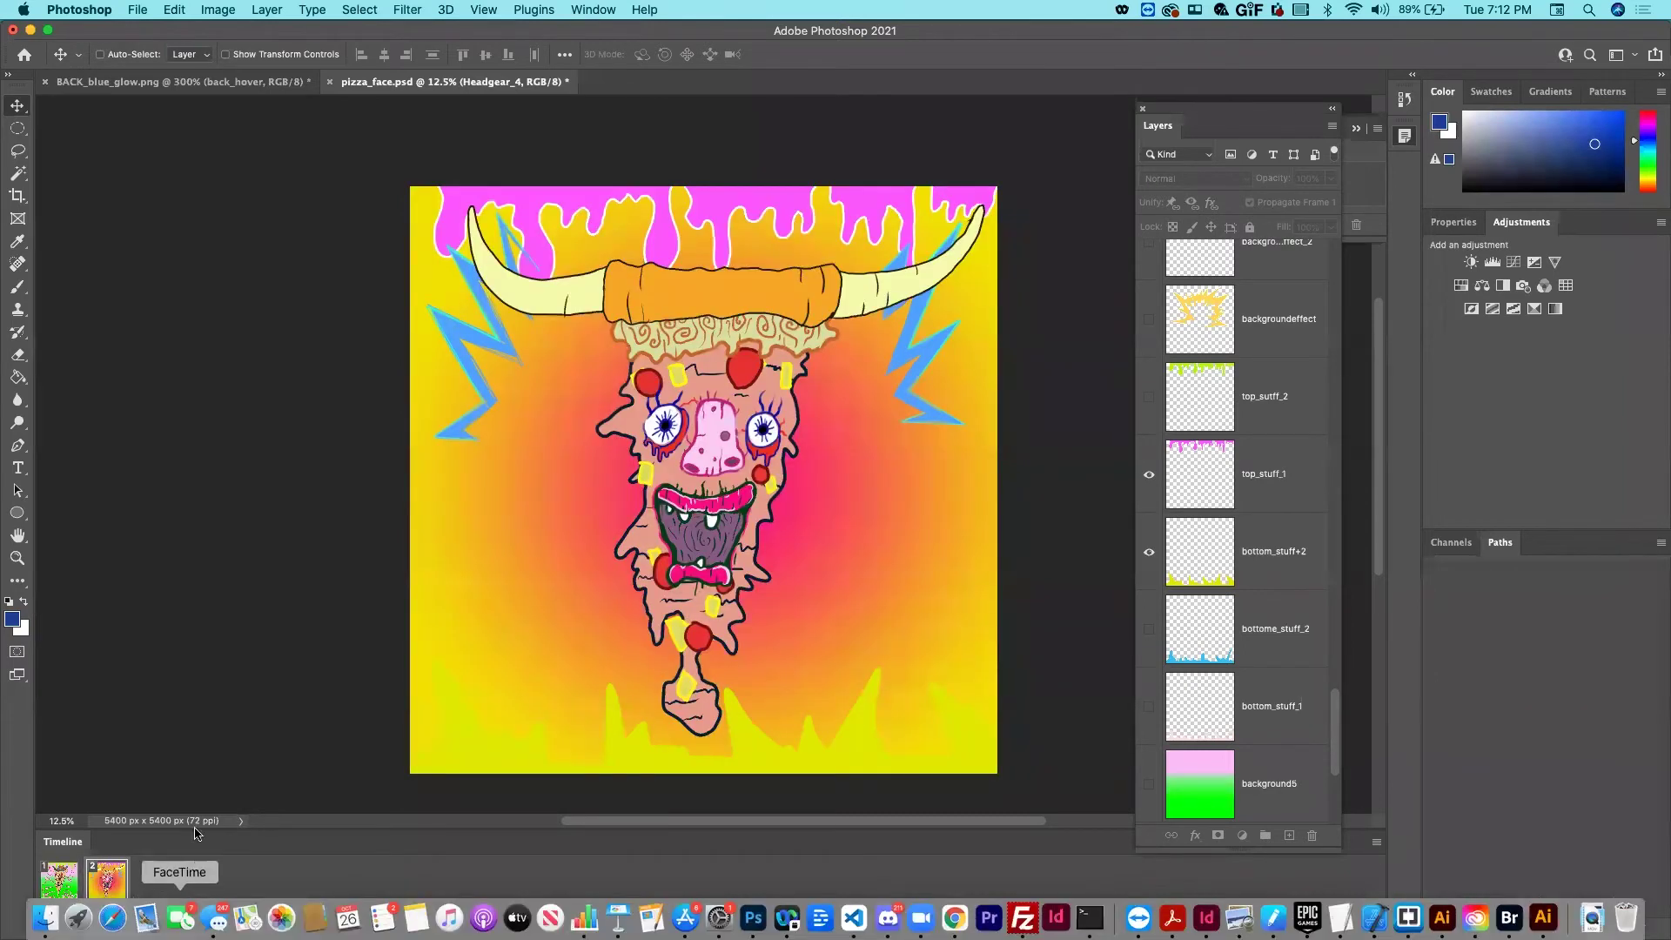
pyautogui.press('space')
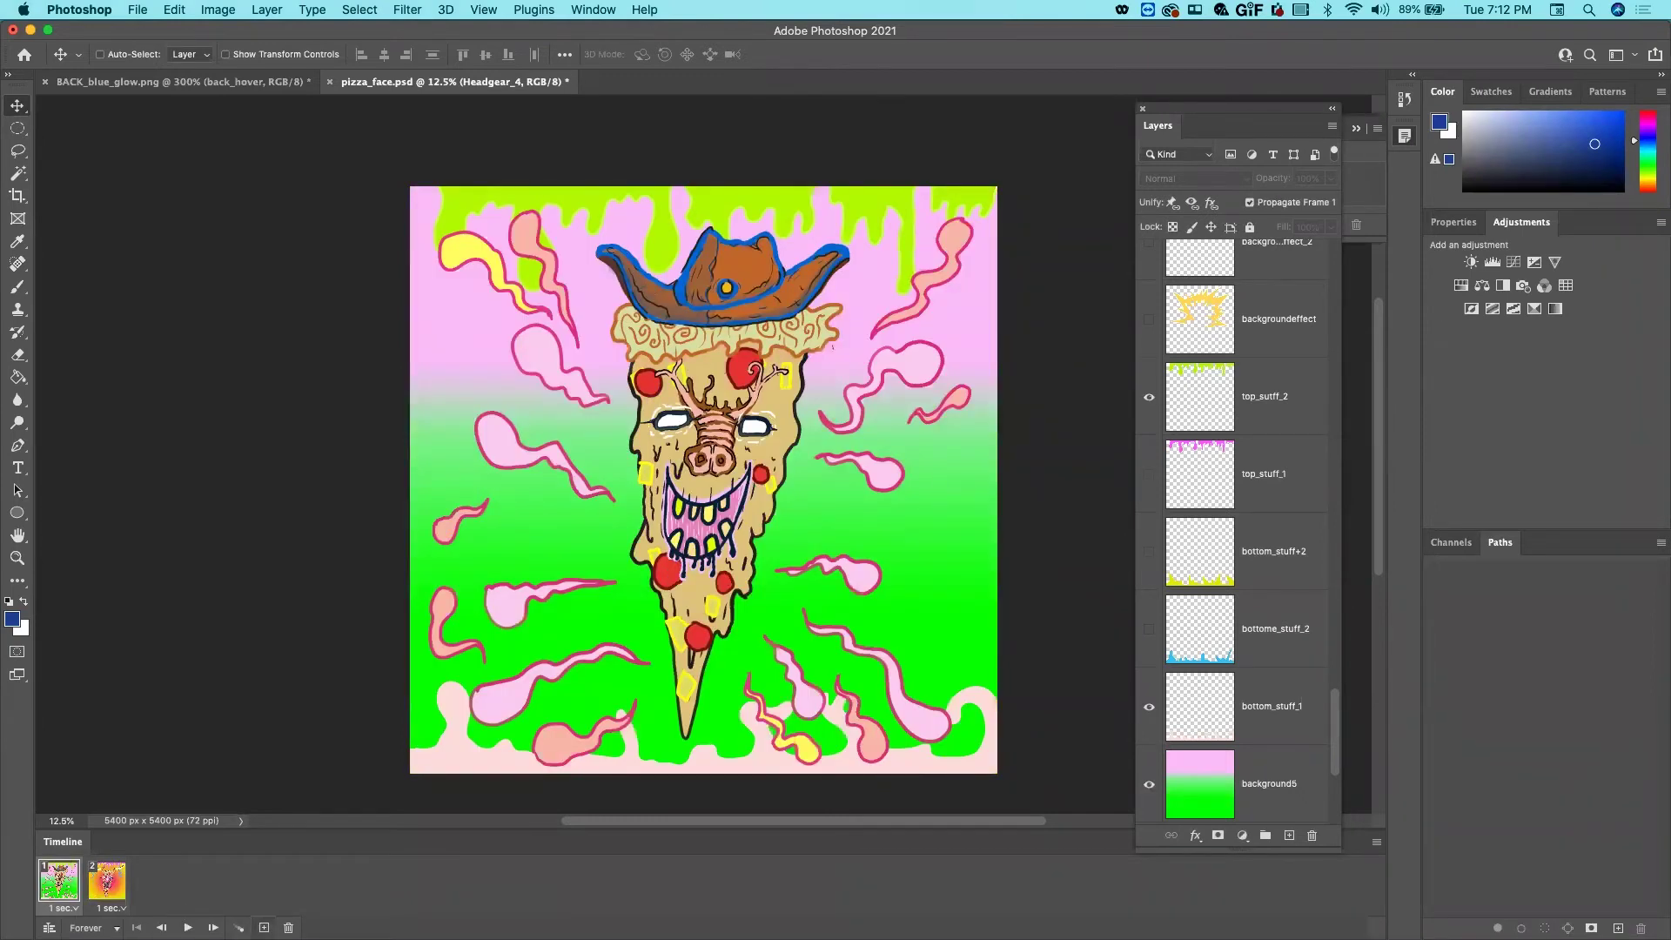
# Duplicate the first frame and move the copy to the end of the sequence as the third frame
pyautogui.click(263, 927)
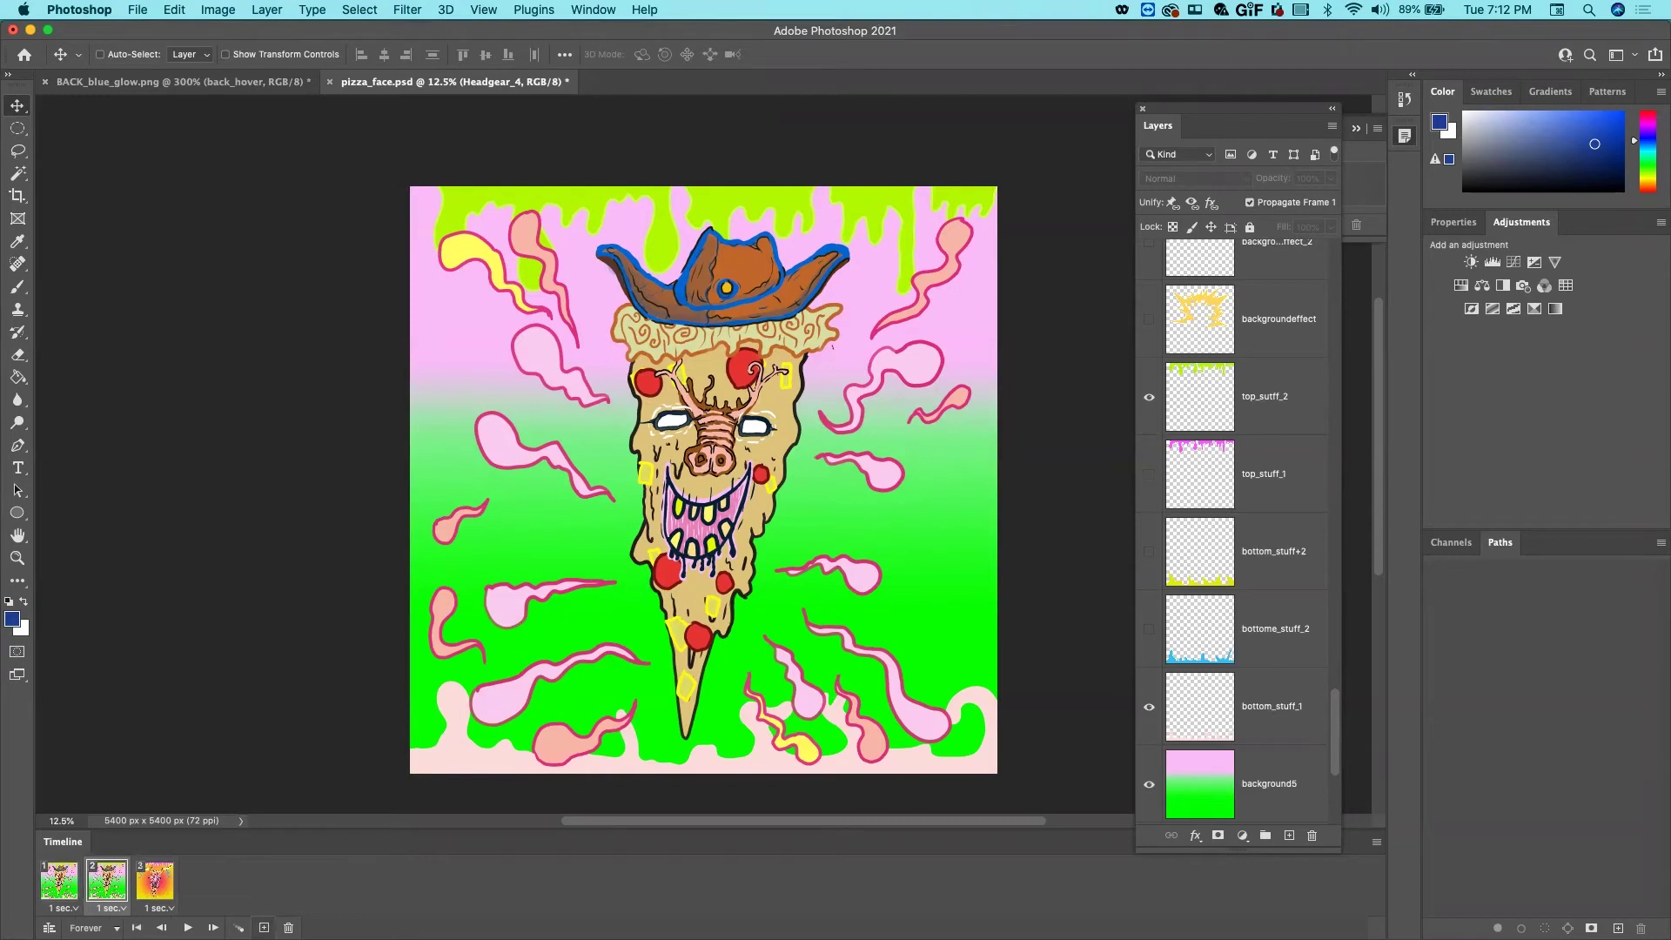
pyautogui.click(110, 909)
pyautogui.click(78, 921)
pyautogui.click(87, 918)
pyautogui.click(78, 864)
pyautogui.moveTo(112, 878); pyautogui.dragTo(199, 883)
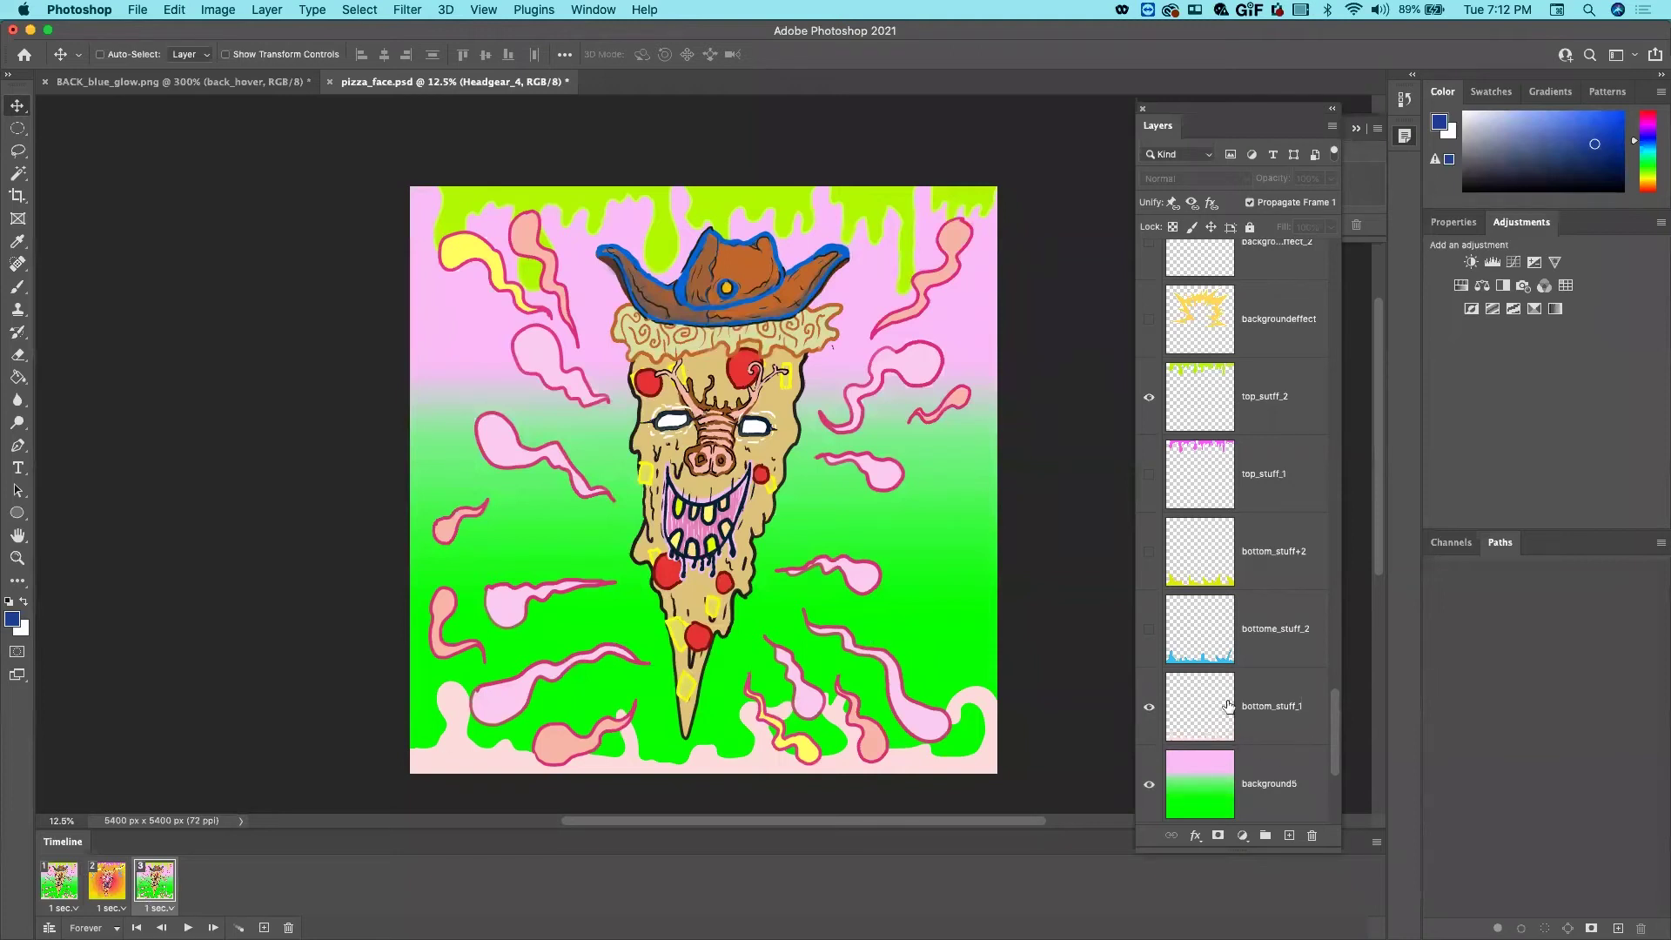
# Switch the third frame's background by hiding the background5 layer and showing the blue-to-white background4 layer
pyautogui.scroll(-3, 1190, 691)
pyautogui.click(1150, 691)
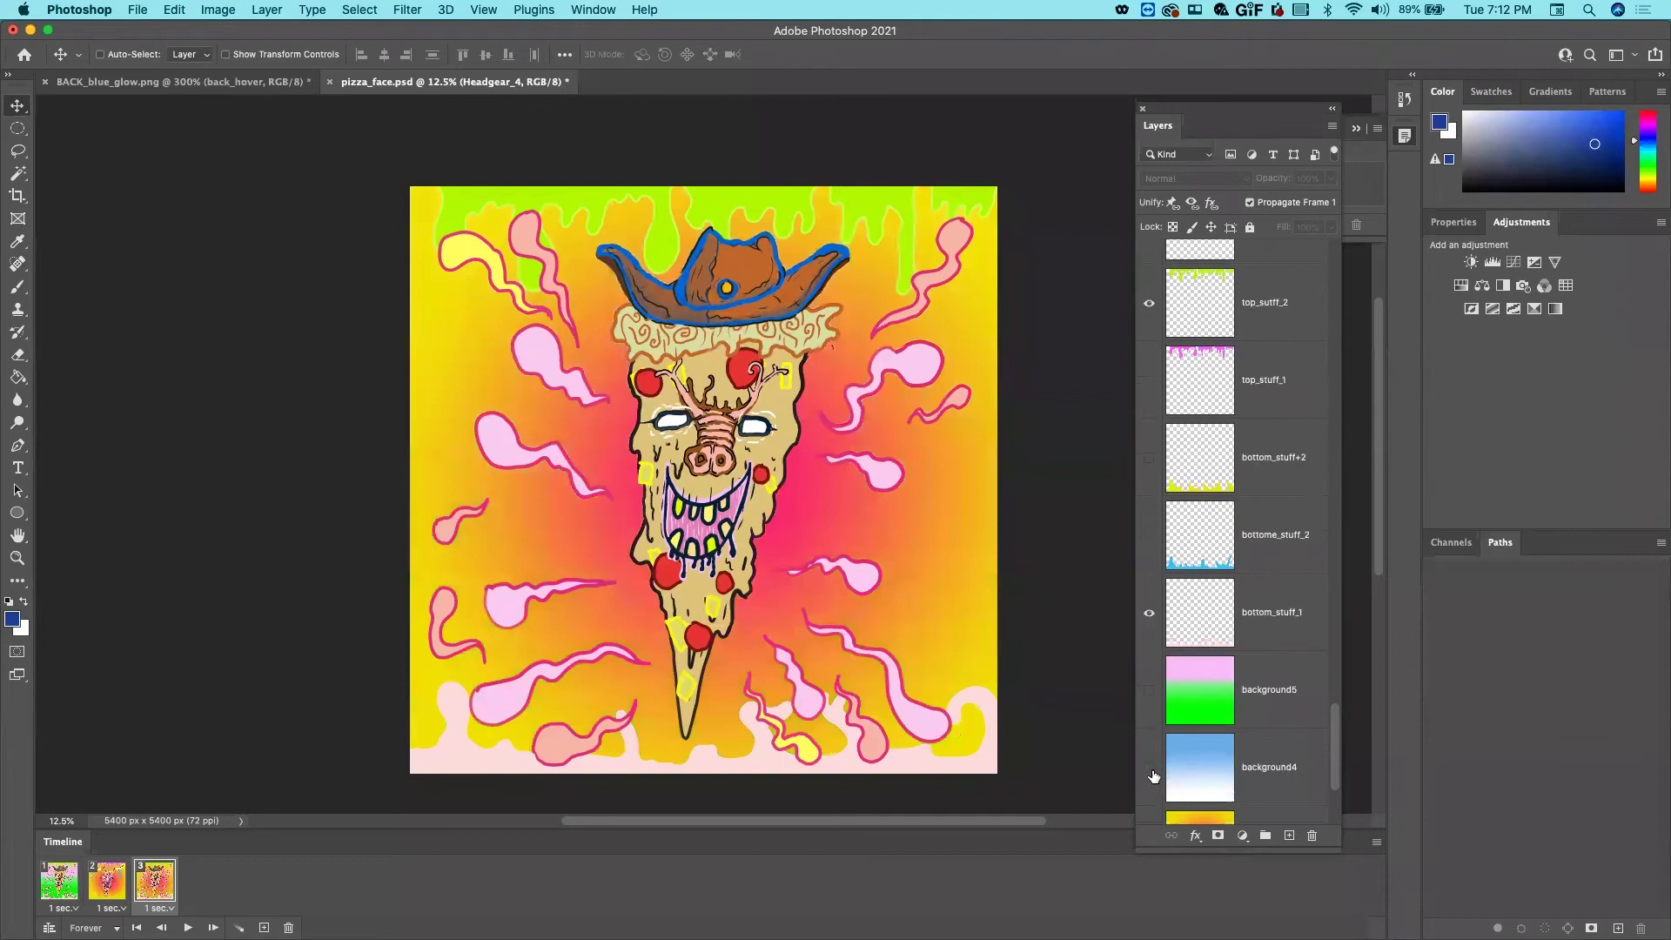
pyautogui.click(1149, 767)
# In the third frame, hide the green top_sutff_2 drips and show the yellow burst backgroundeffect layer
pyautogui.scroll(1, 1162, 657)
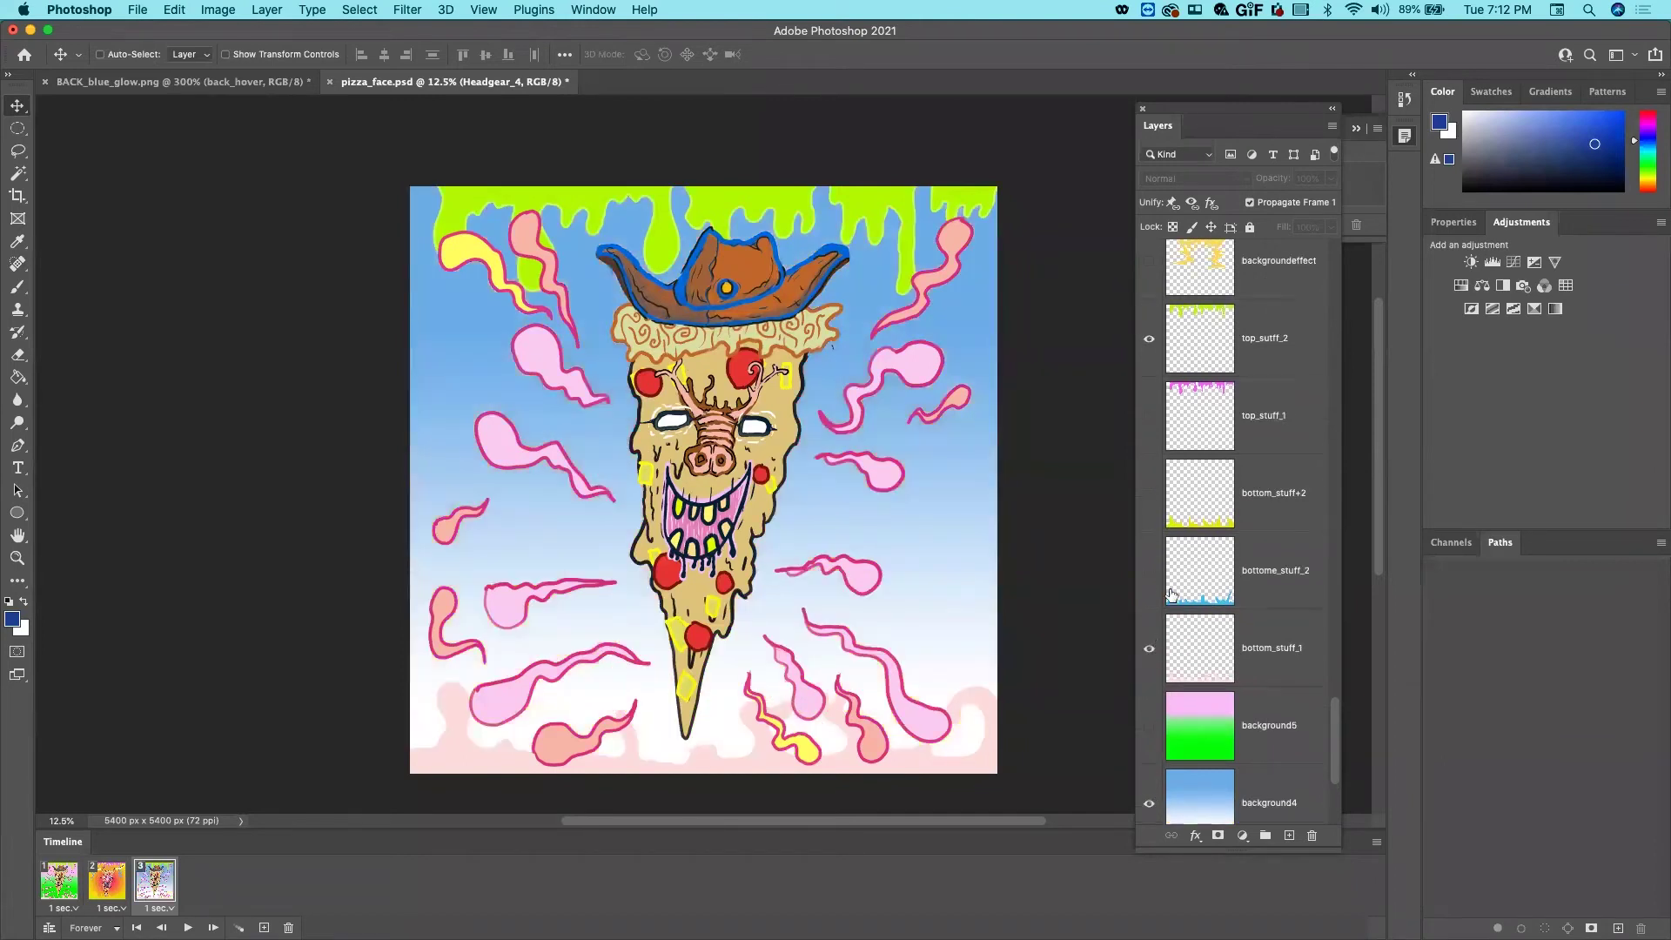
pyautogui.scroll(3, 1170, 594)
pyautogui.click(1149, 429)
pyautogui.scroll(5, 1156, 470)
pyautogui.click(1148, 538)
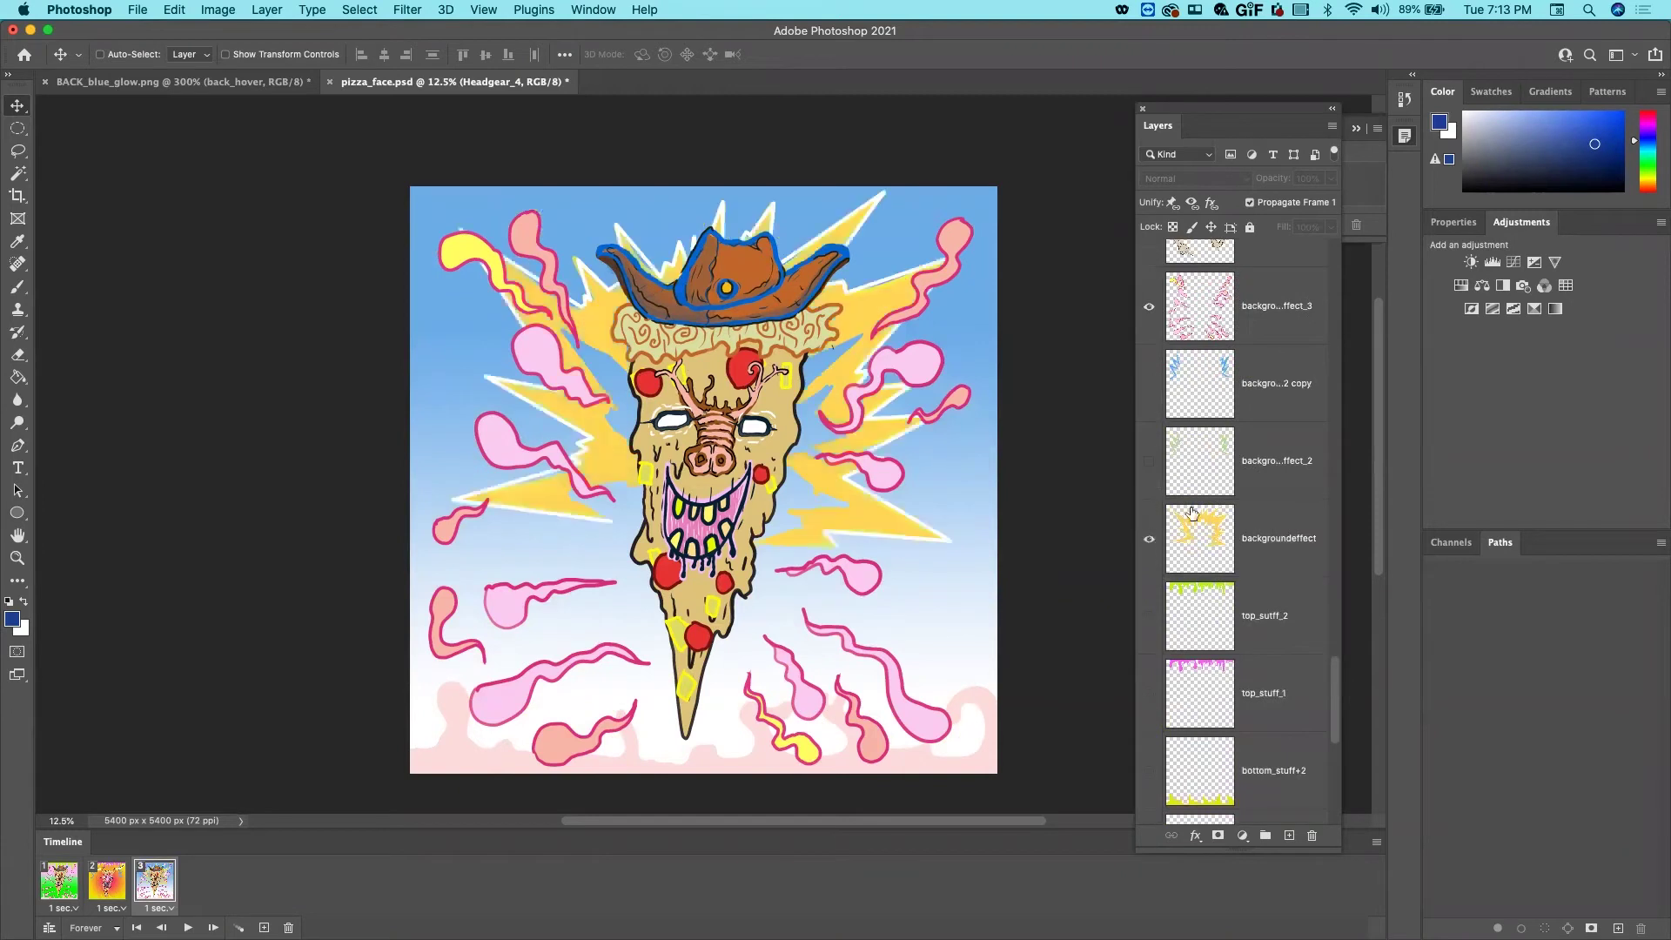
# Hide the pink squiggle effect_3 background layer in the third frame
pyautogui.scroll(-4, 1175, 537)
pyautogui.scroll(-3, 1201, 539)
pyautogui.scroll(9, 1200, 544)
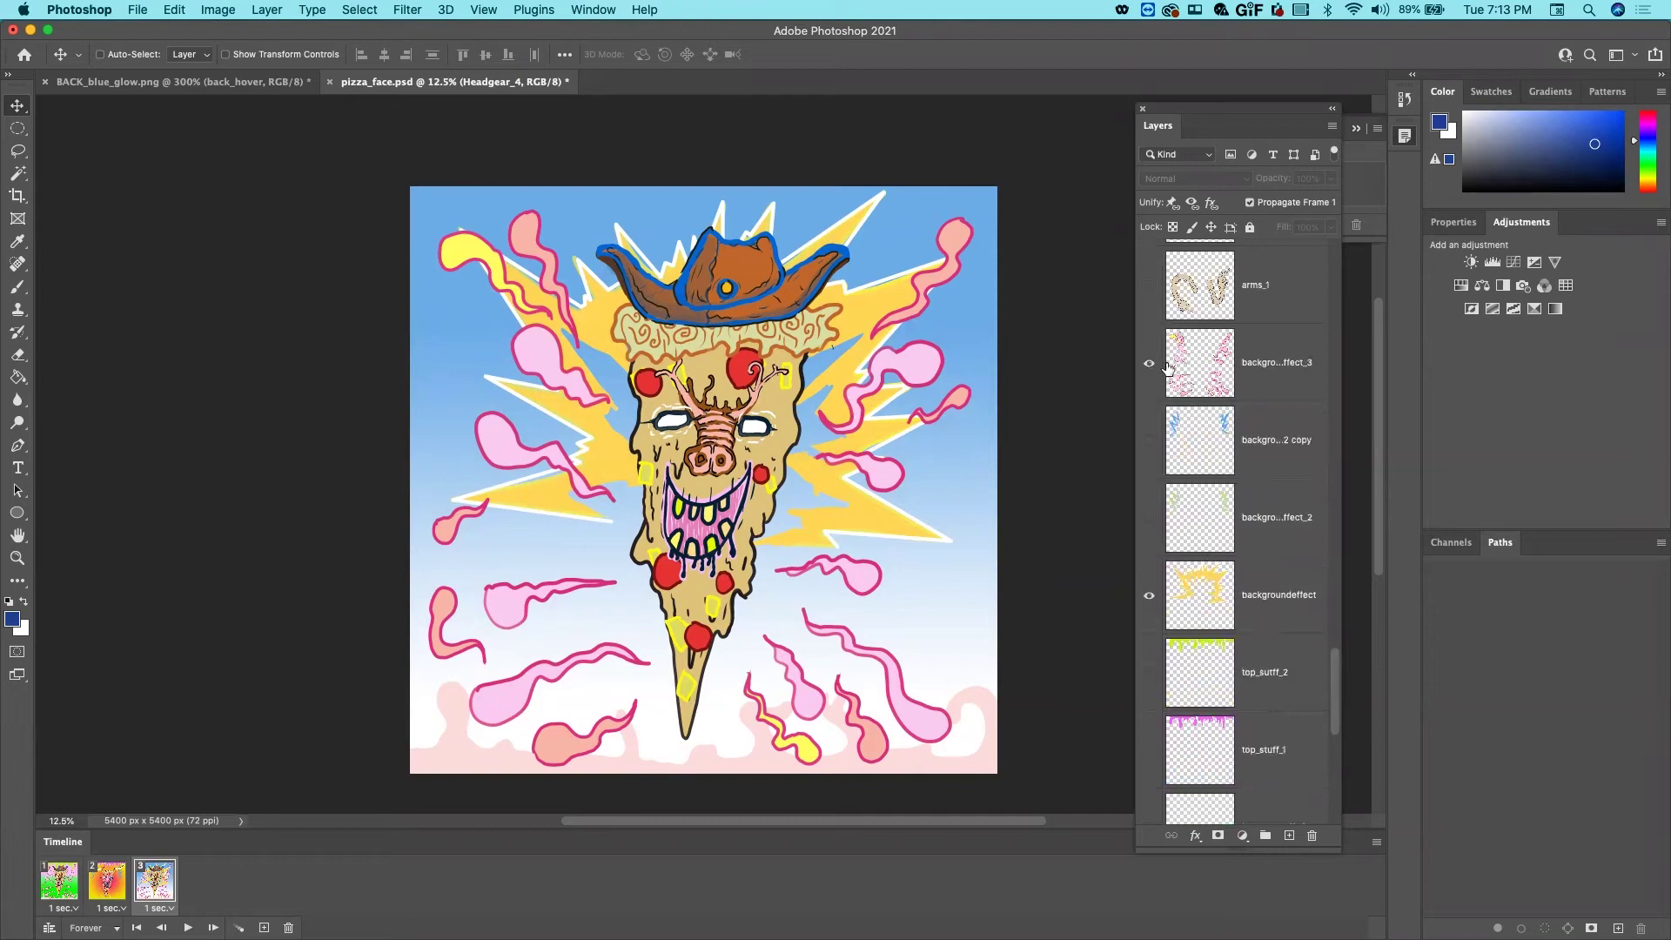
pyautogui.click(1149, 365)
pyautogui.scroll(6, 1170, 435)
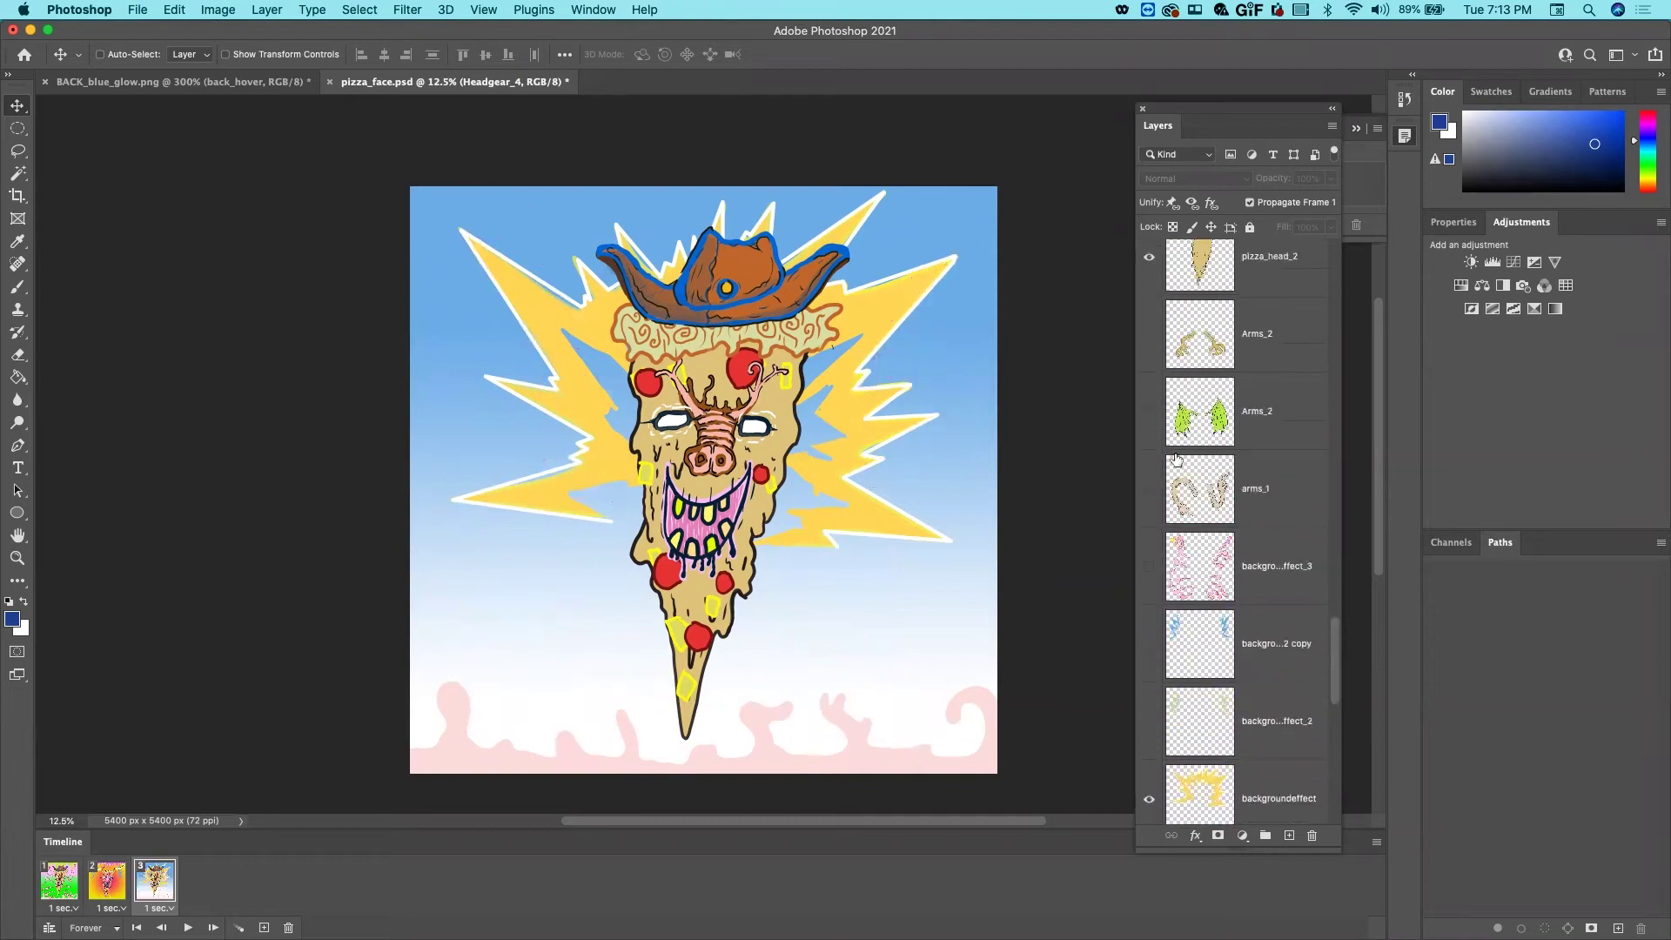
# In the third frame, show the arms_1 layer and replace the pizza_head_2 face with the pink pizza head 2 copy layer
pyautogui.click(1149, 490)
pyautogui.scroll(4, 1176, 431)
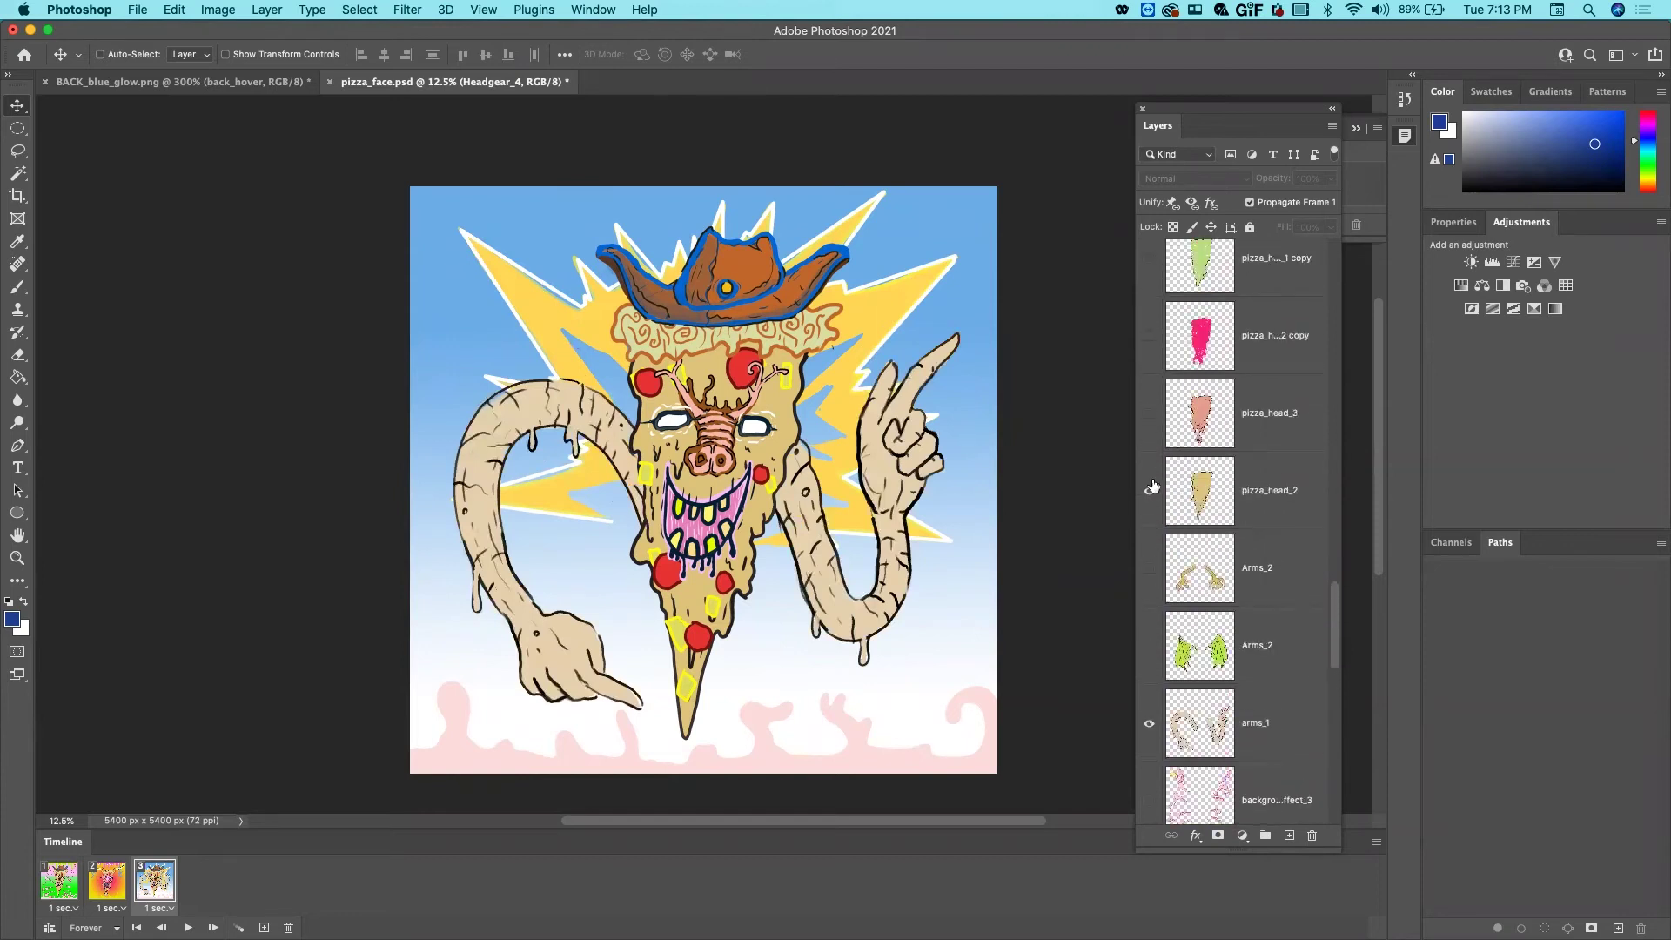
pyautogui.click(1149, 490)
pyautogui.click(1149, 336)
pyautogui.scroll(6, 1205, 383)
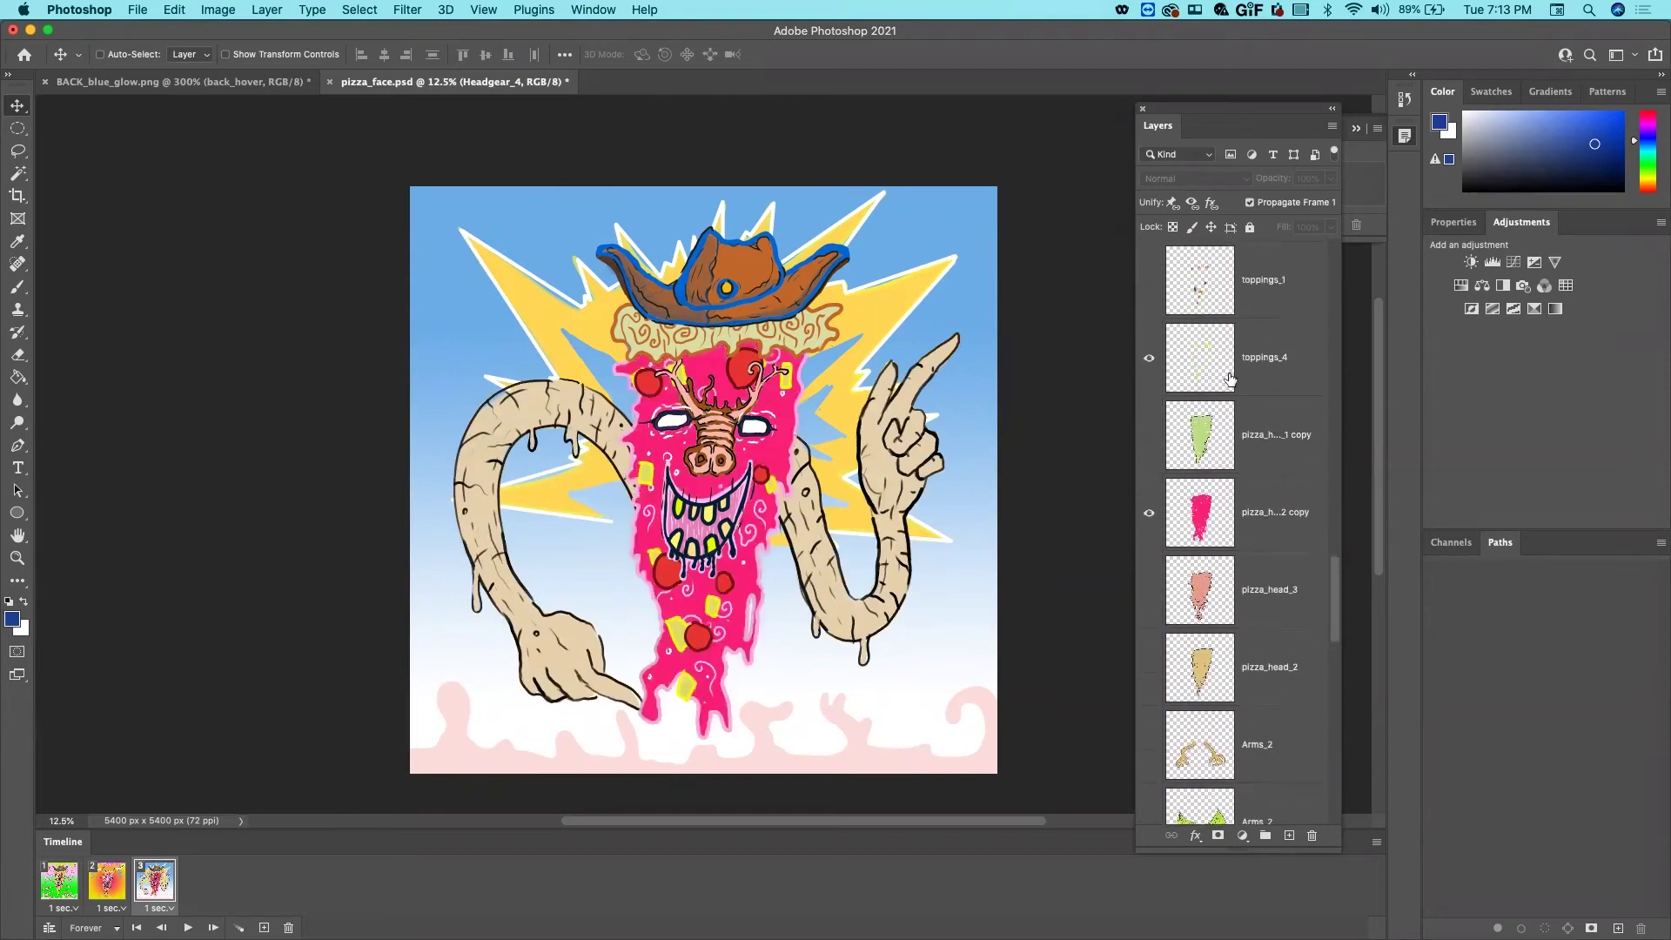
# Replace the third frame's pig-snout nose2 copy with the yellow nose_4 layer, trying nose_1 along the way
pyautogui.scroll(6, 1157, 435)
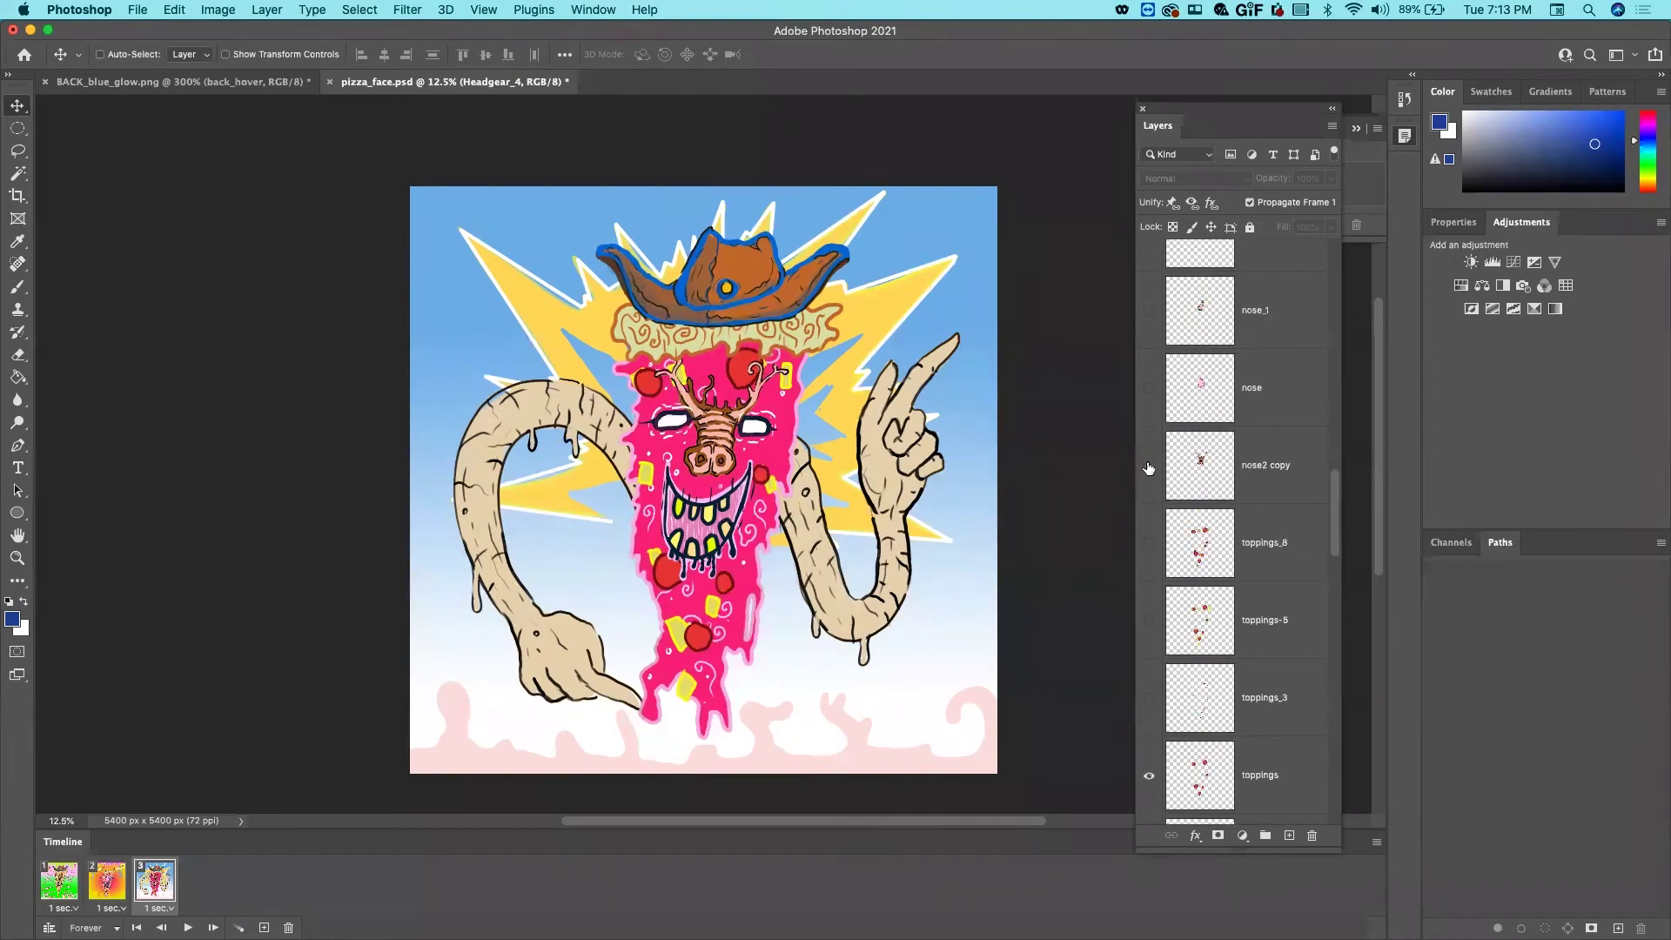
pyautogui.click(1149, 468)
pyautogui.scroll(1, 1149, 461)
pyautogui.click(1148, 357)
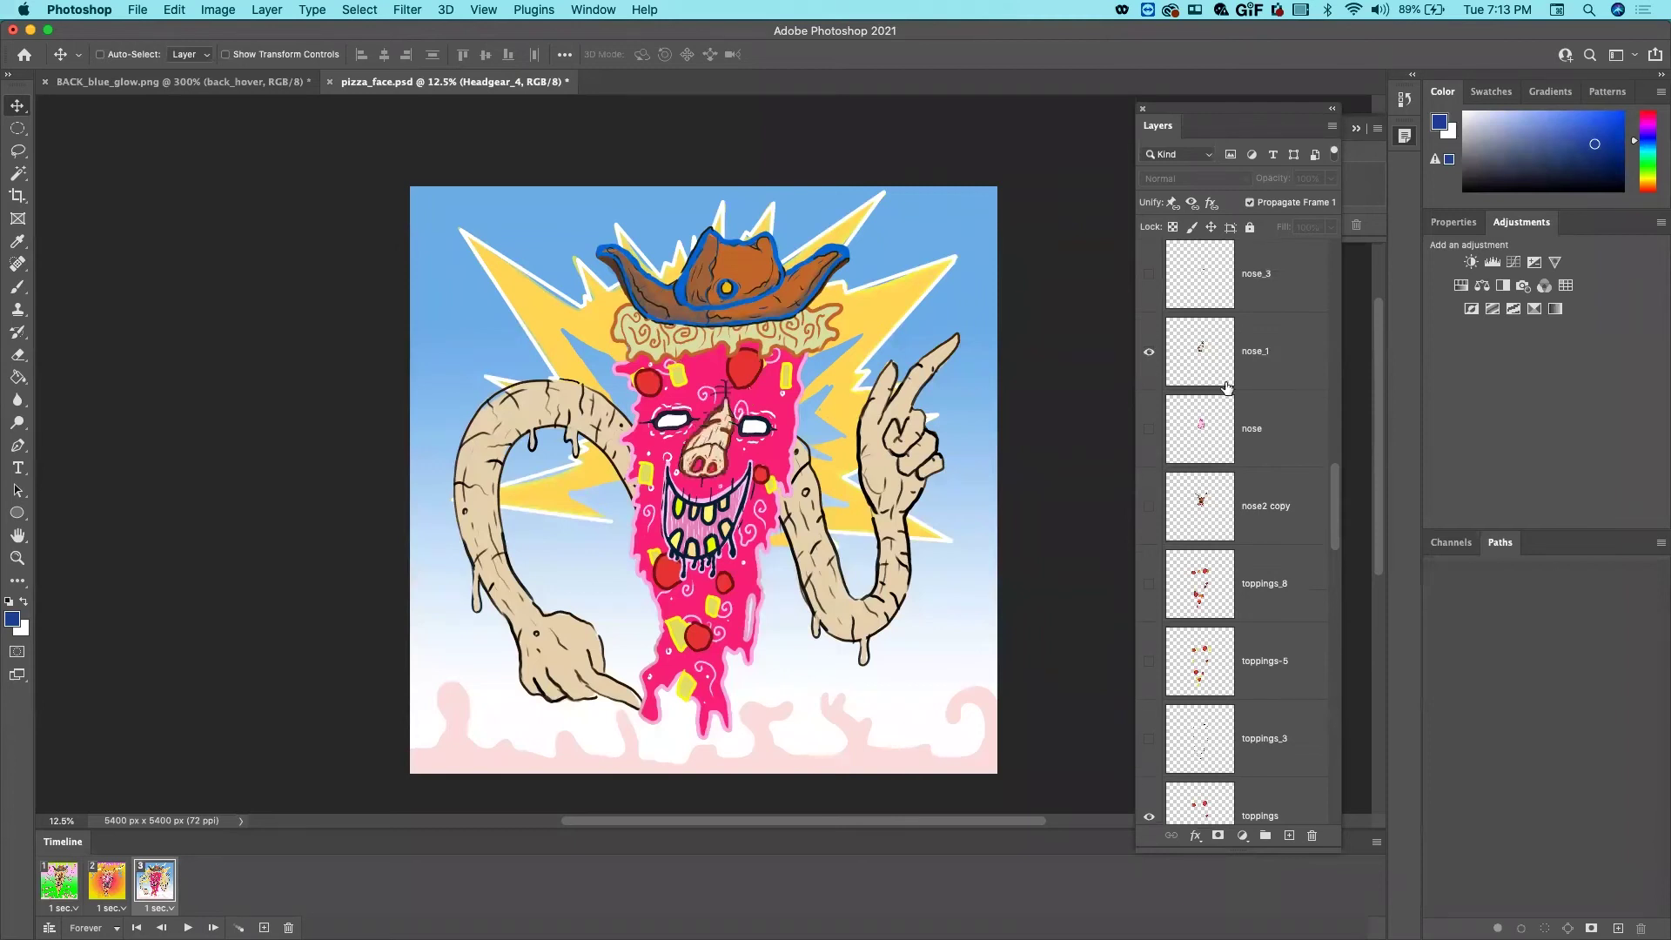
pyautogui.scroll(3, 1226, 387)
pyautogui.click(1148, 529)
pyautogui.click(1148, 375)
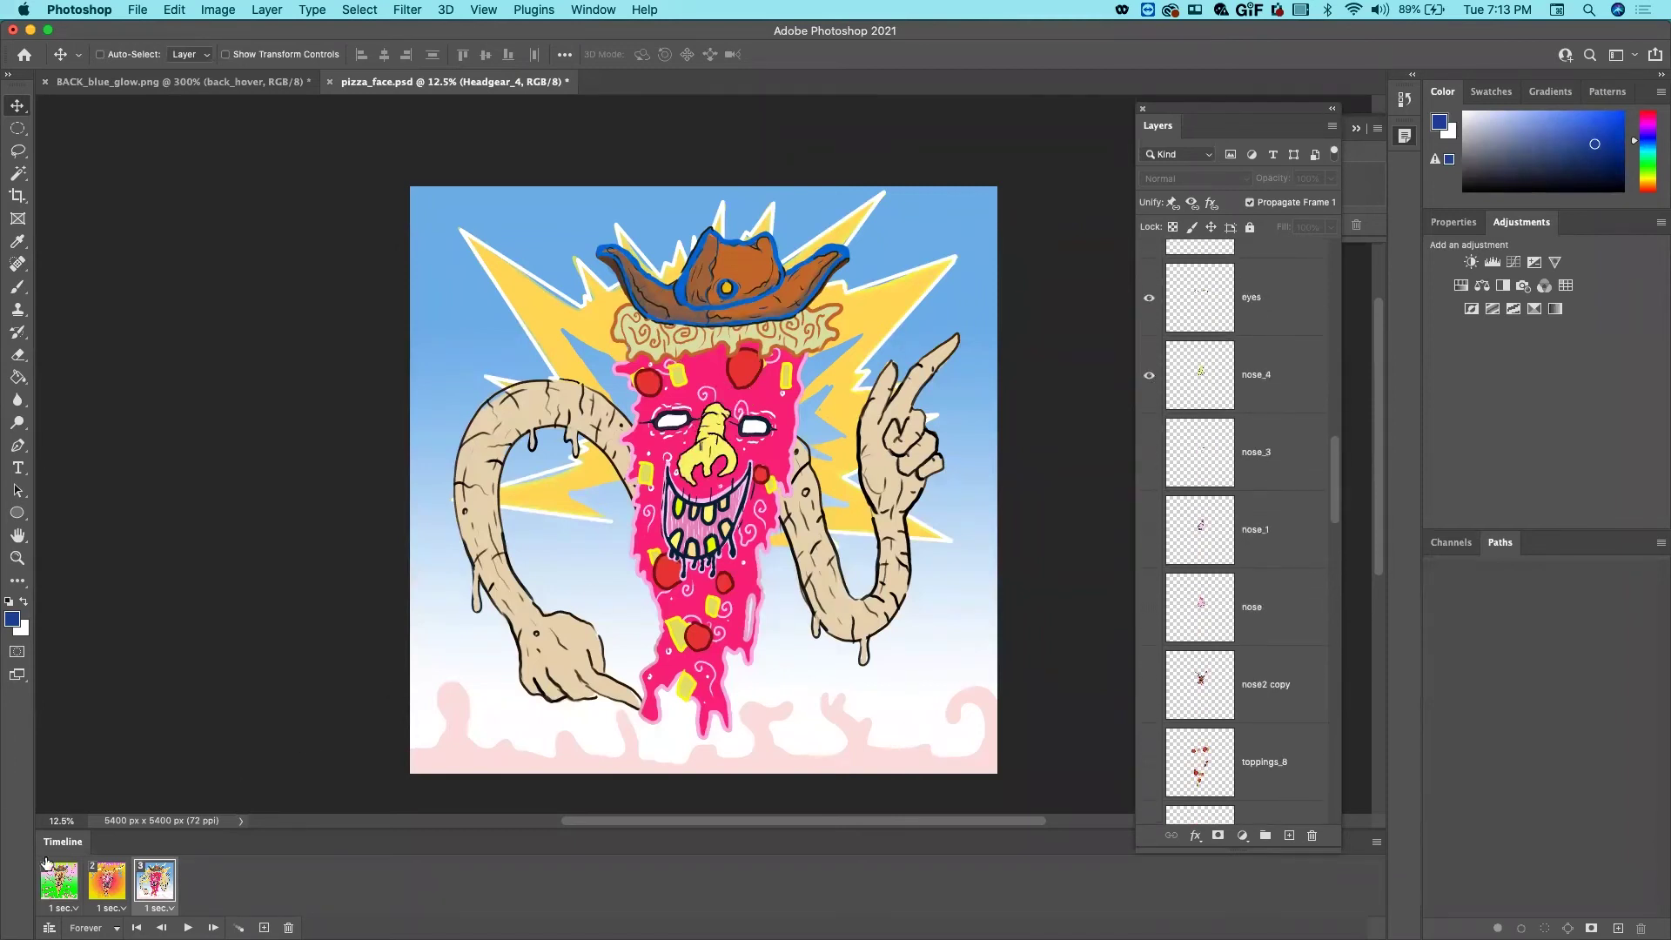
# Review the first and second frames for comparison and return to the third frame
pyautogui.click(59, 885)
pyautogui.click(105, 885)
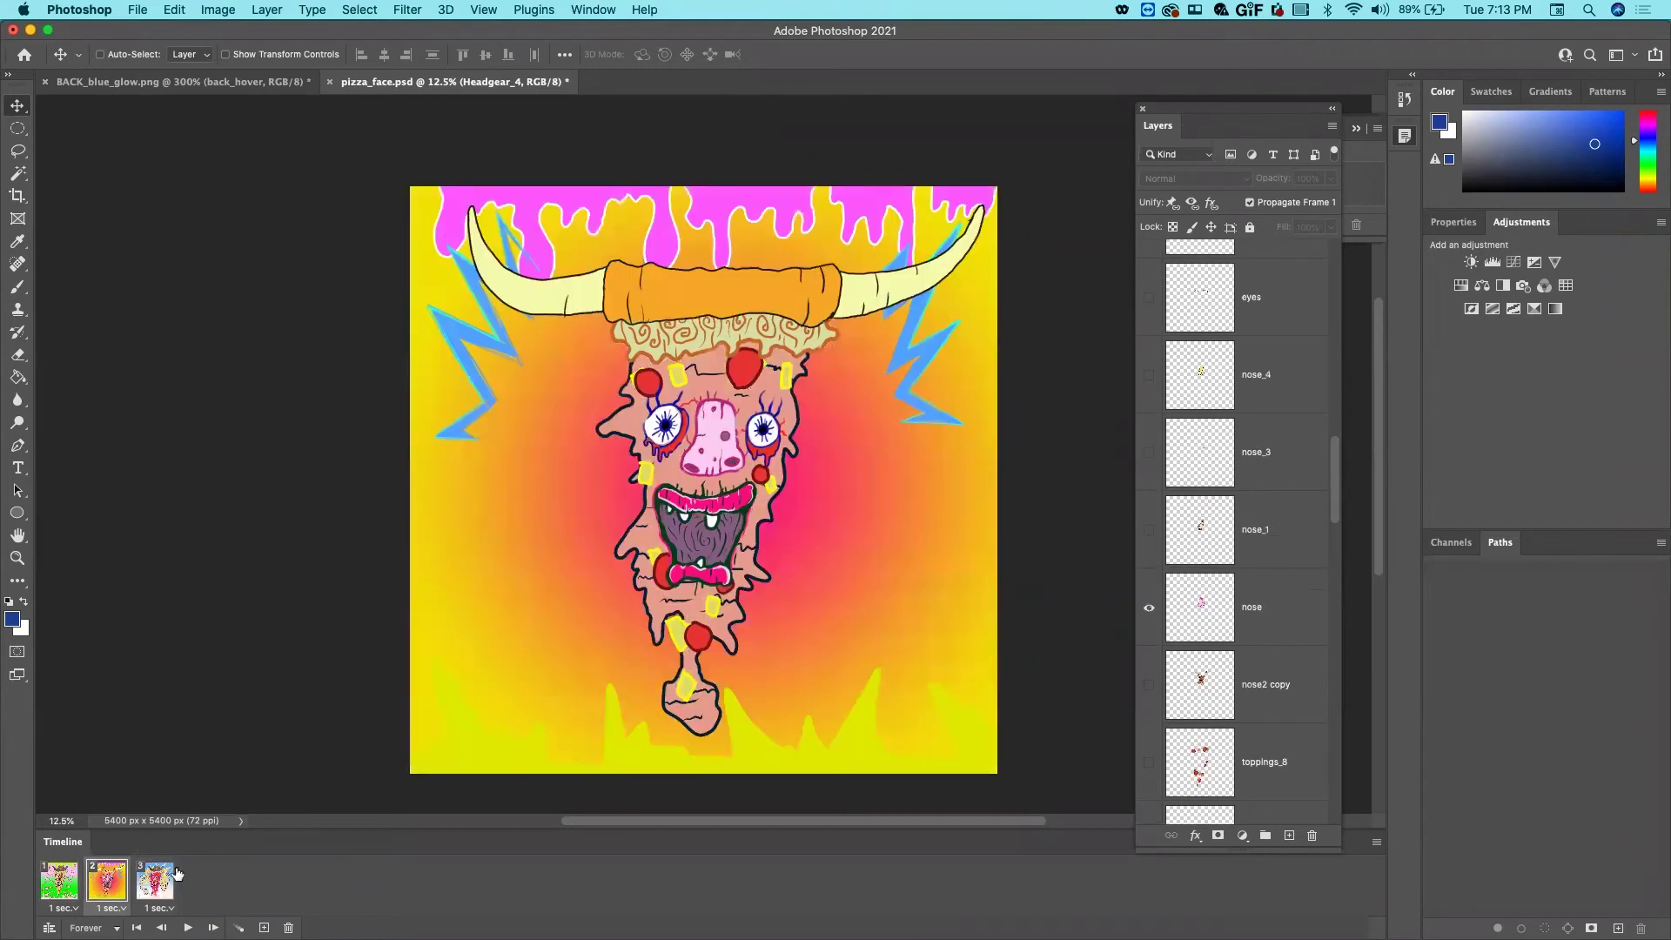
pyautogui.click(156, 881)
# In the third frame, show the blue goggles layer eyes_5 and hide the plain white eyes layer
pyautogui.scroll(6, 1155, 453)
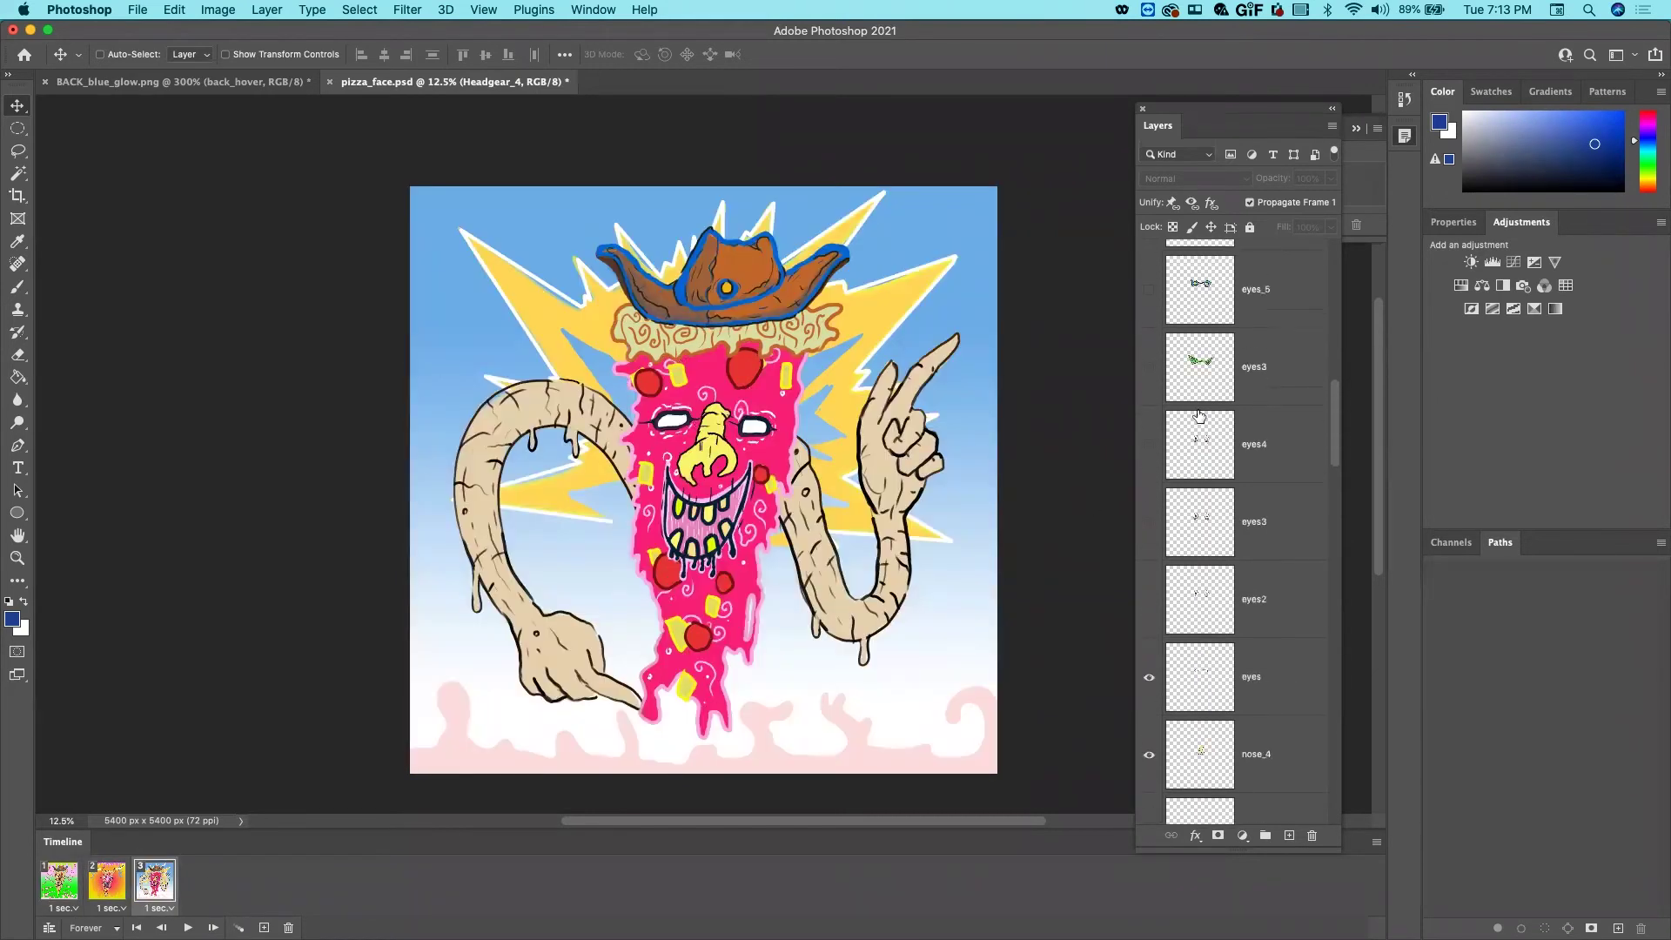
pyautogui.click(1149, 408)
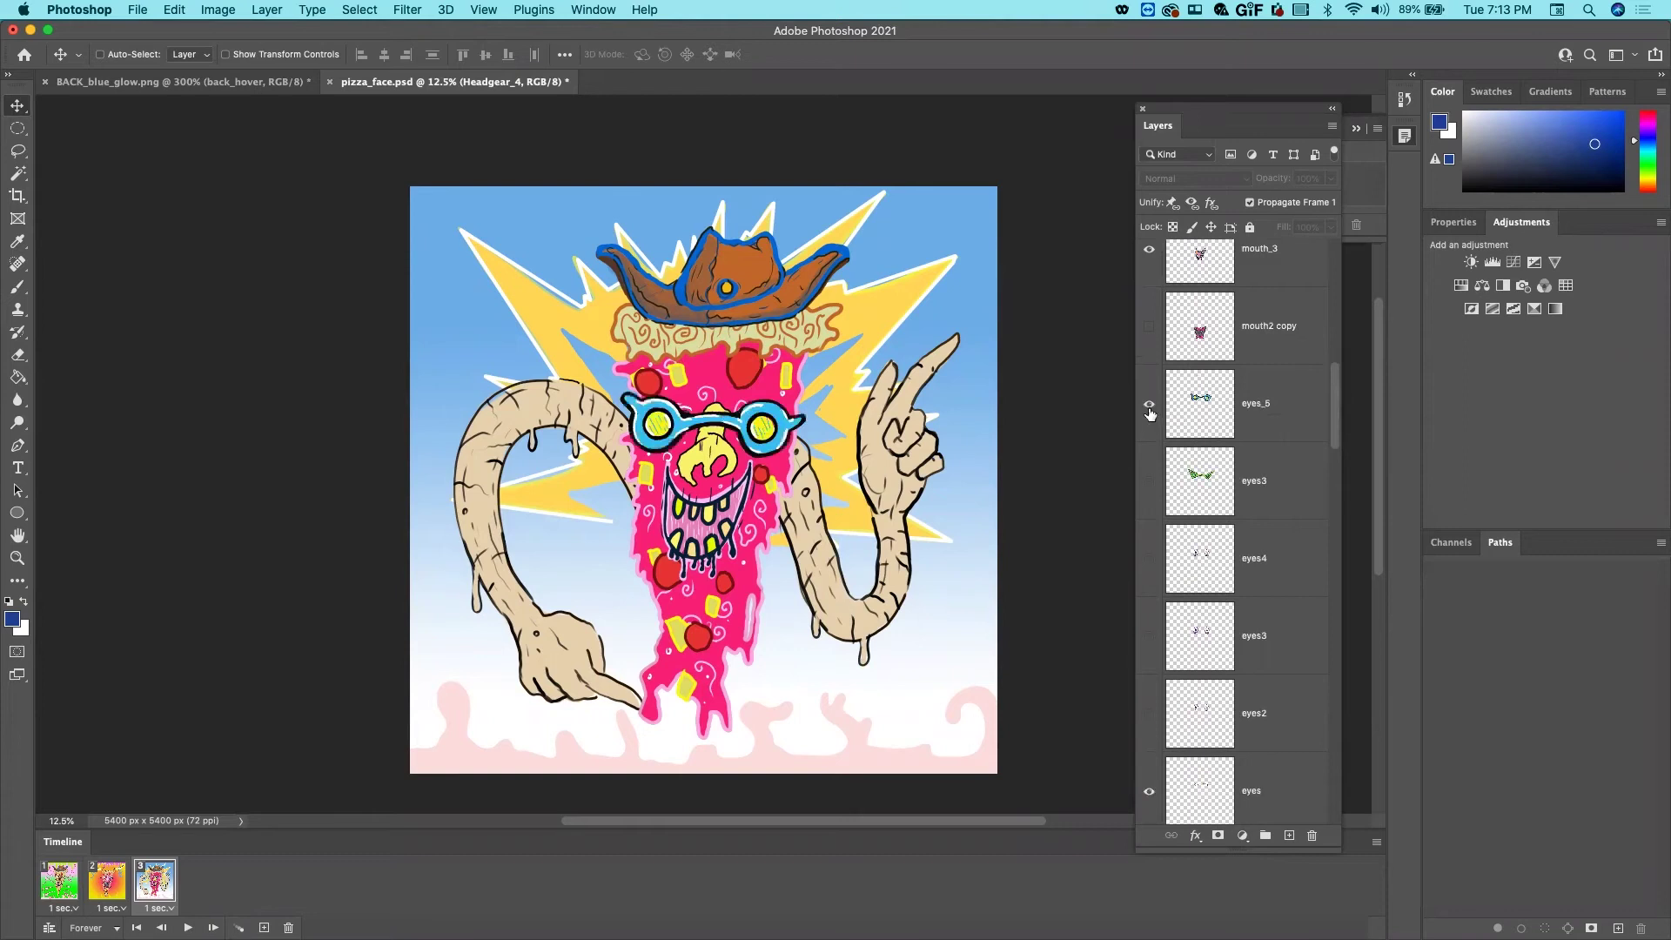
pyautogui.scroll(-3, 1194, 522)
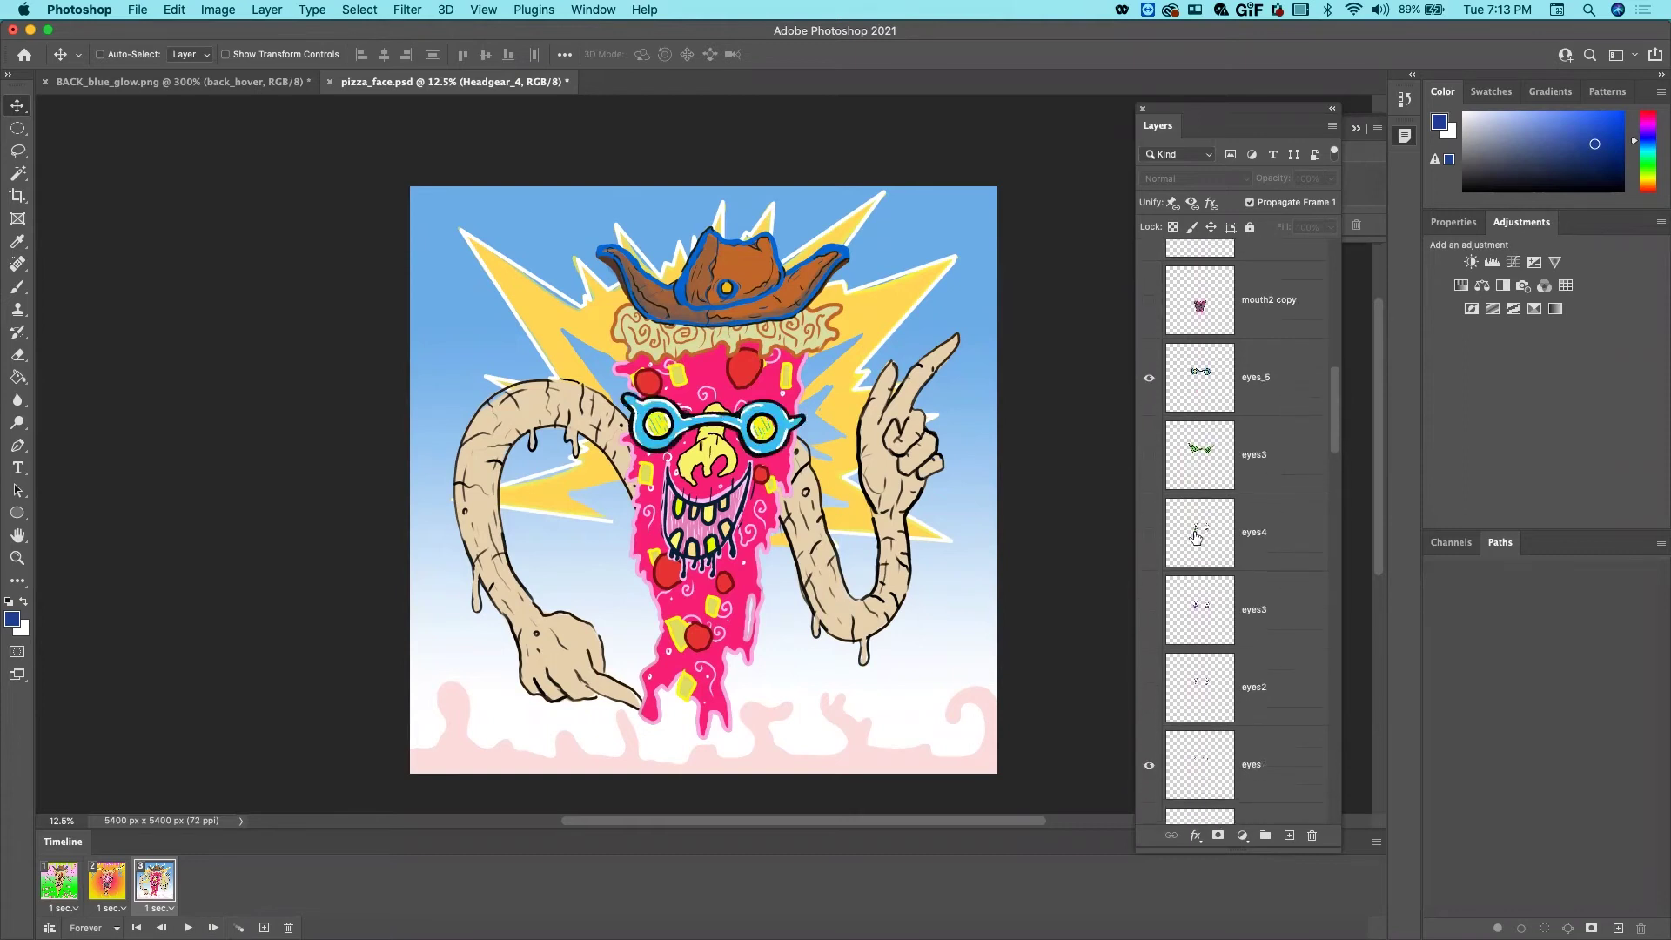
pyautogui.scroll(-1, 1194, 540)
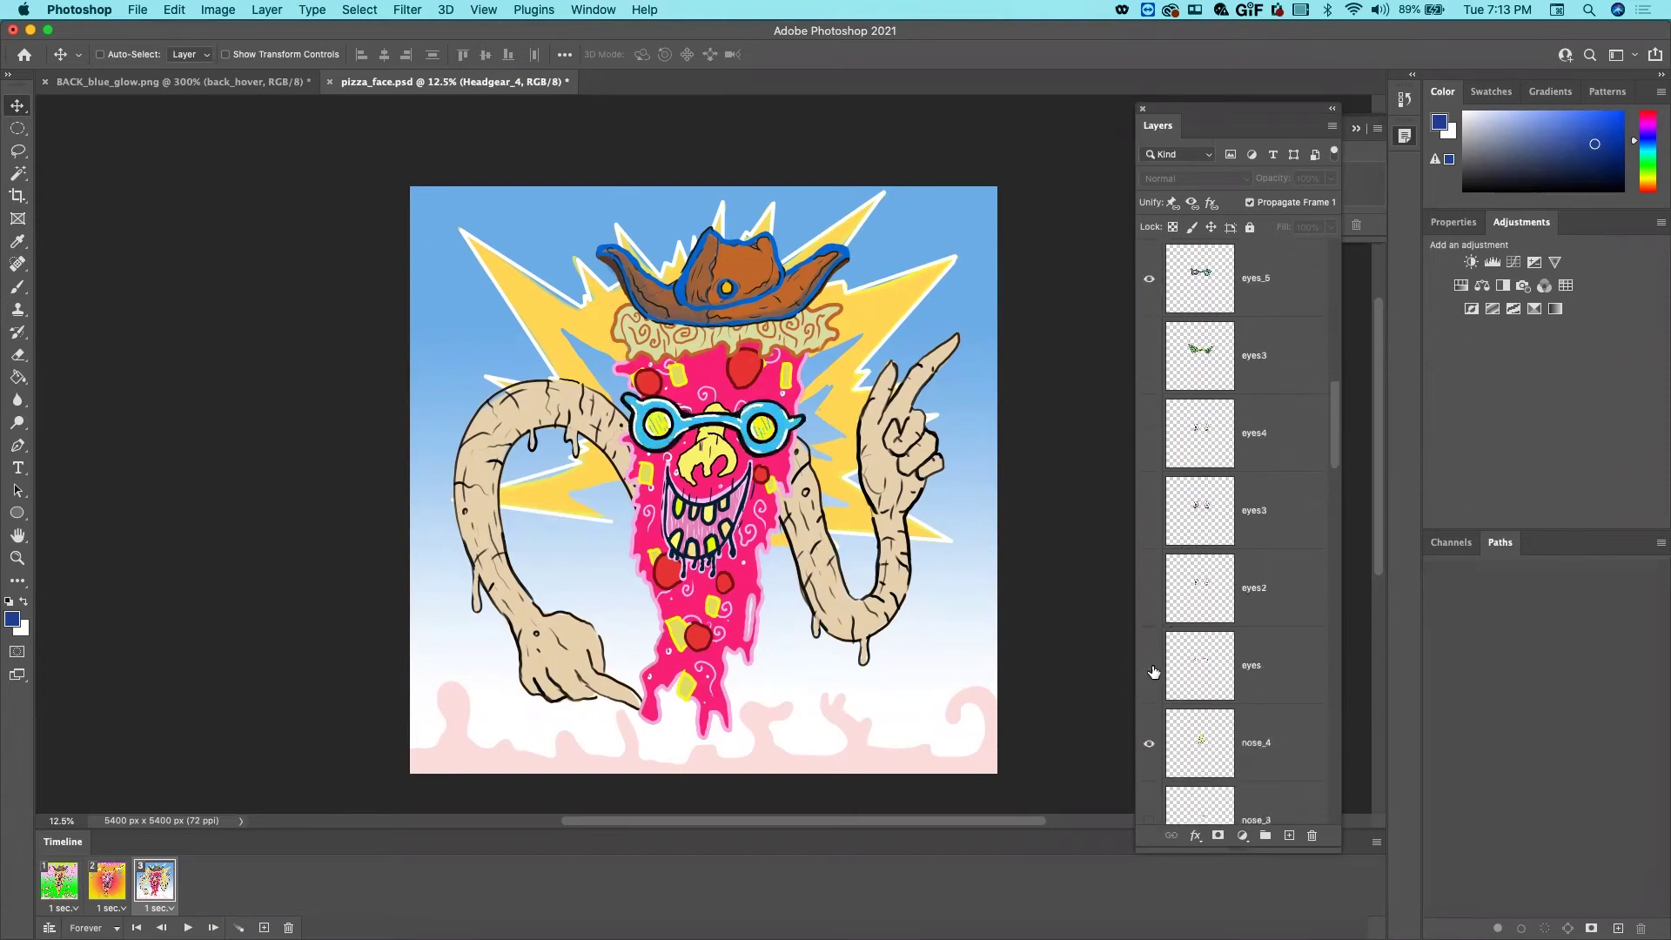
# Swap the third frame's headgear_2 cowboy hat for the Headgear_4 headphones and preview the animation
pyautogui.scroll(9, 1156, 452)
pyautogui.scroll(15, 1150, 435)
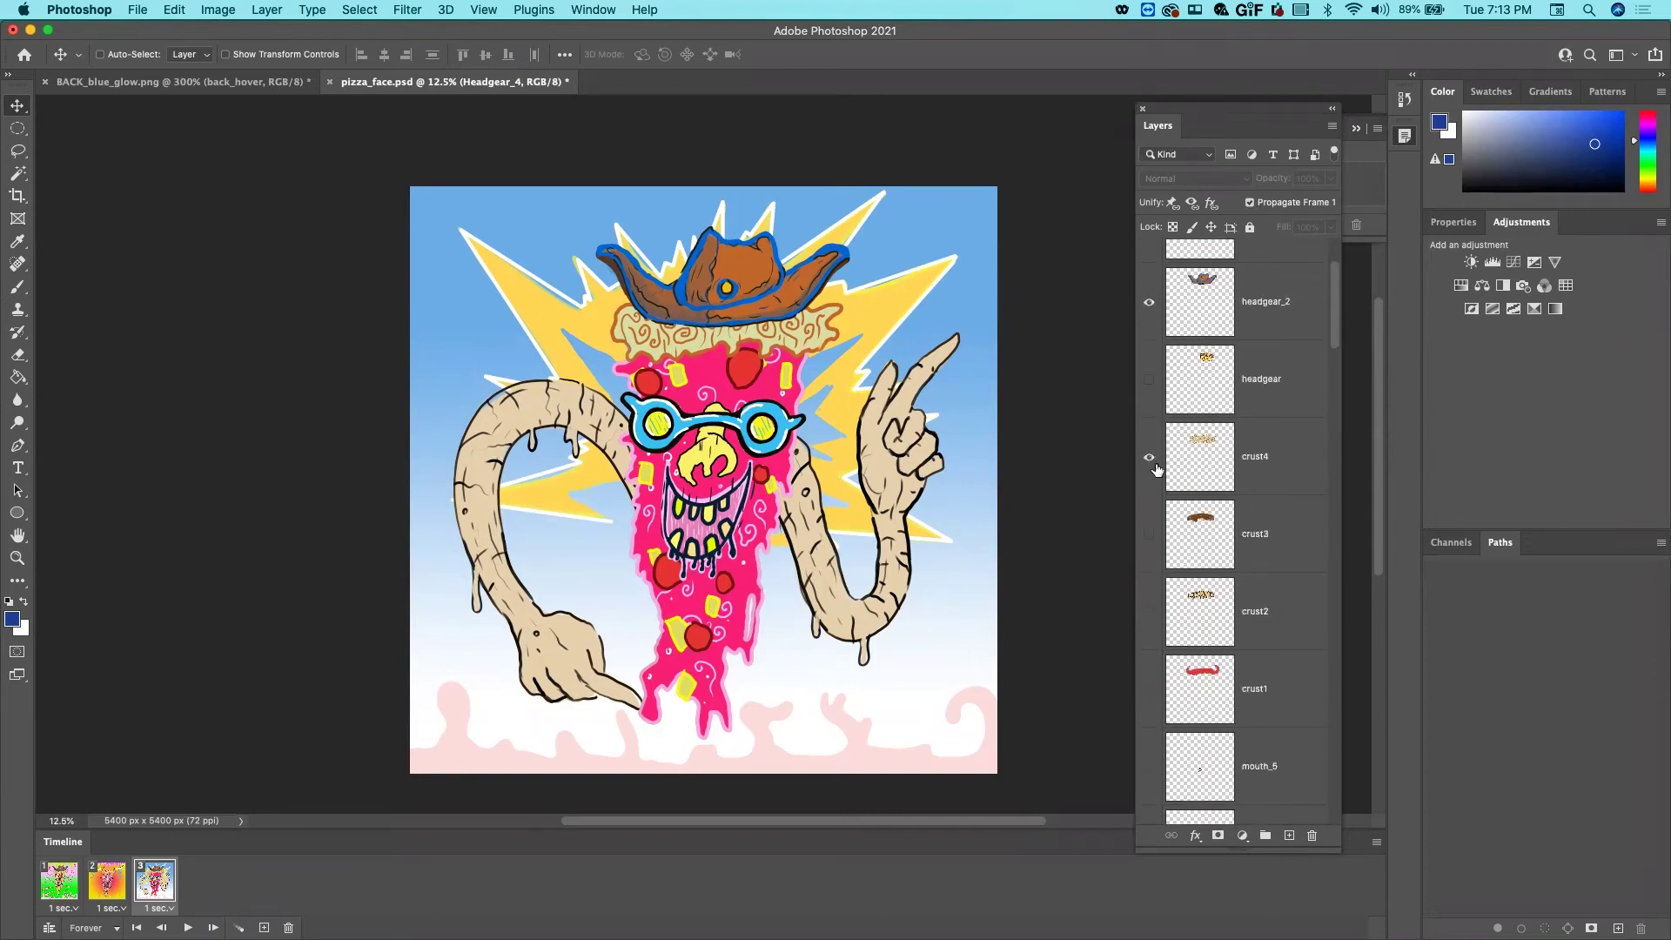
pyautogui.scroll(1, 1150, 444)
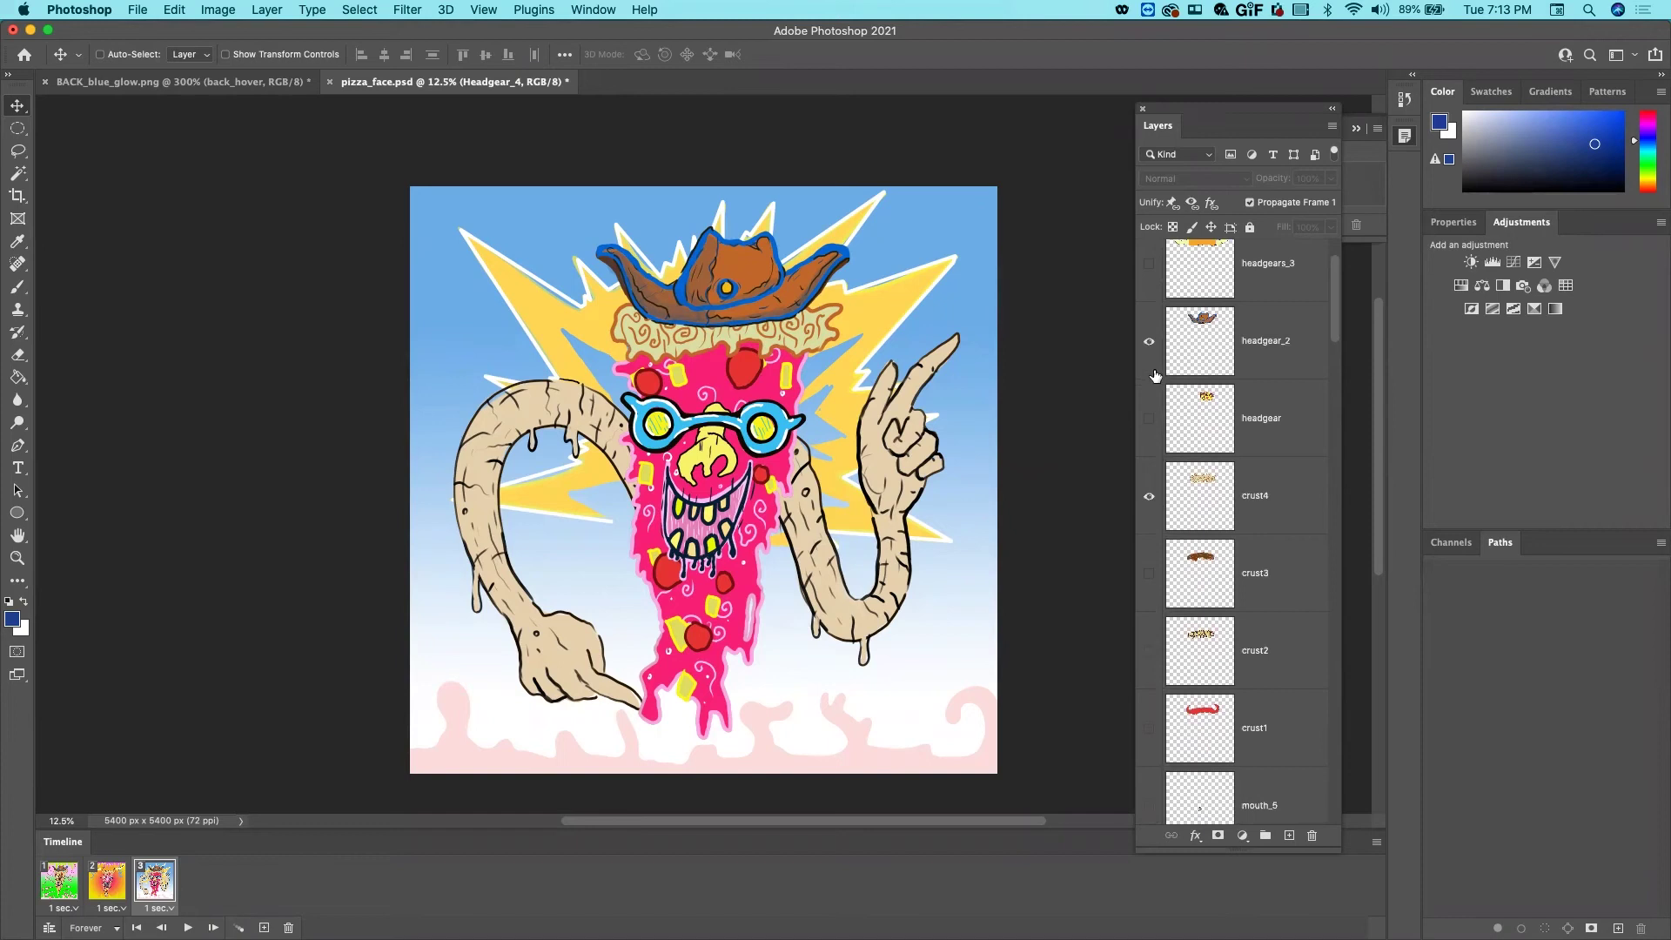
pyautogui.scroll(3, 1155, 375)
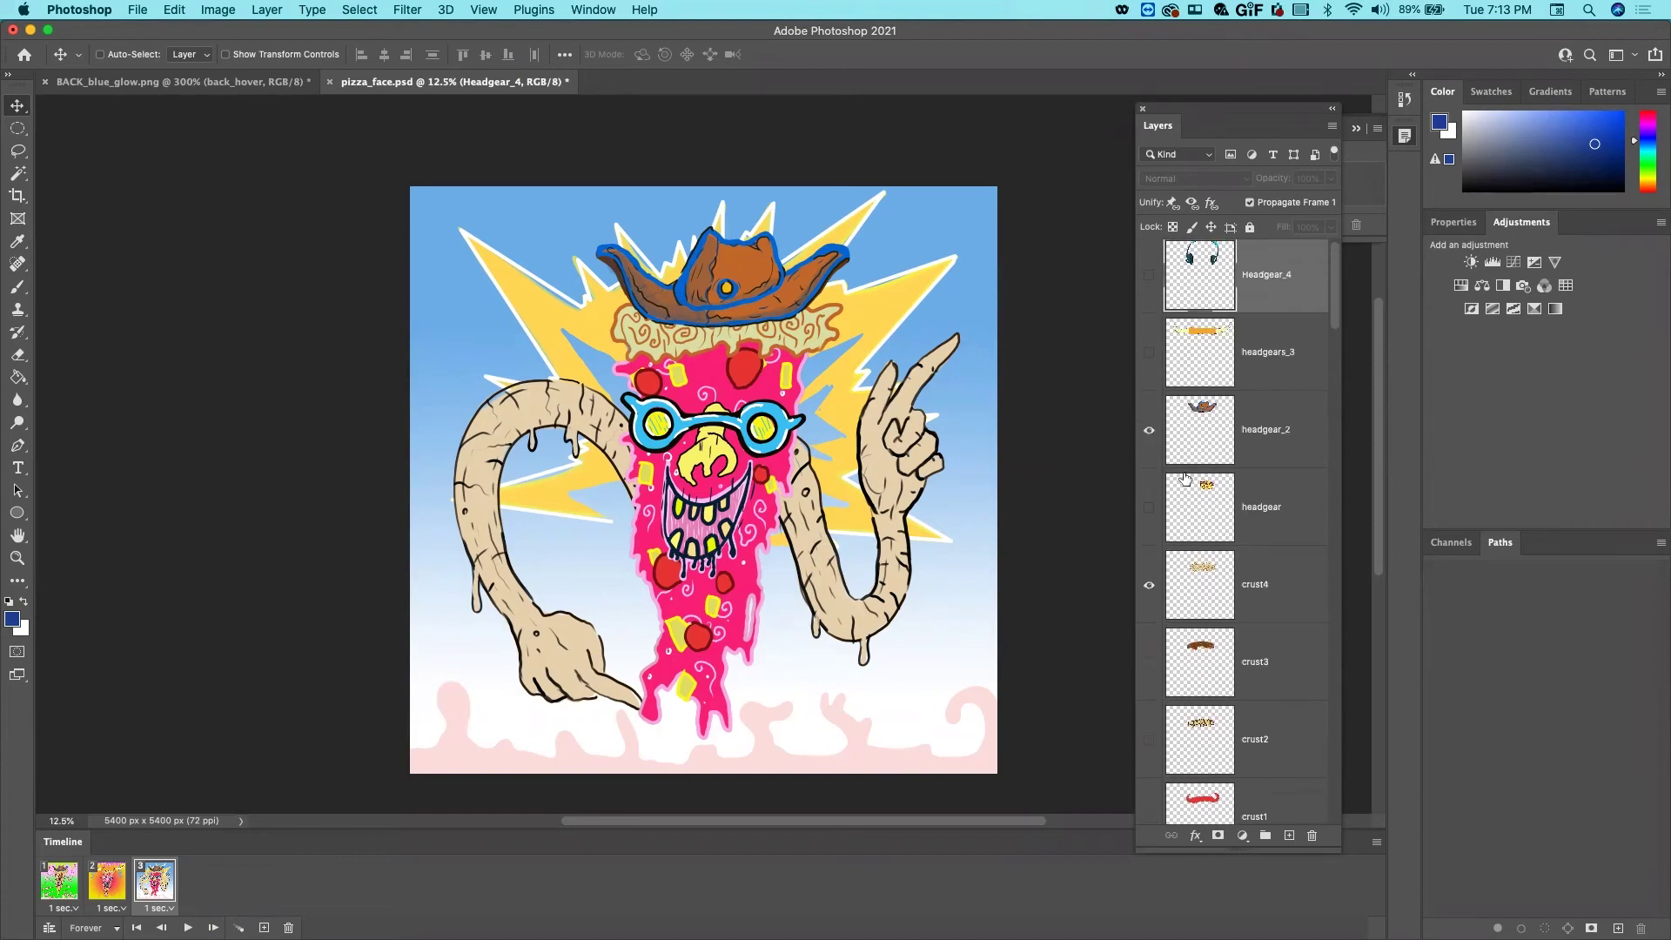
pyautogui.click(1149, 434)
pyautogui.click(1149, 277)
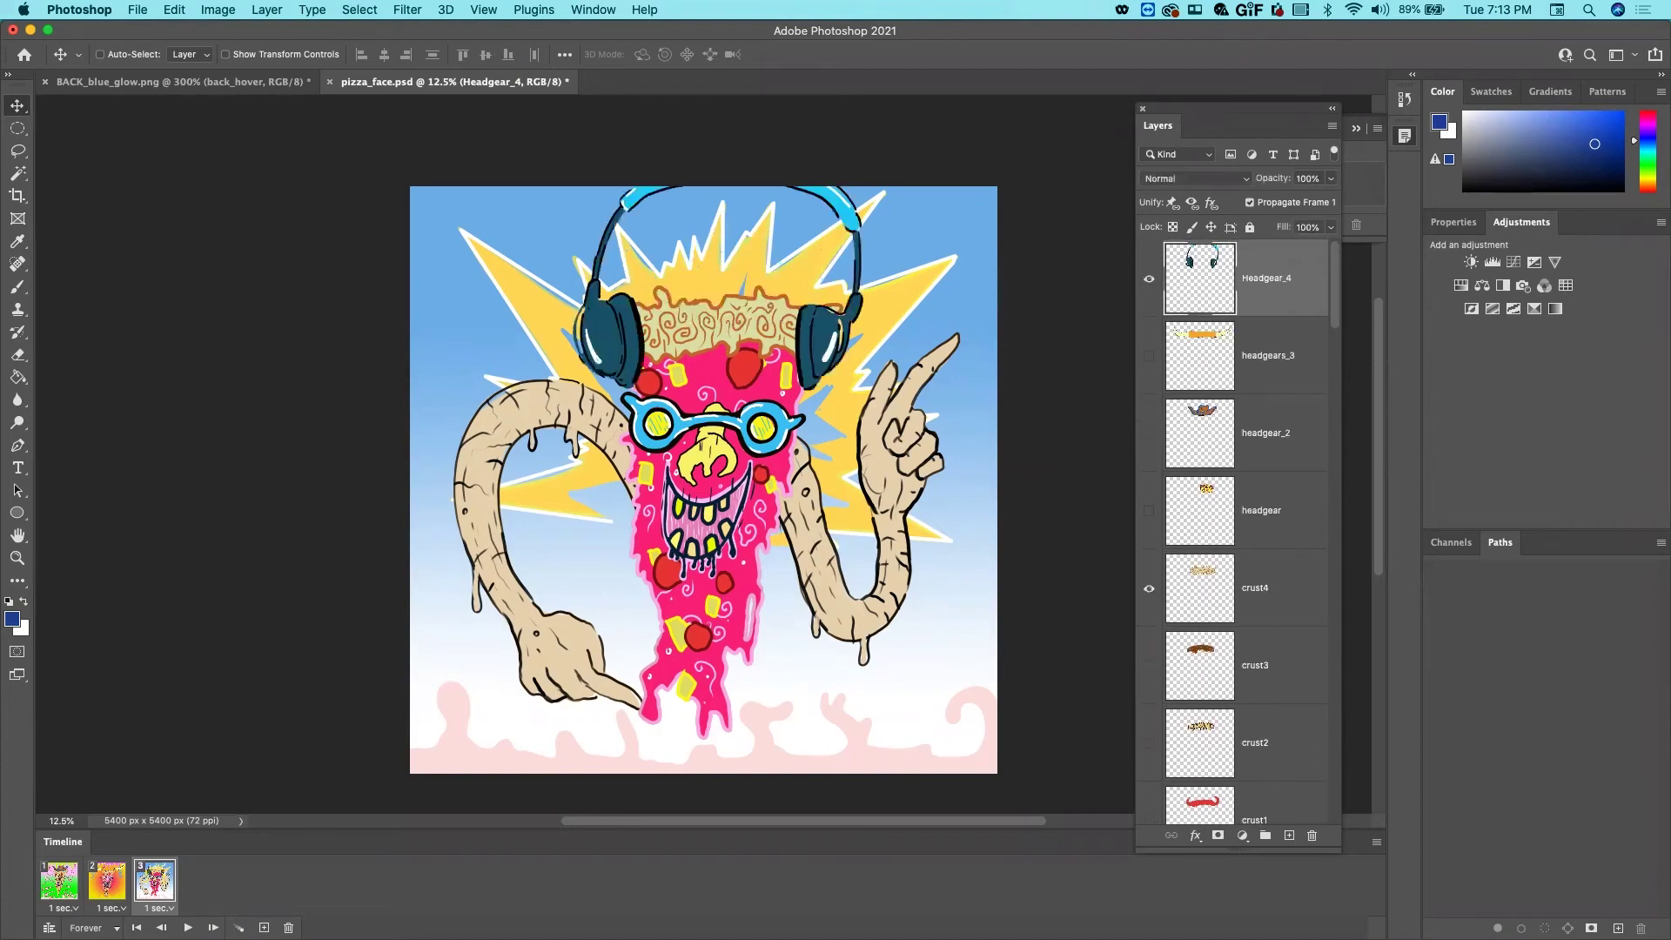
pyautogui.click(187, 928)
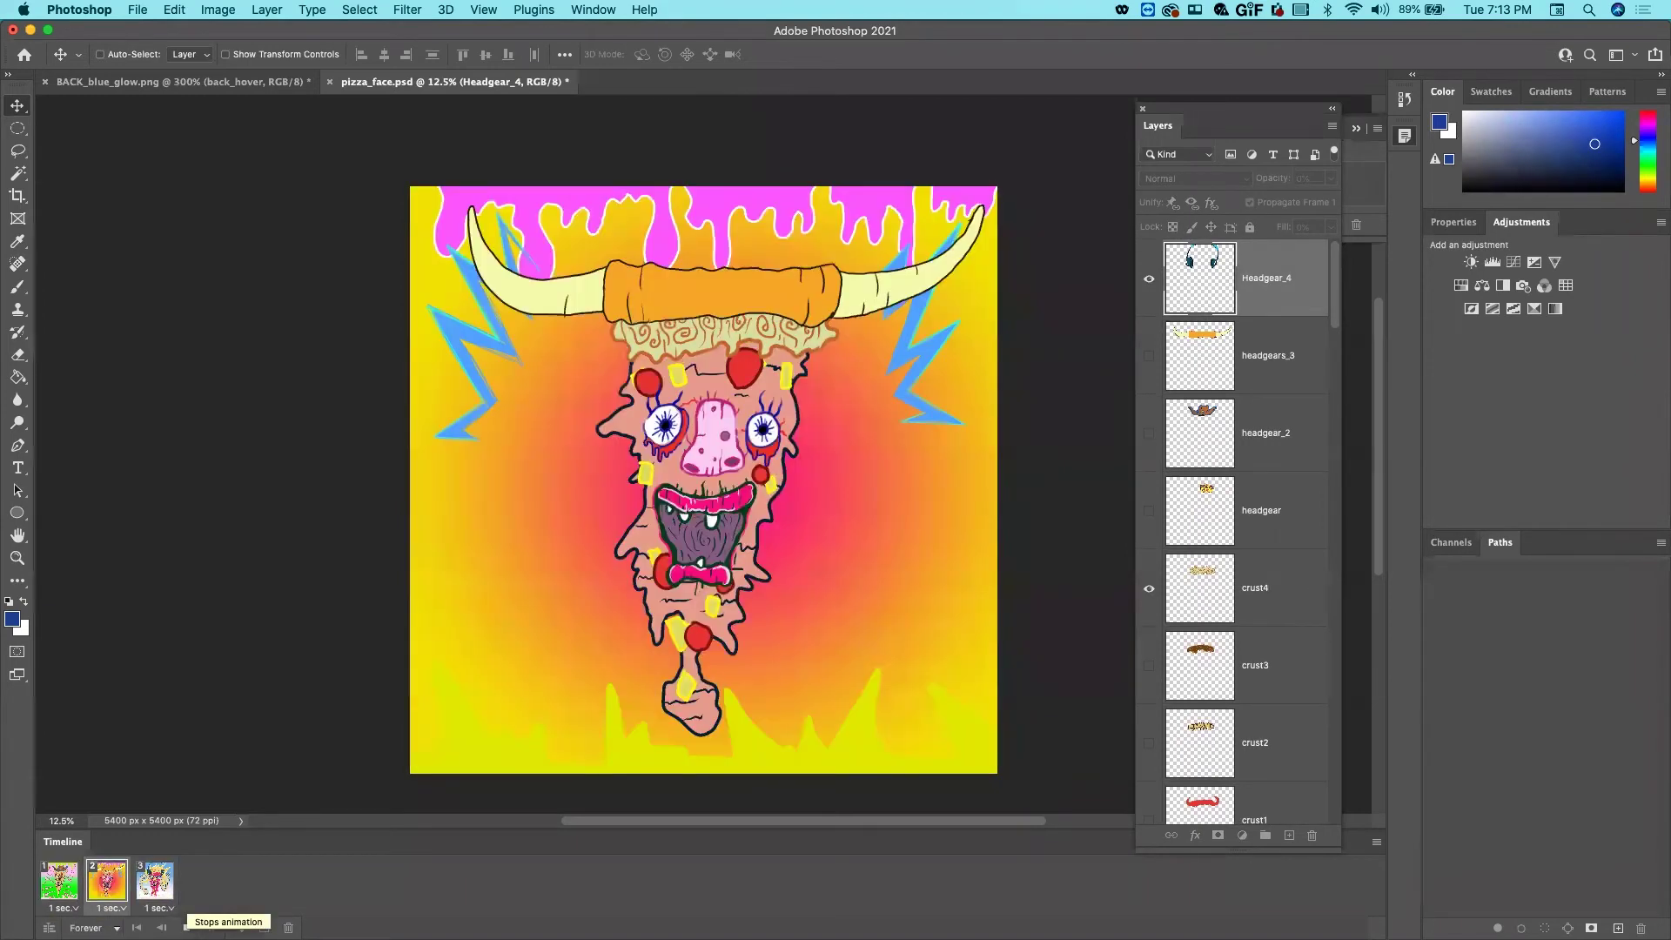
pyautogui.click(187, 928)
# Set the delay of all three frames to 0.5 seconds and play the animation to check the timing
pyautogui.click(73, 908)
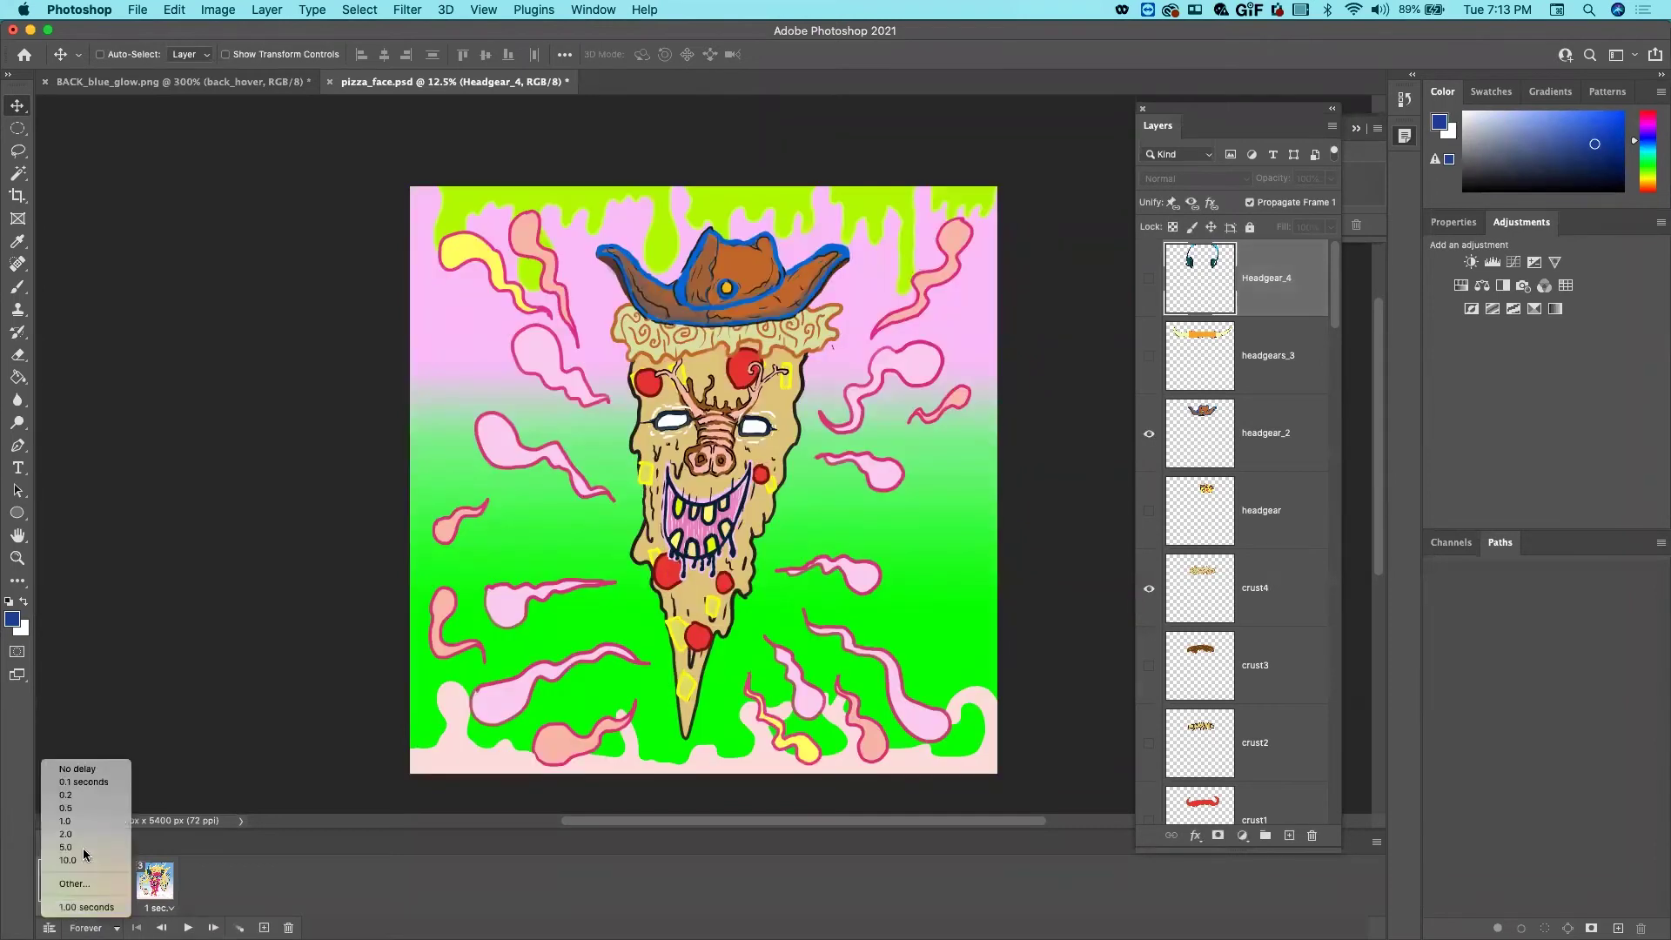
pyautogui.click(65, 808)
pyautogui.click(113, 907)
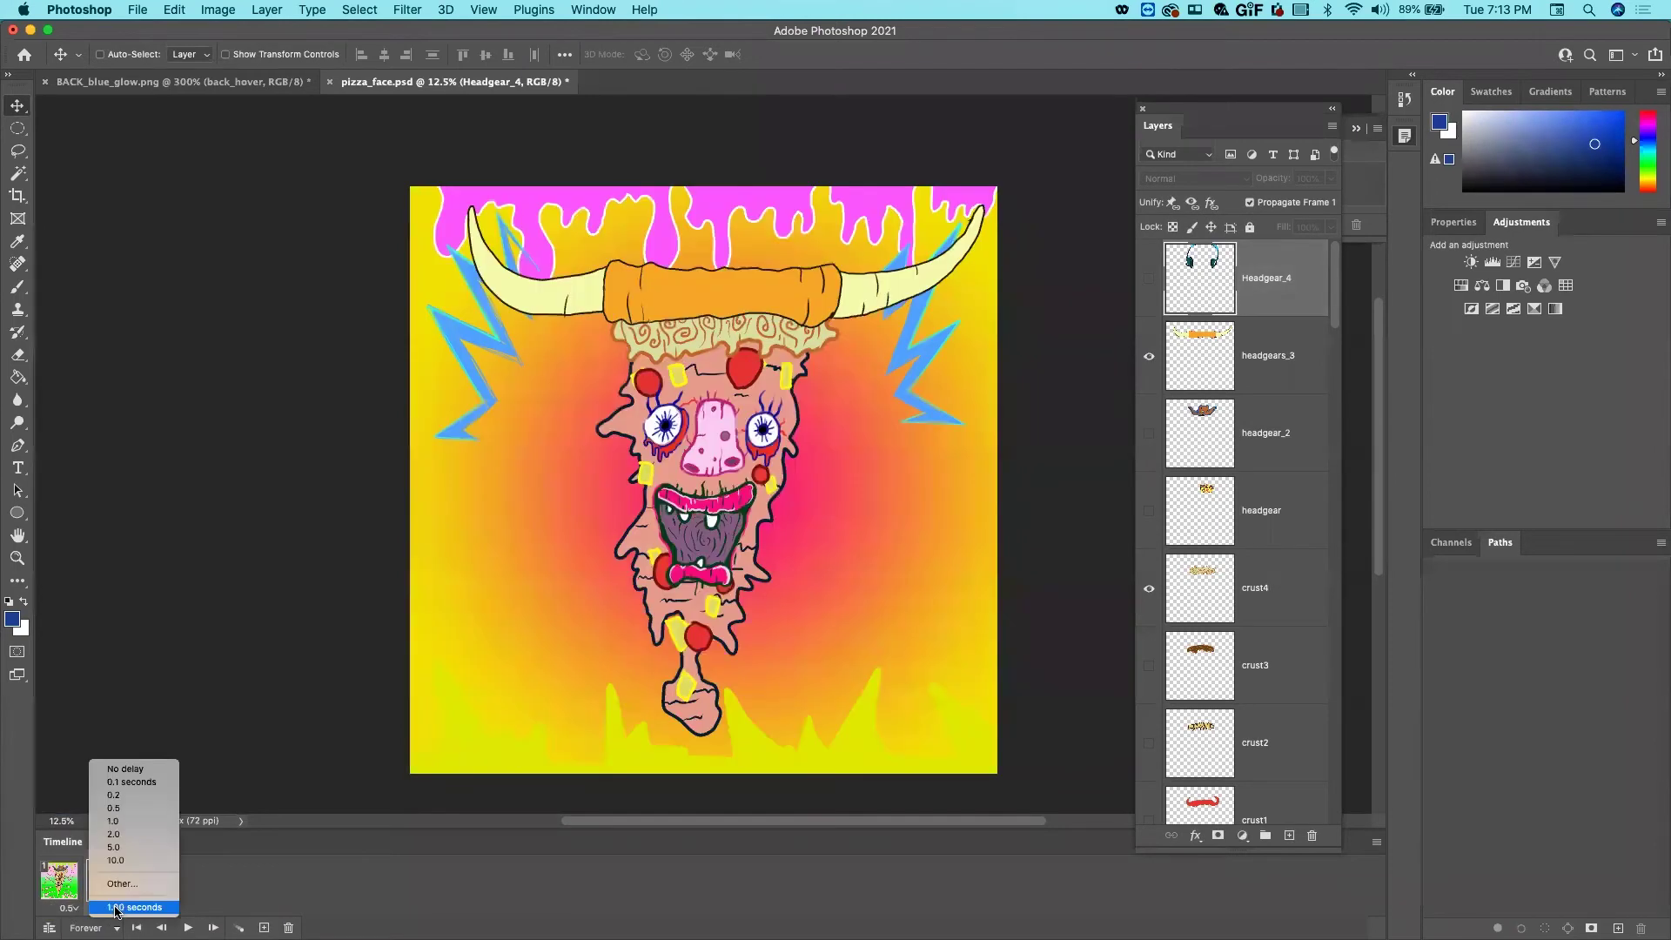
pyautogui.click(130, 808)
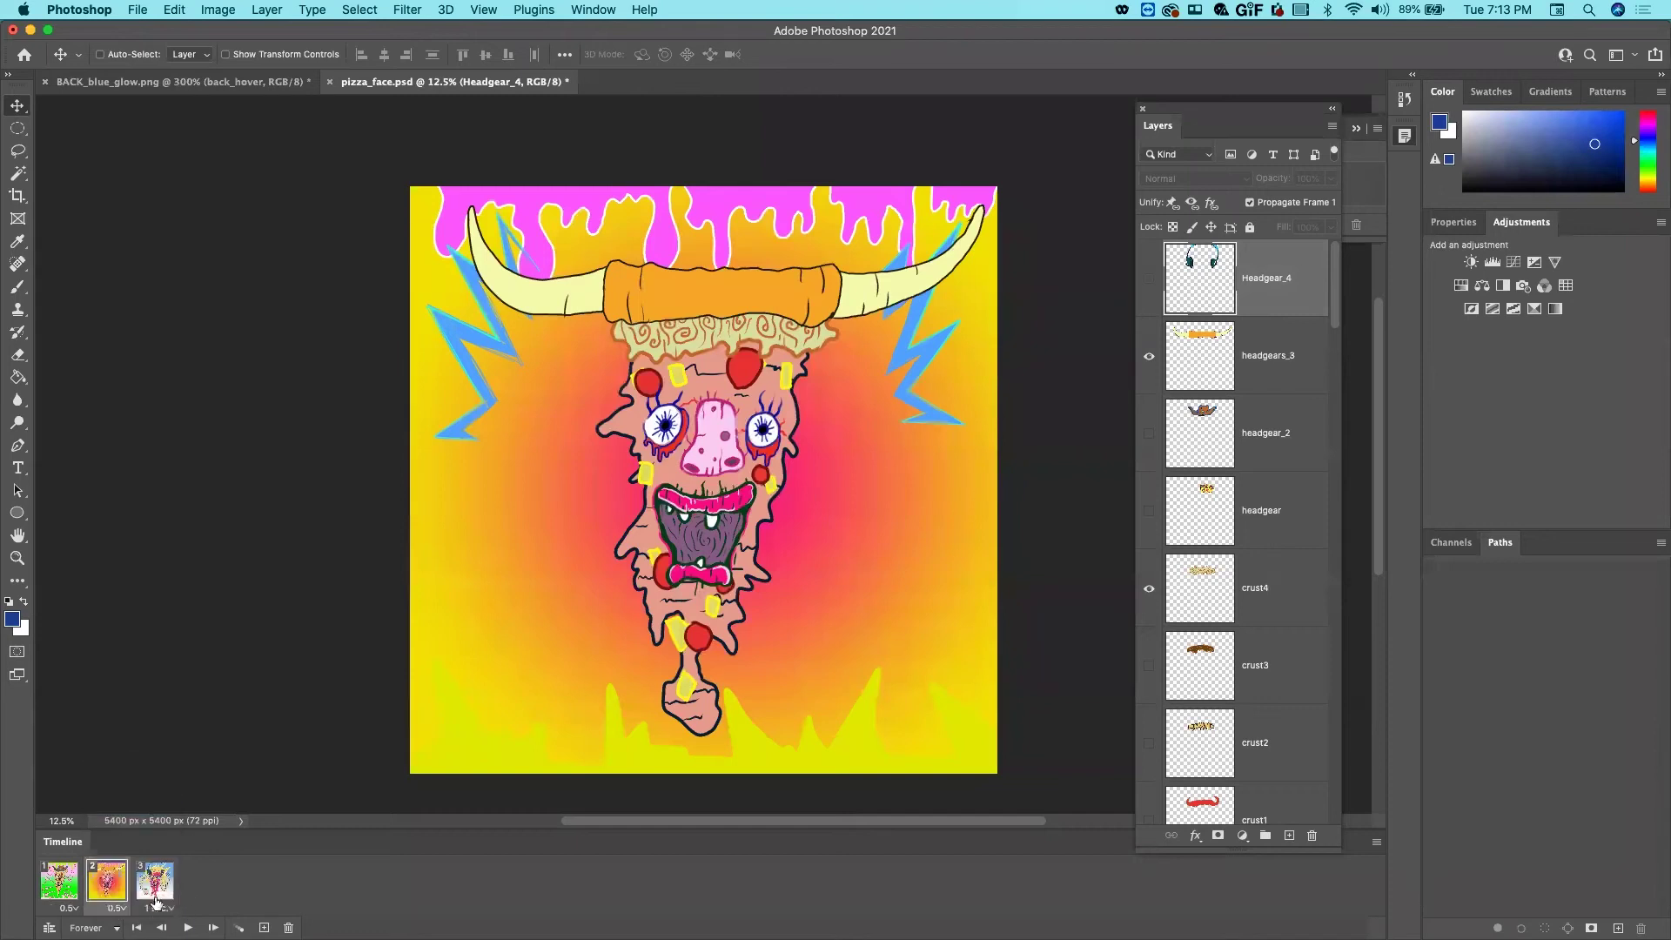
pyautogui.click(159, 908)
pyautogui.click(163, 821)
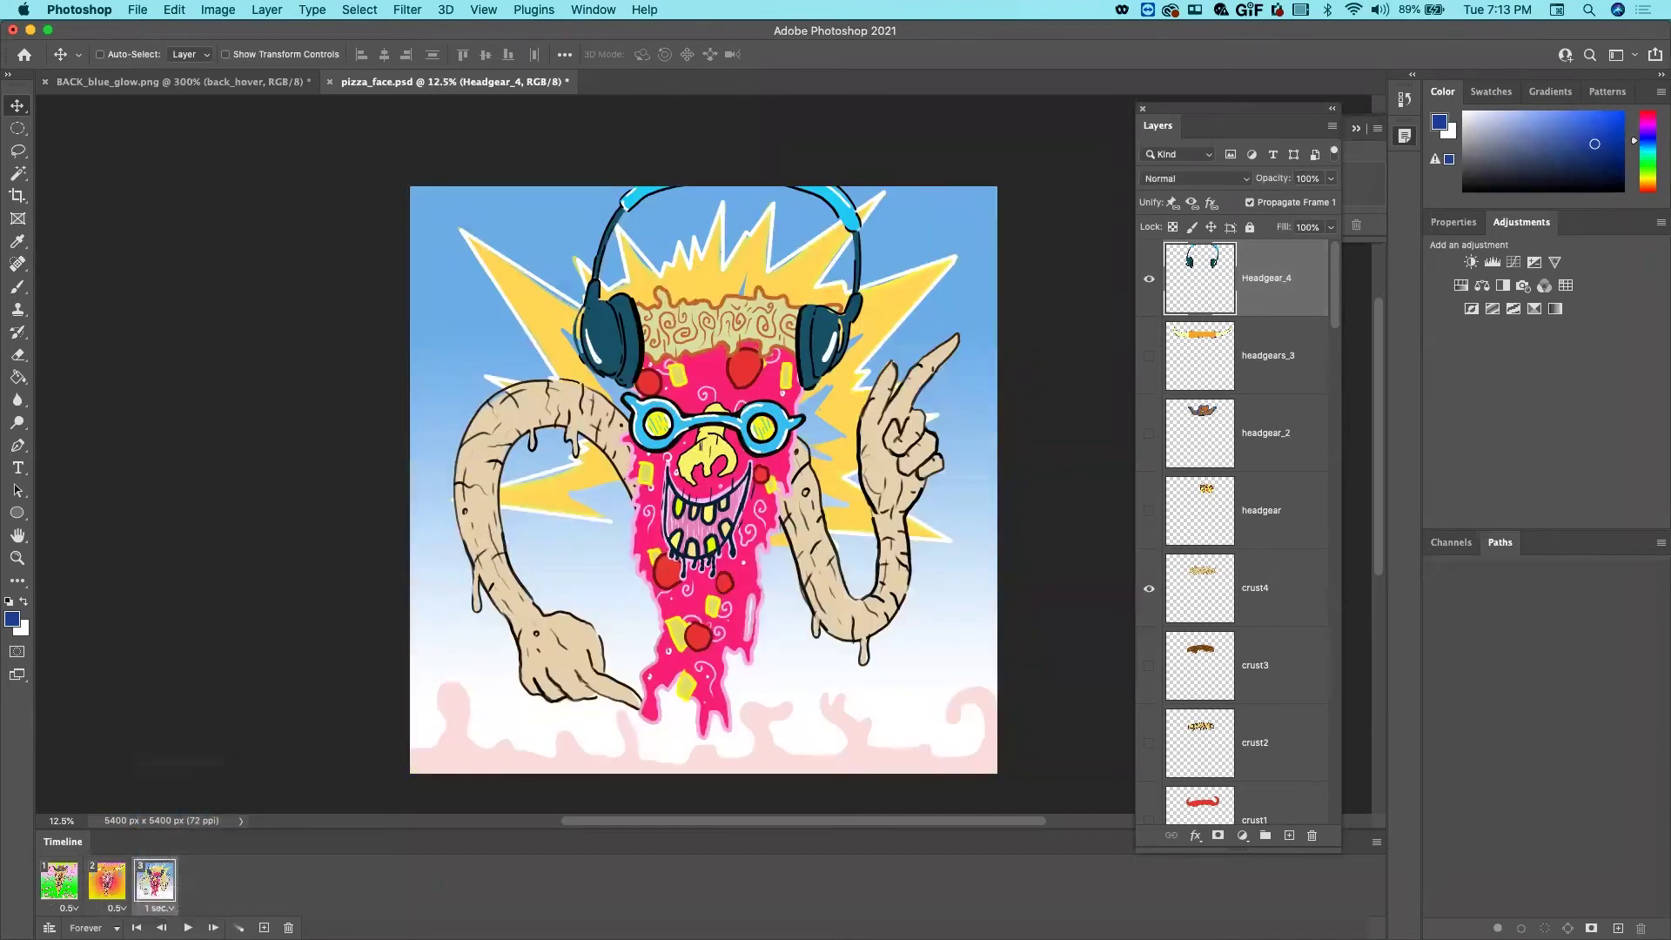
pyautogui.press('space')
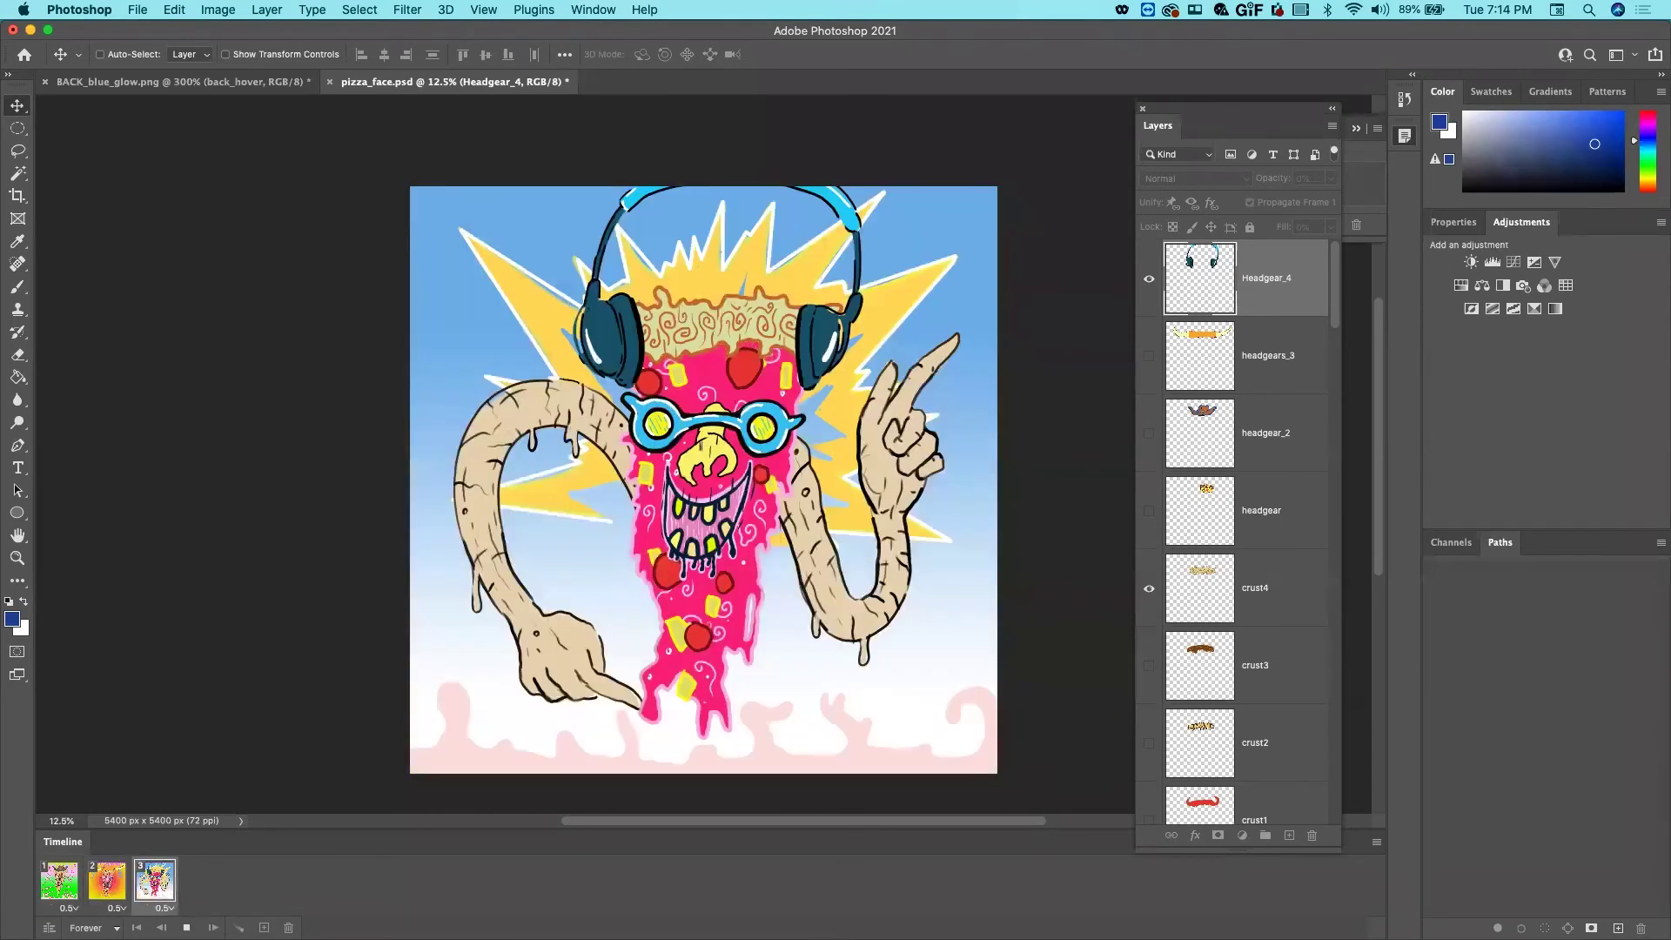
pyautogui.press('space')
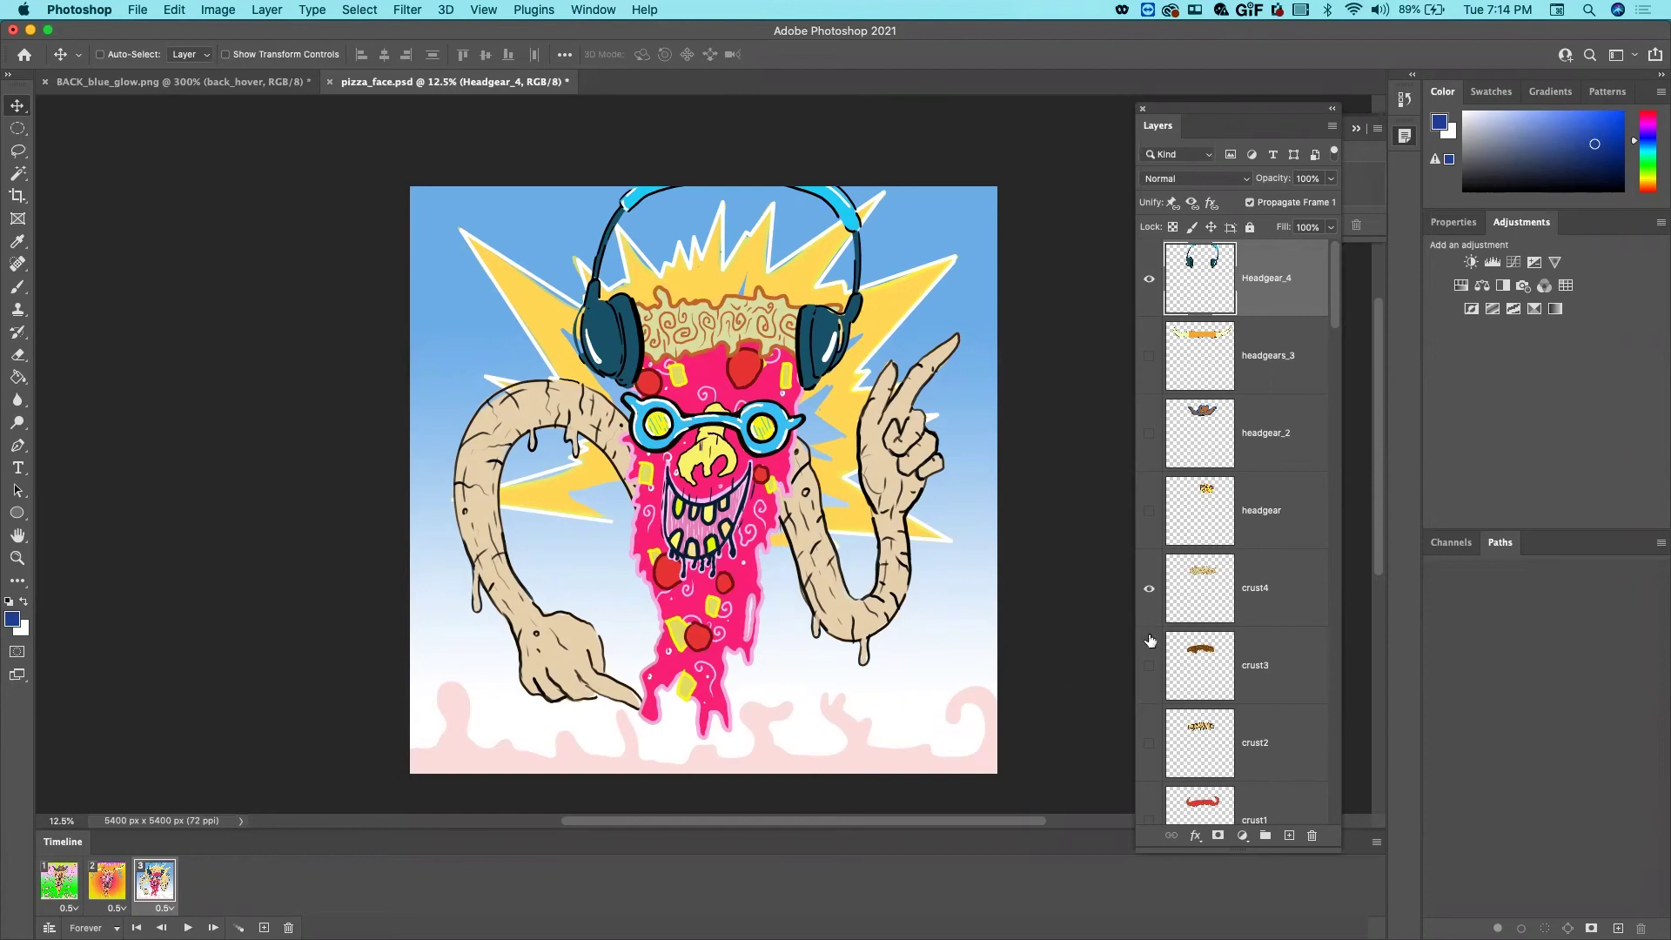
# Open the Save for Web (Legacy) export for the animation
pyautogui.click(134, 11)
pyautogui.moveTo(258, 266)
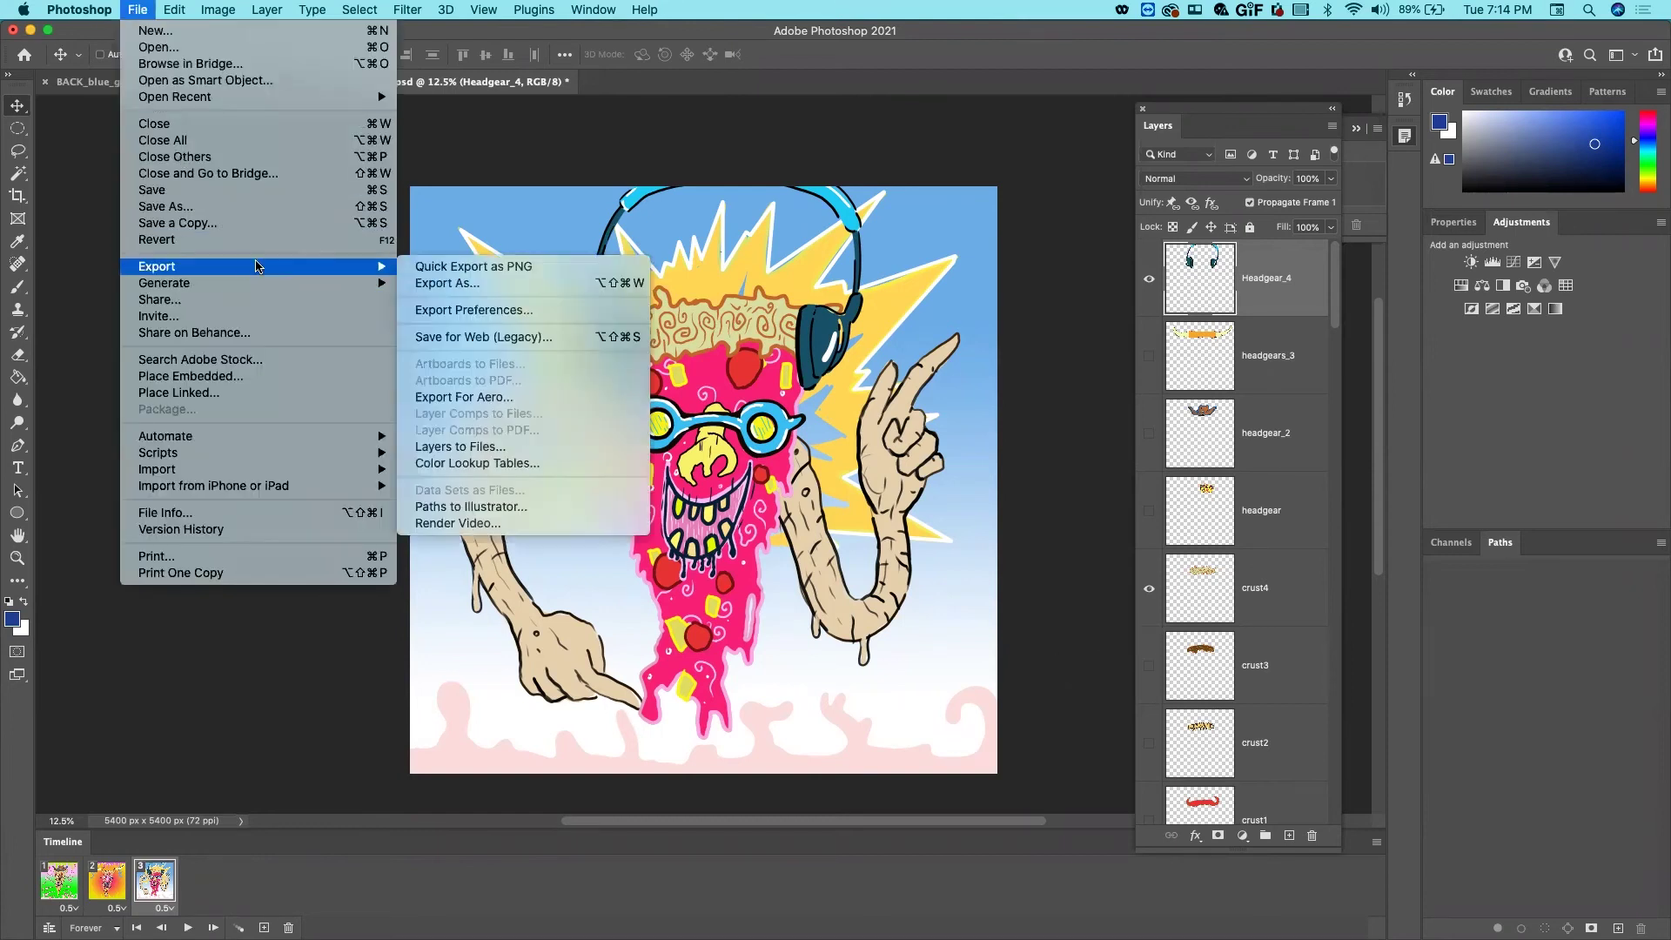
pyautogui.click(556, 333)
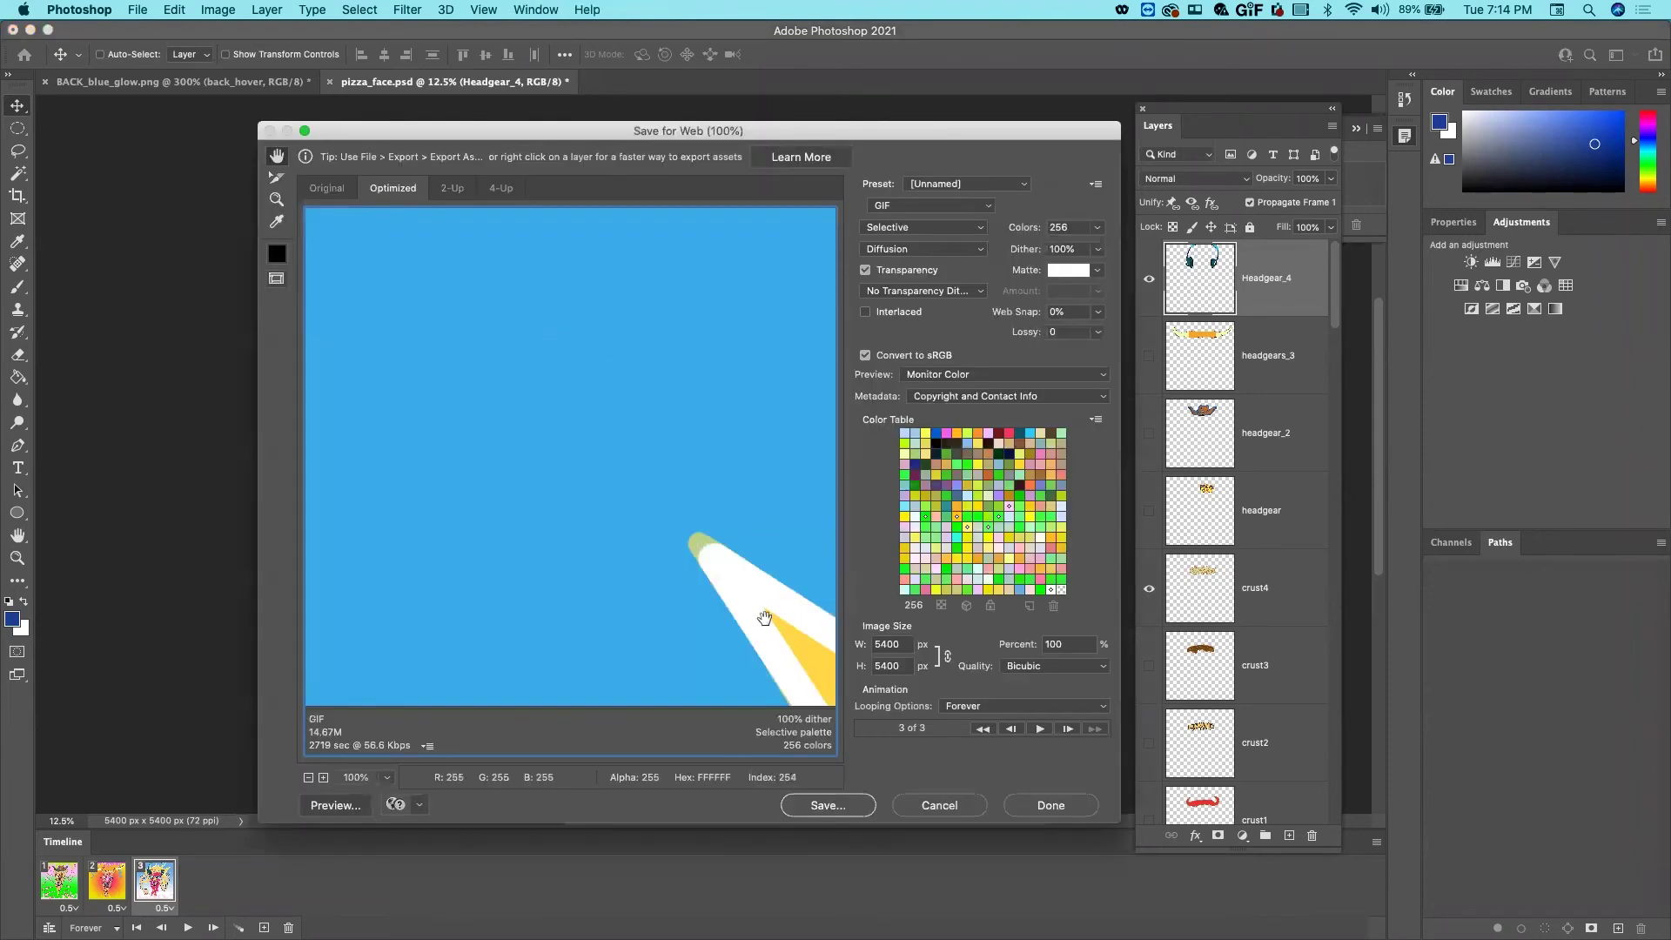
# Examine the GIF preview's details at 100% and zoom out to 6.3% to view the entire artwork
pyautogui.moveTo(765, 618)
pyautogui.mouseDown()
pyautogui.moveTo(715, 525)
pyautogui.moveTo(354, 247)
pyautogui.mouseUp()
pyautogui.moveTo(635, 503); pyautogui.dragTo(336, 254)
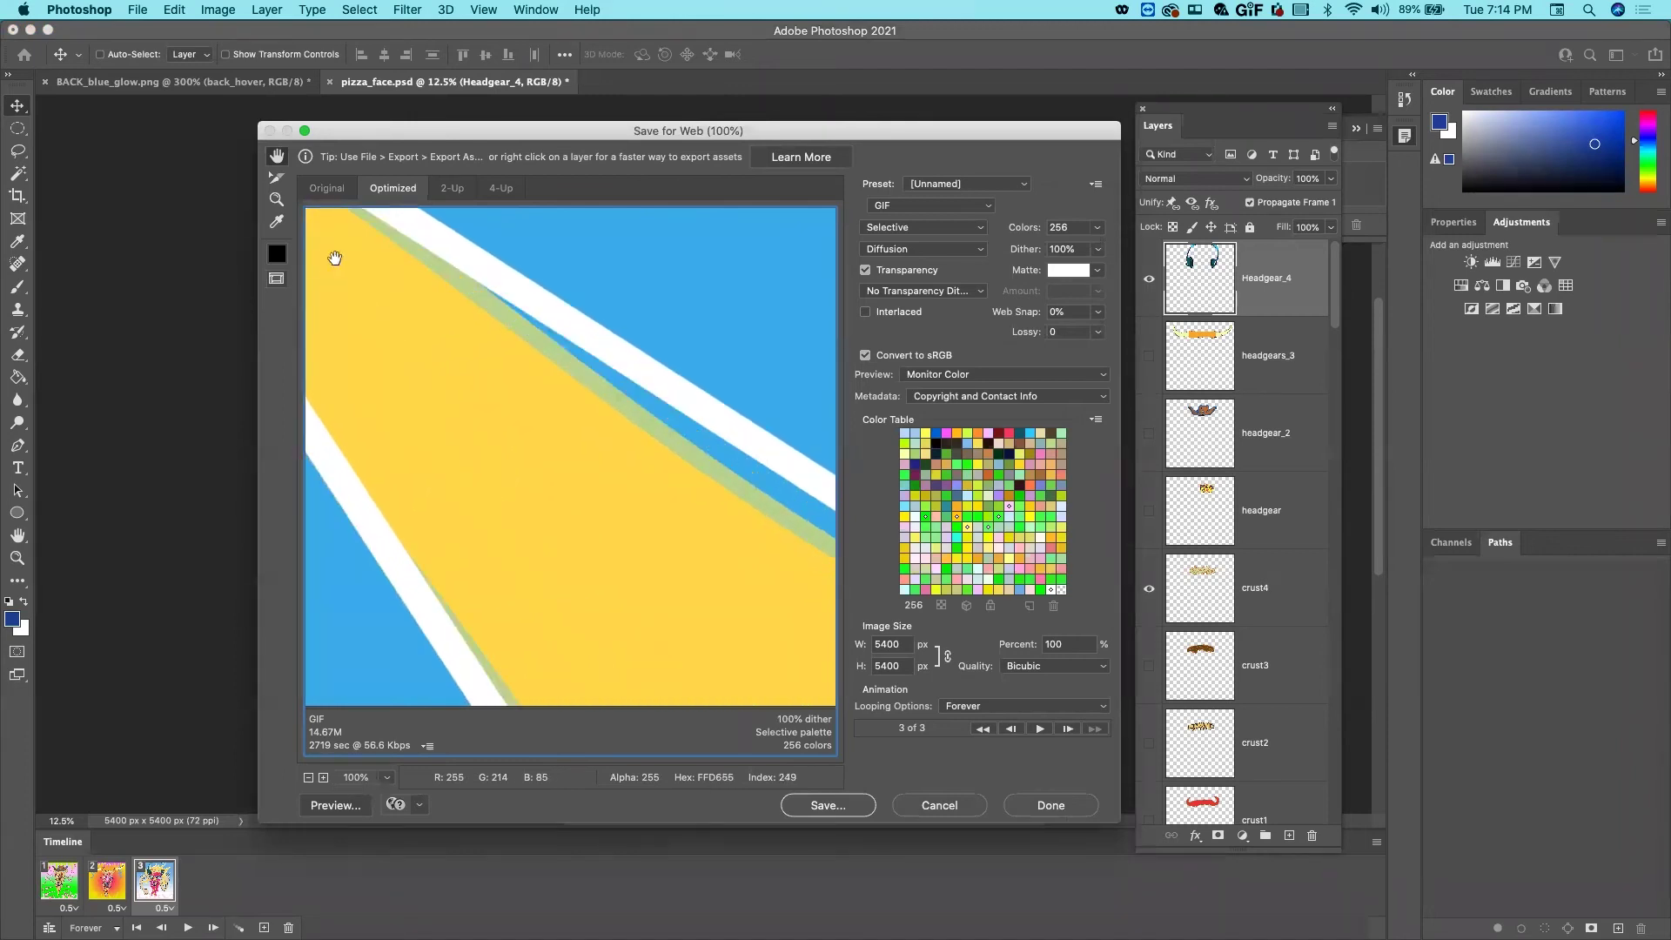
pyautogui.moveTo(748, 487); pyautogui.dragTo(437, 759)
pyautogui.moveTo(729, 651); pyautogui.dragTo(406, 335)
pyautogui.moveTo(580, 447); pyautogui.dragTo(366, 280)
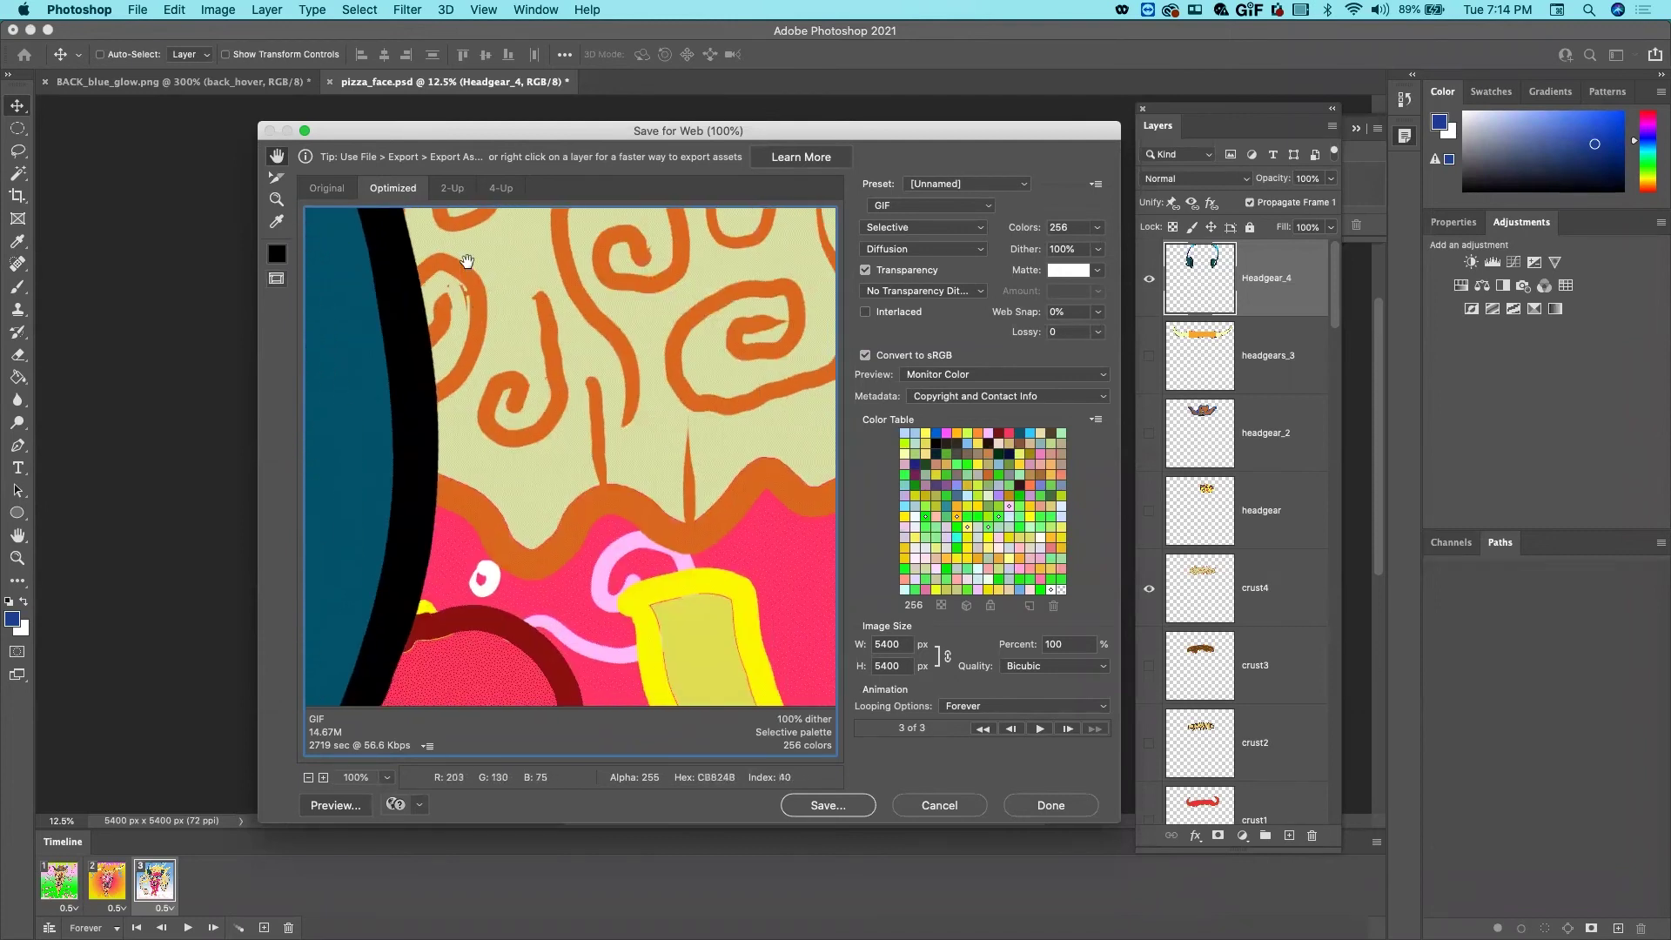
pyautogui.click(308, 777)
pyautogui.click(308, 777)
pyautogui.click(308, 777)
pyautogui.click(308, 777)
pyautogui.click(308, 777)
pyautogui.click(308, 777)
pyautogui.click(308, 777)
pyautogui.click(308, 777)
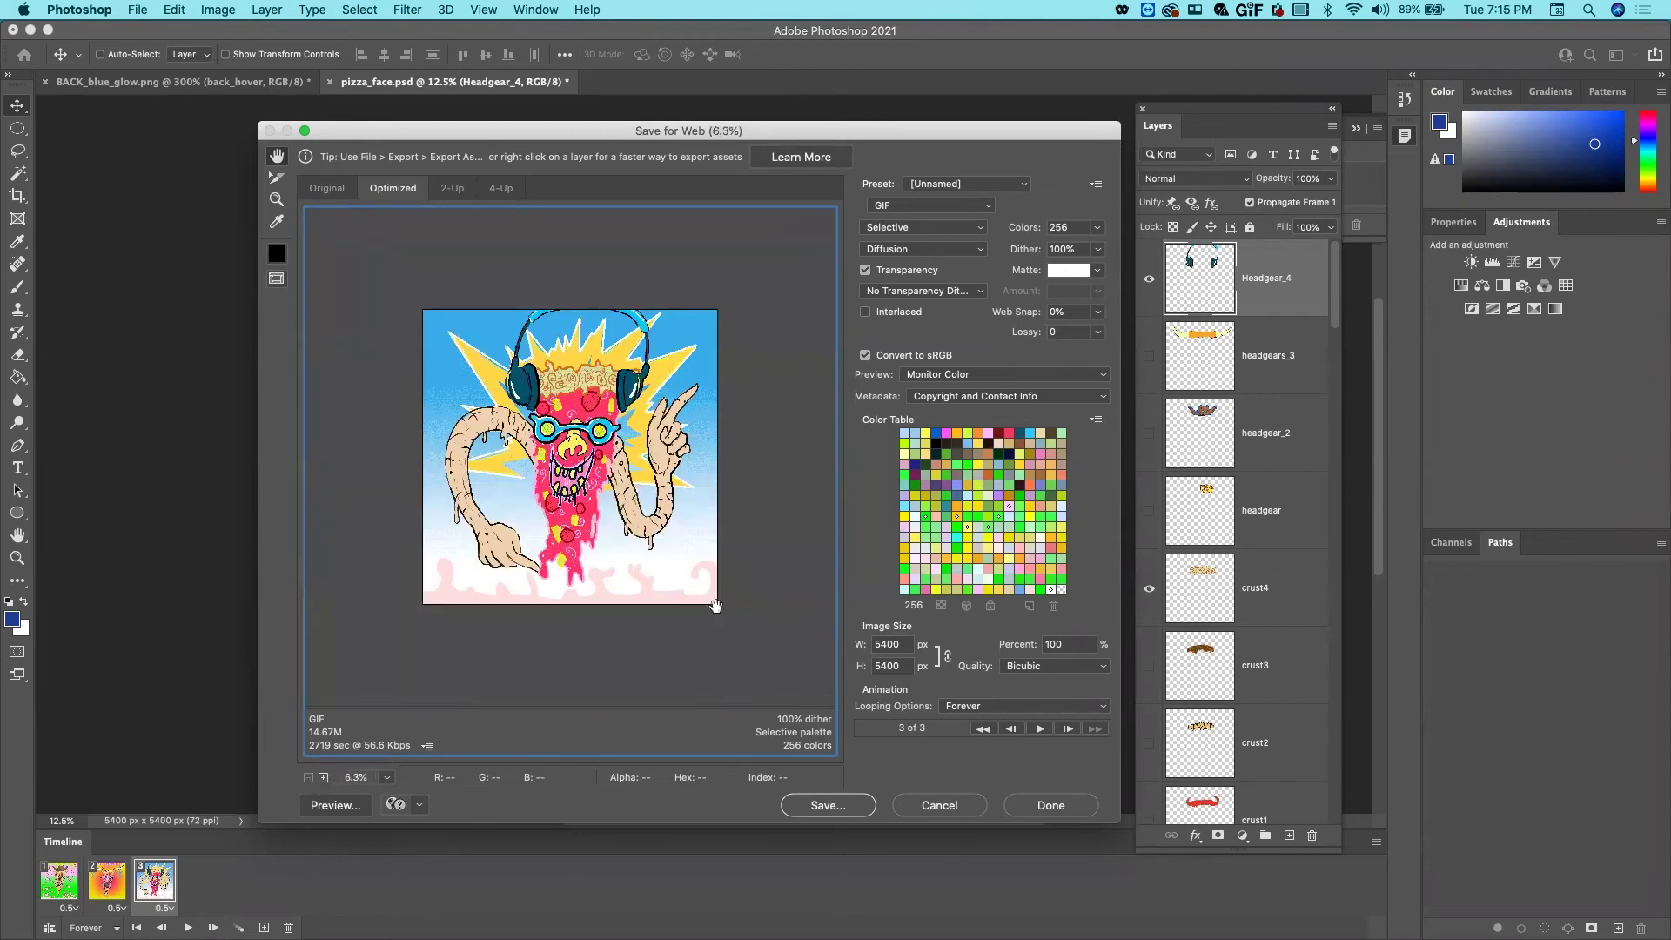
pyautogui.click(322, 777)
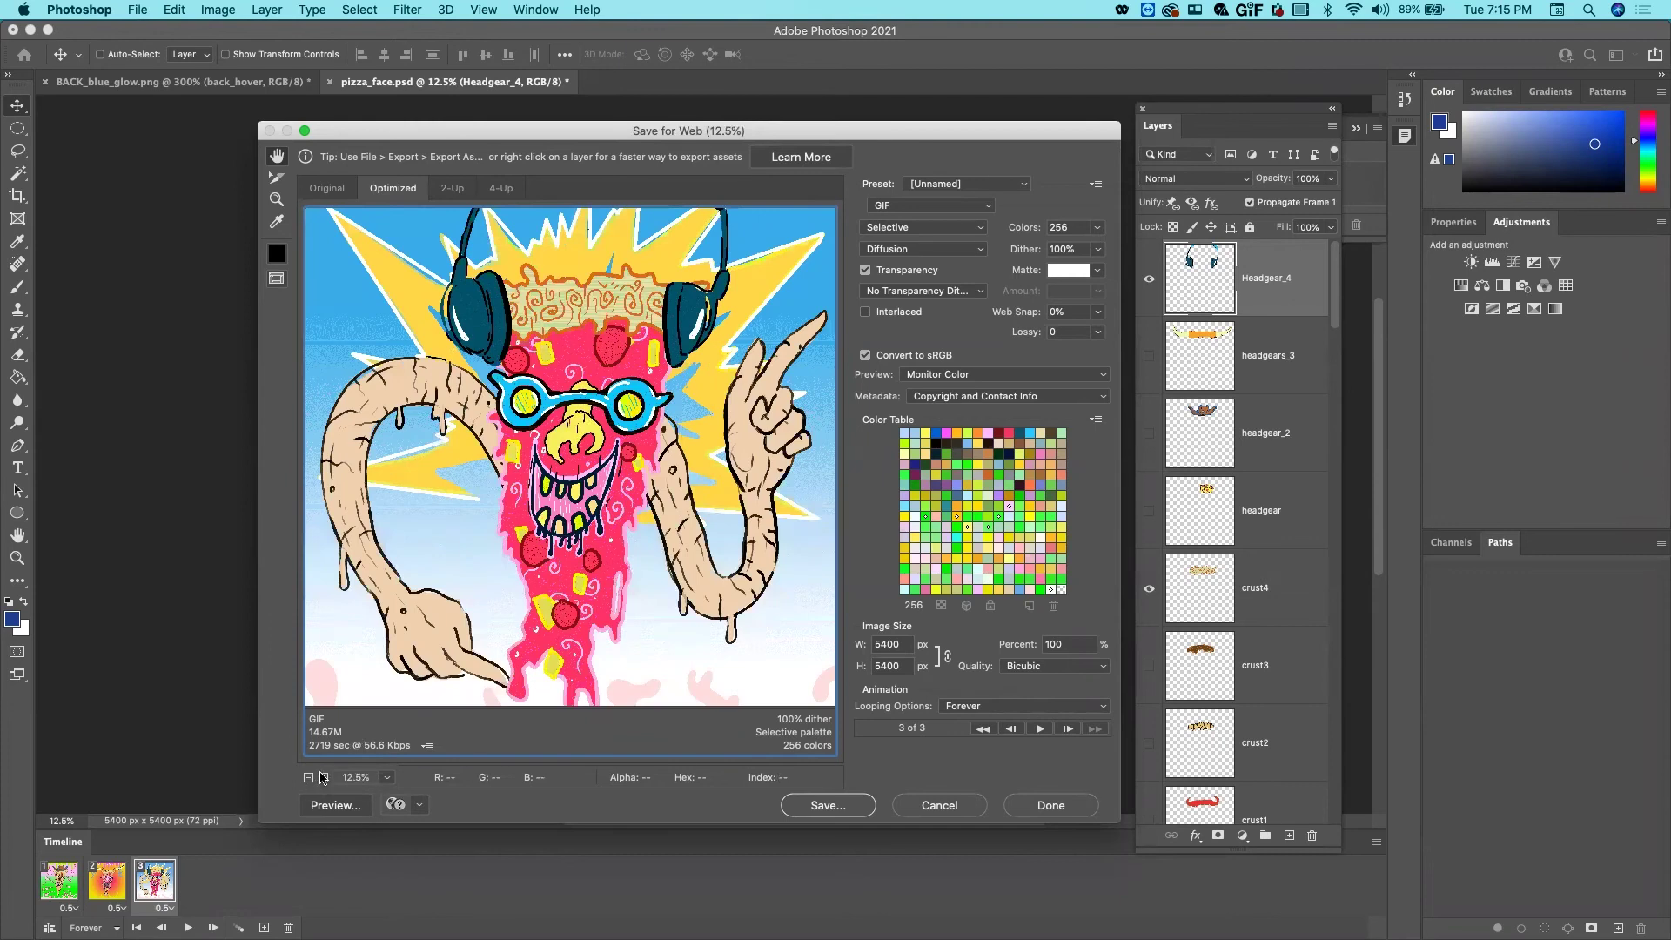
pyautogui.click(308, 778)
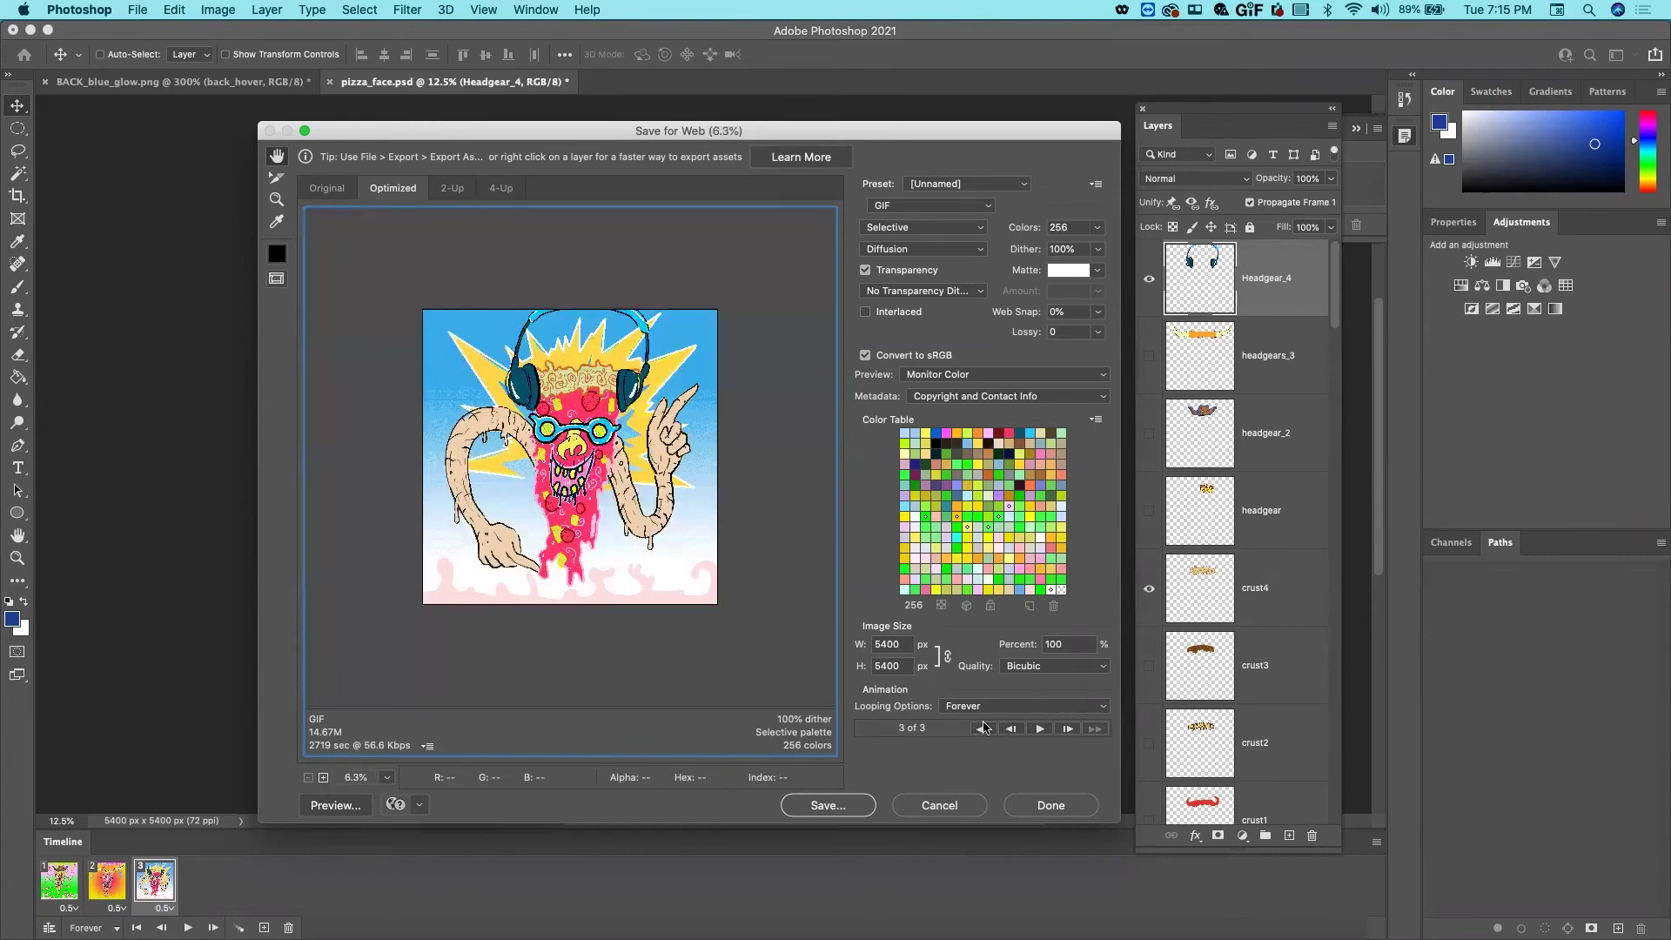
# Play and stop the three-frame animation in the export preview to check how it loops
pyautogui.click(1040, 729)
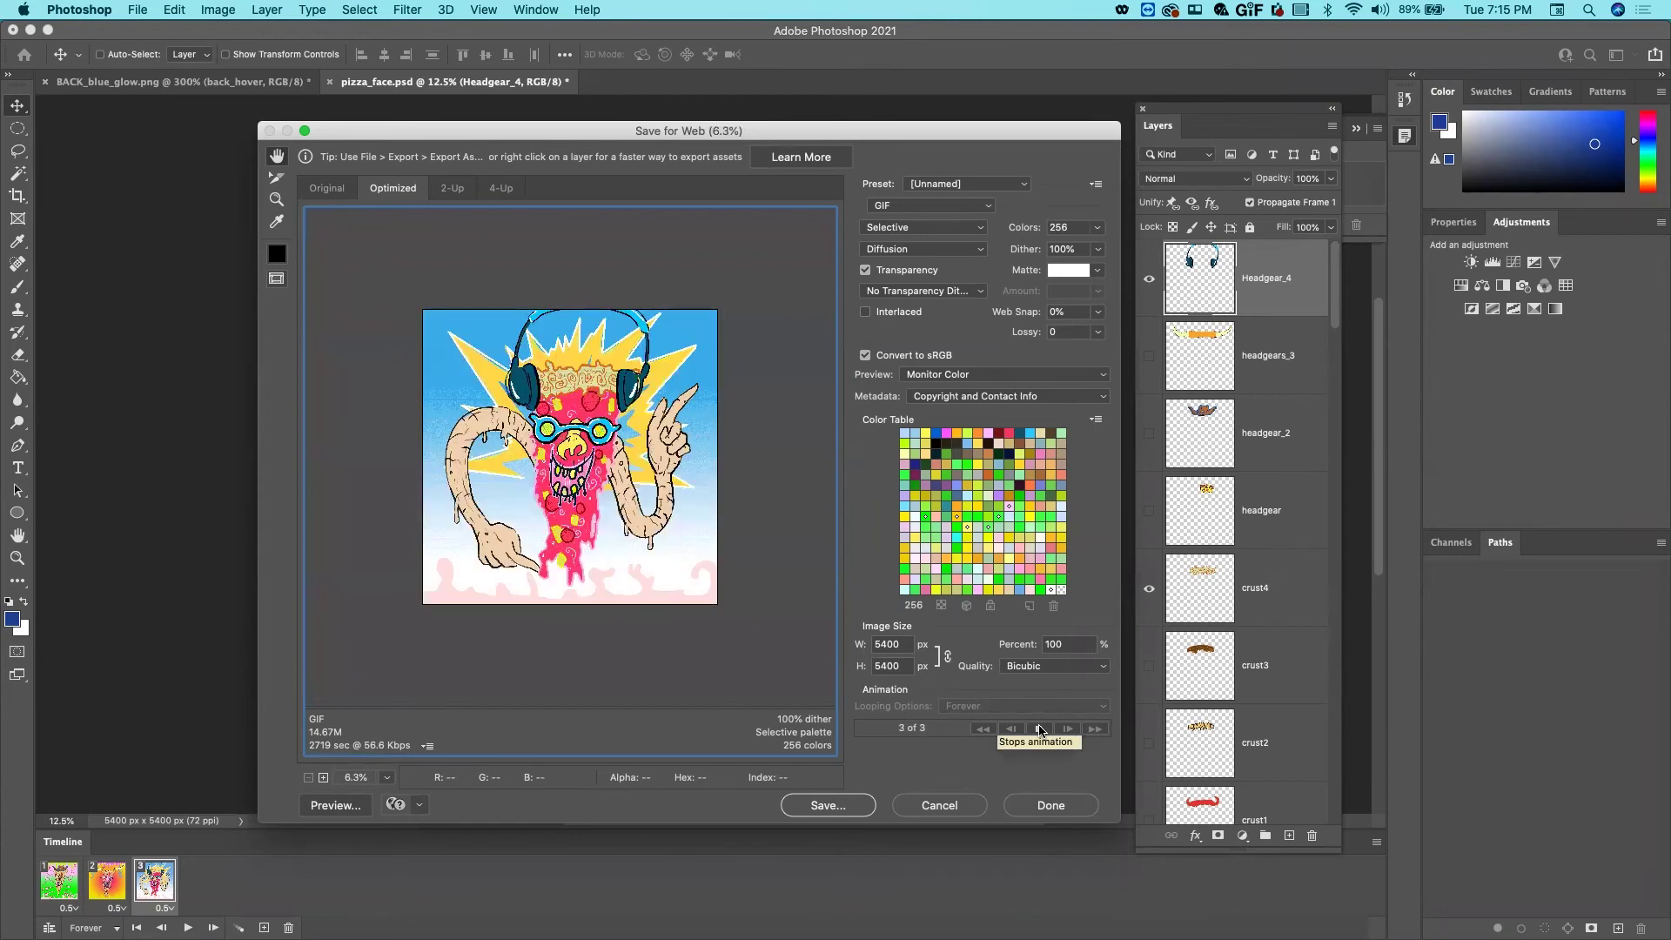
pyautogui.click(1040, 736)
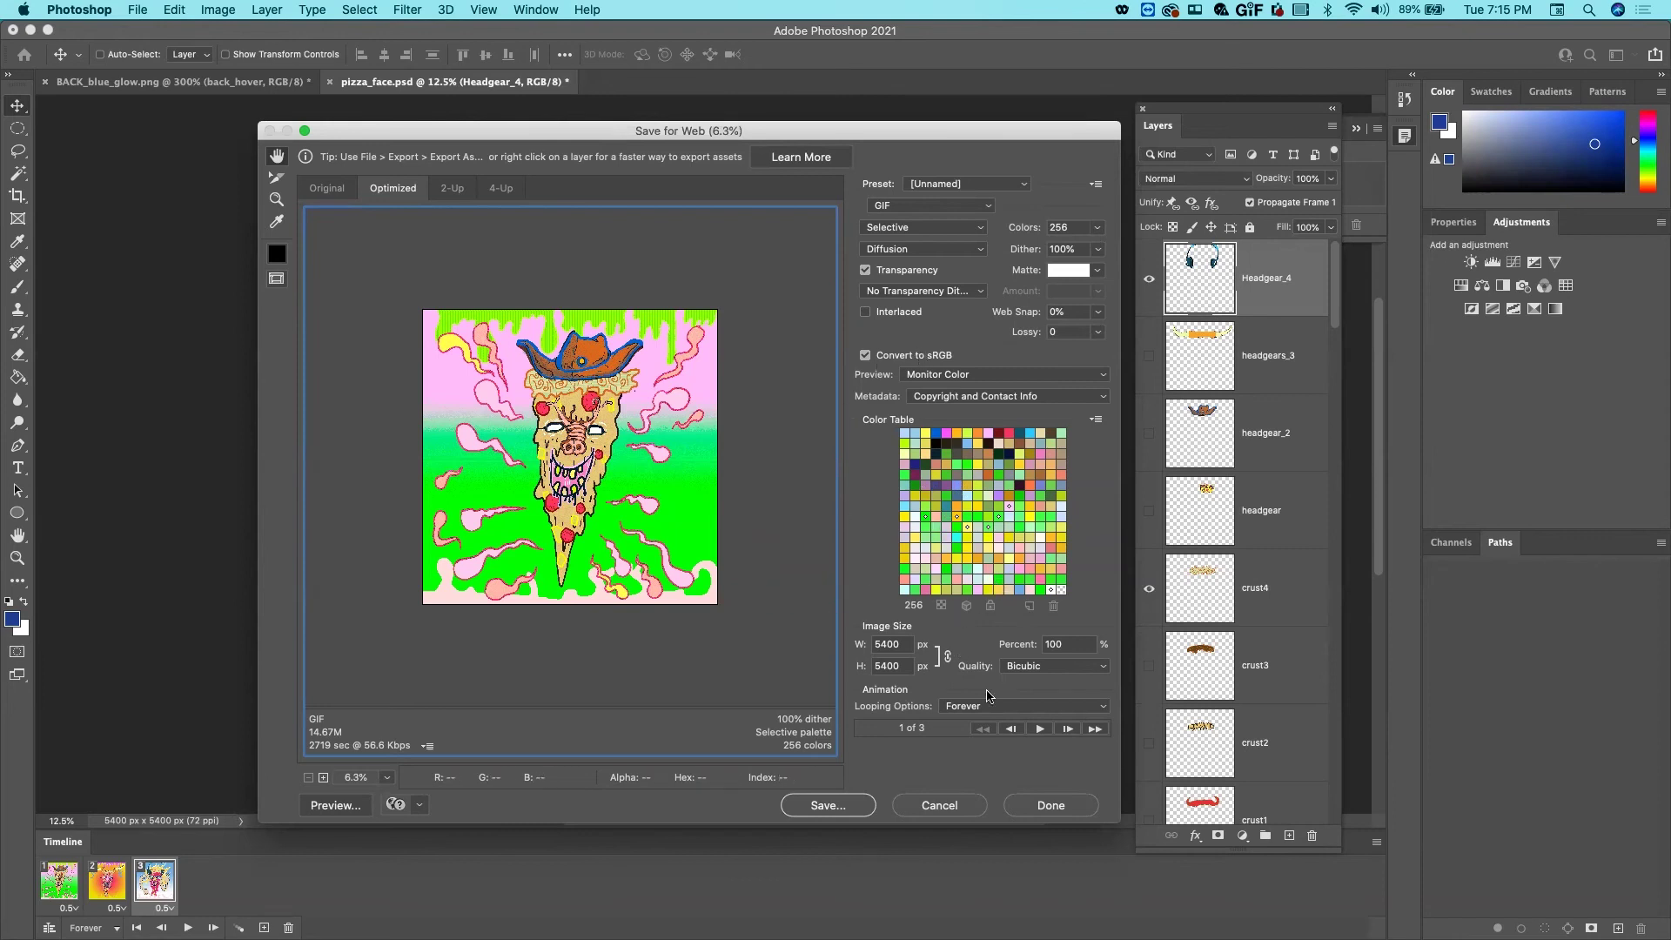
pyautogui.click(1038, 730)
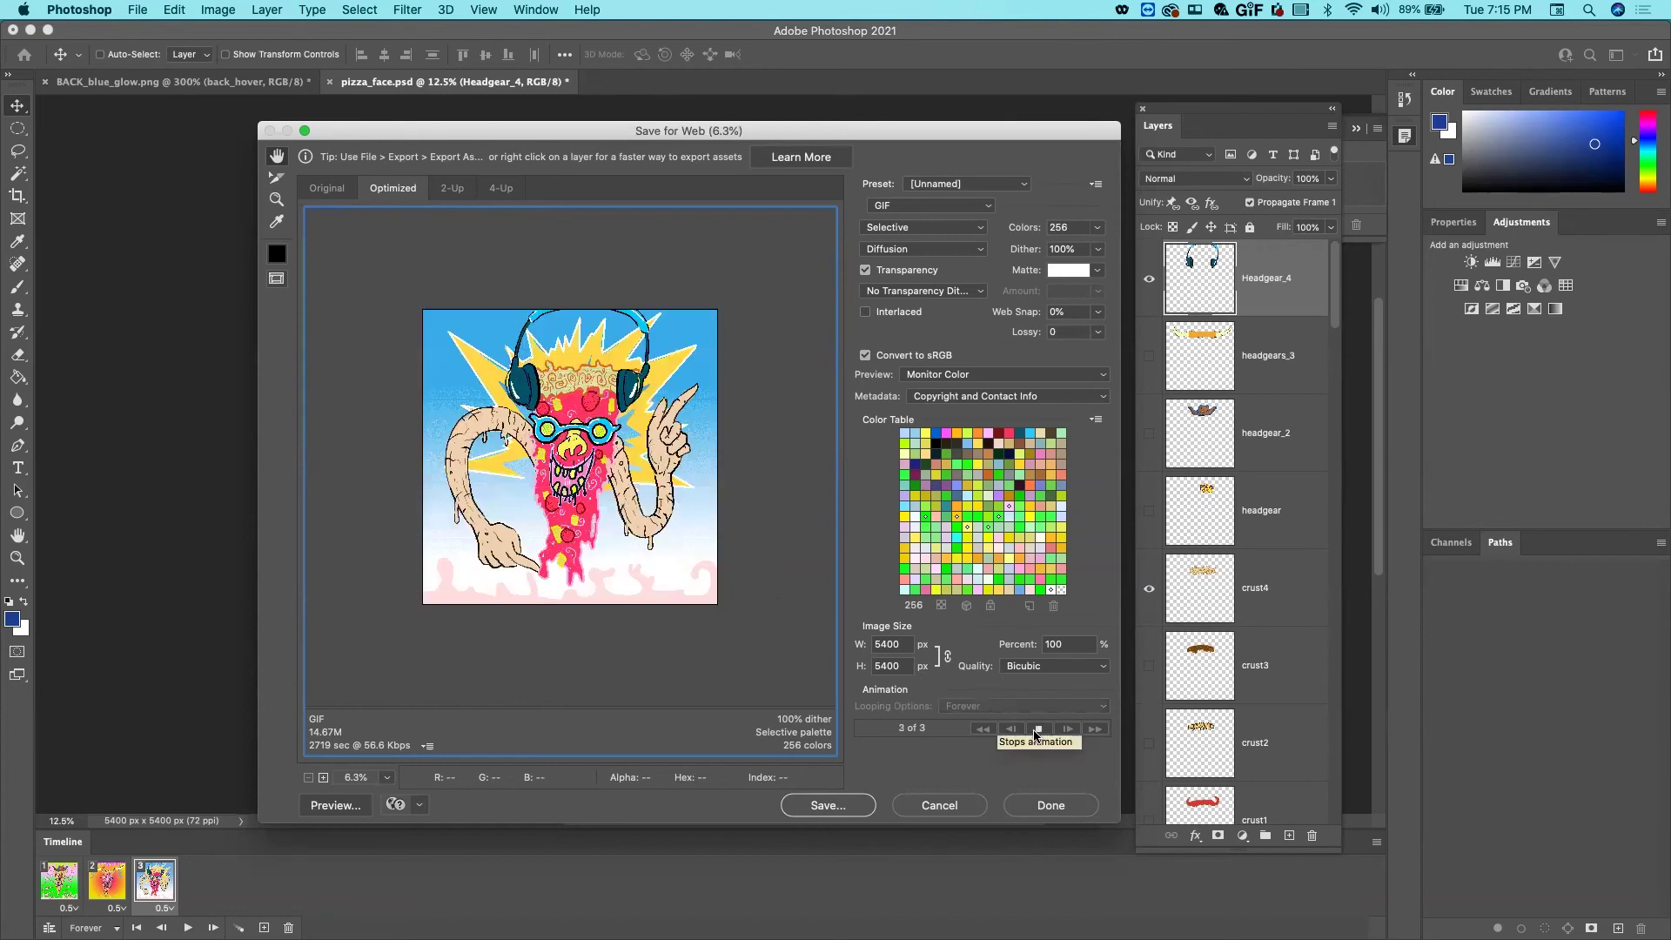
pyautogui.click(1037, 730)
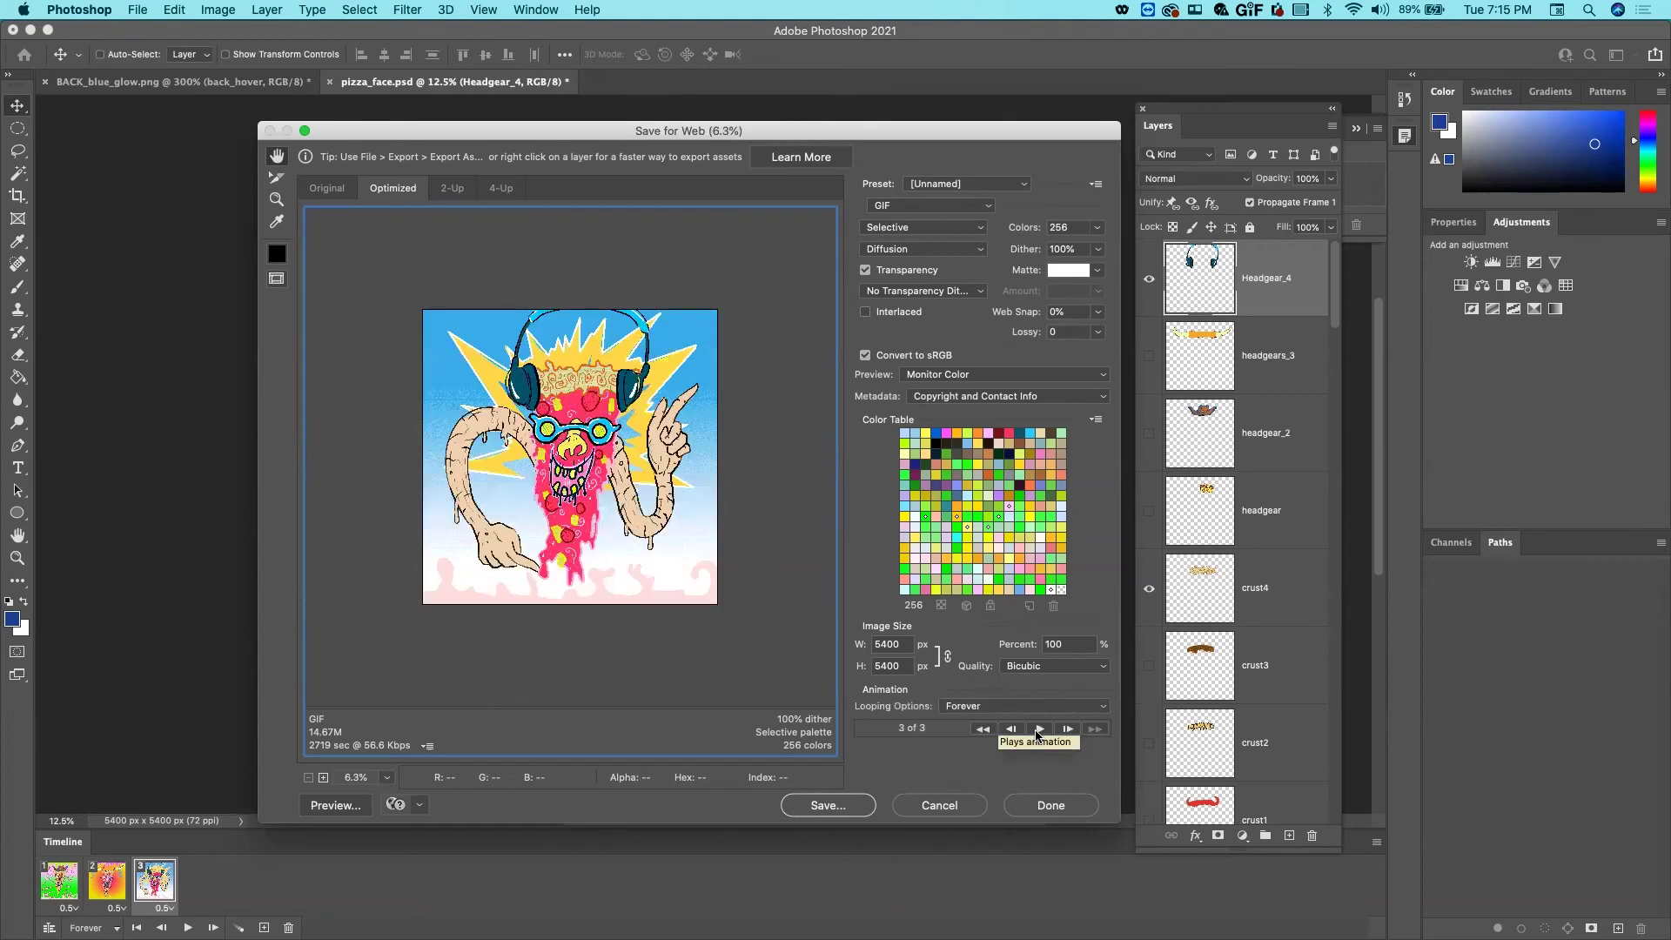
pyautogui.click(1038, 730)
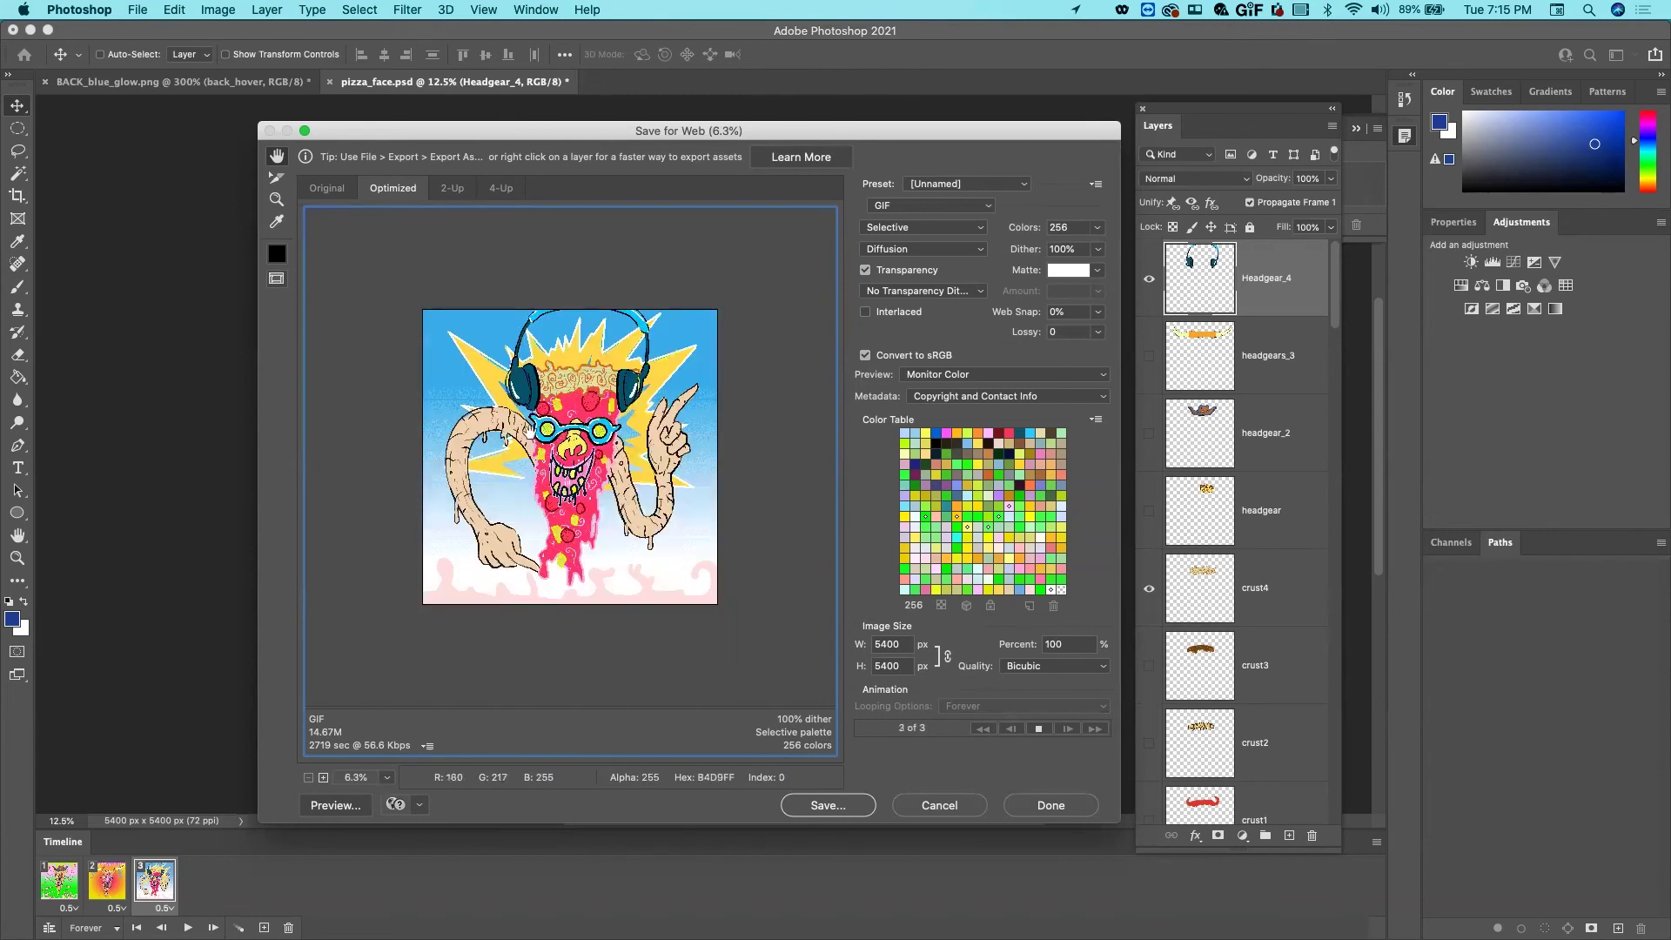
pyautogui.click(1038, 729)
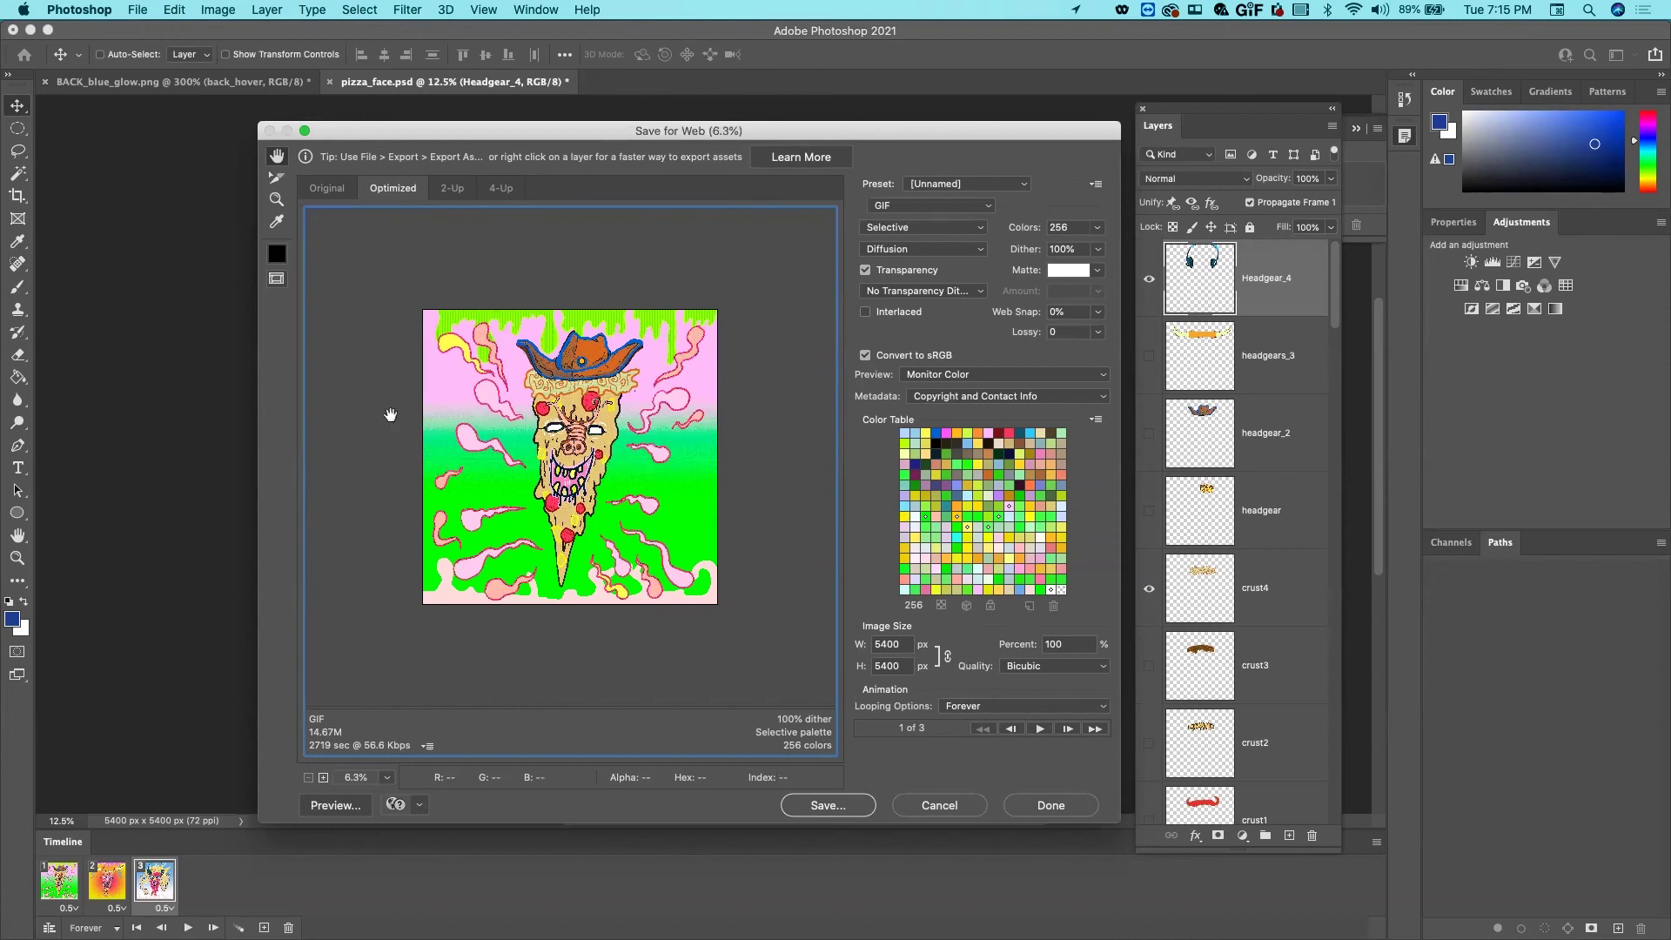
# Keep GIF as the export format and save the optimized animation as pizza_face.gif on the Desktop
pyautogui.click(903, 208)
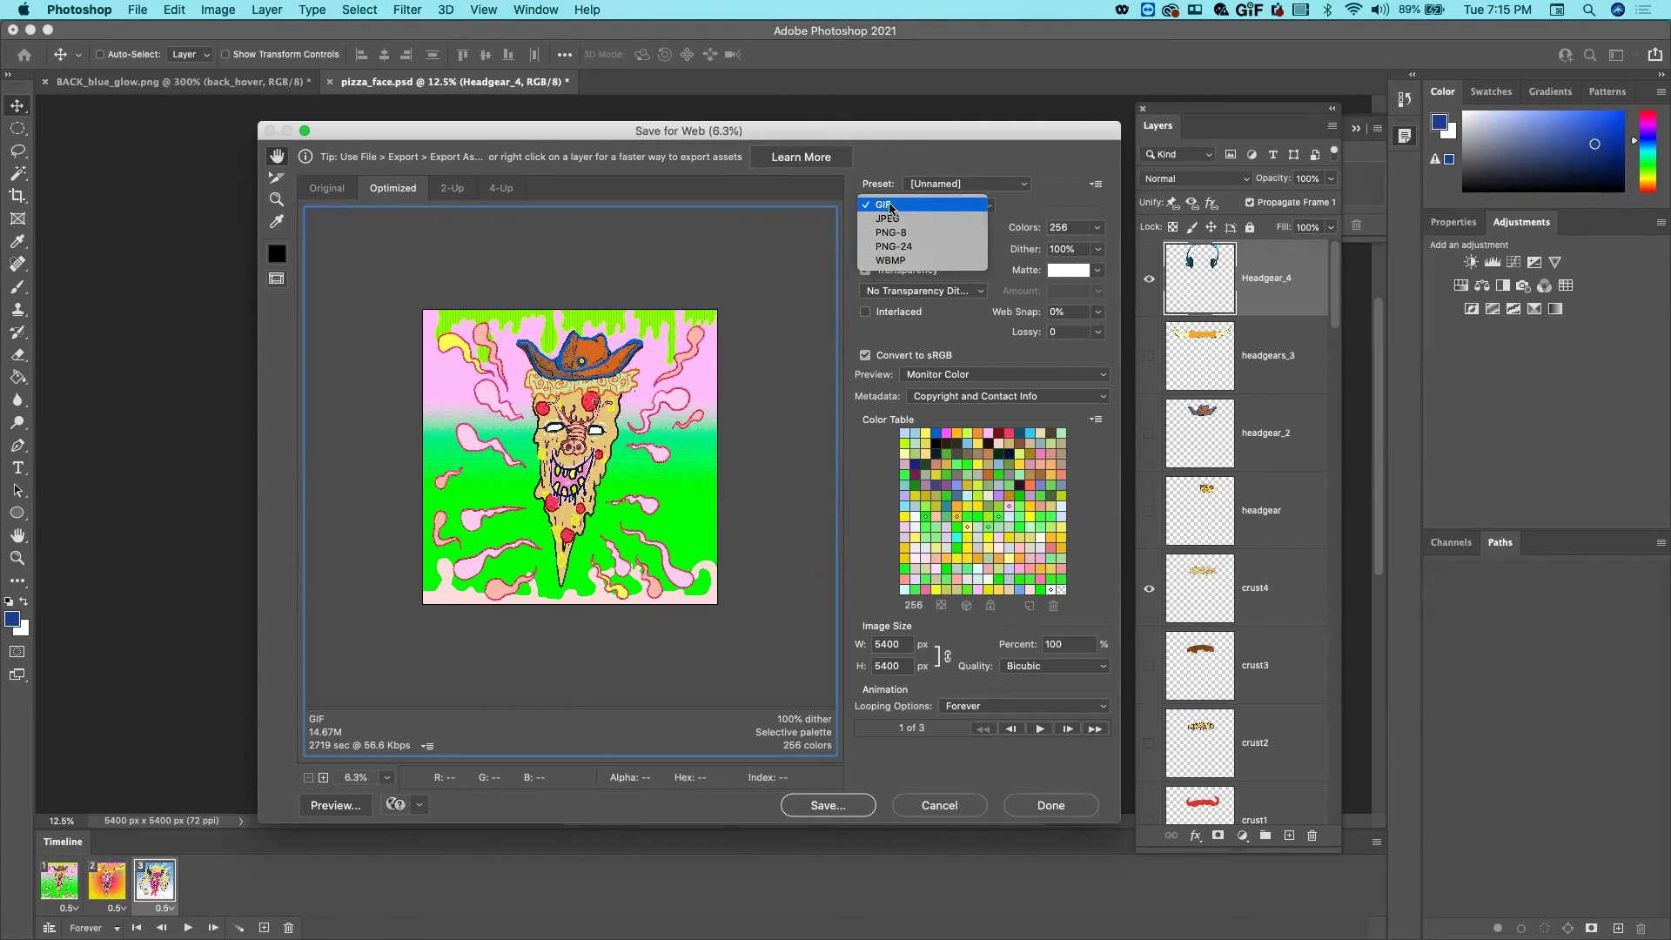
pyautogui.click(888, 204)
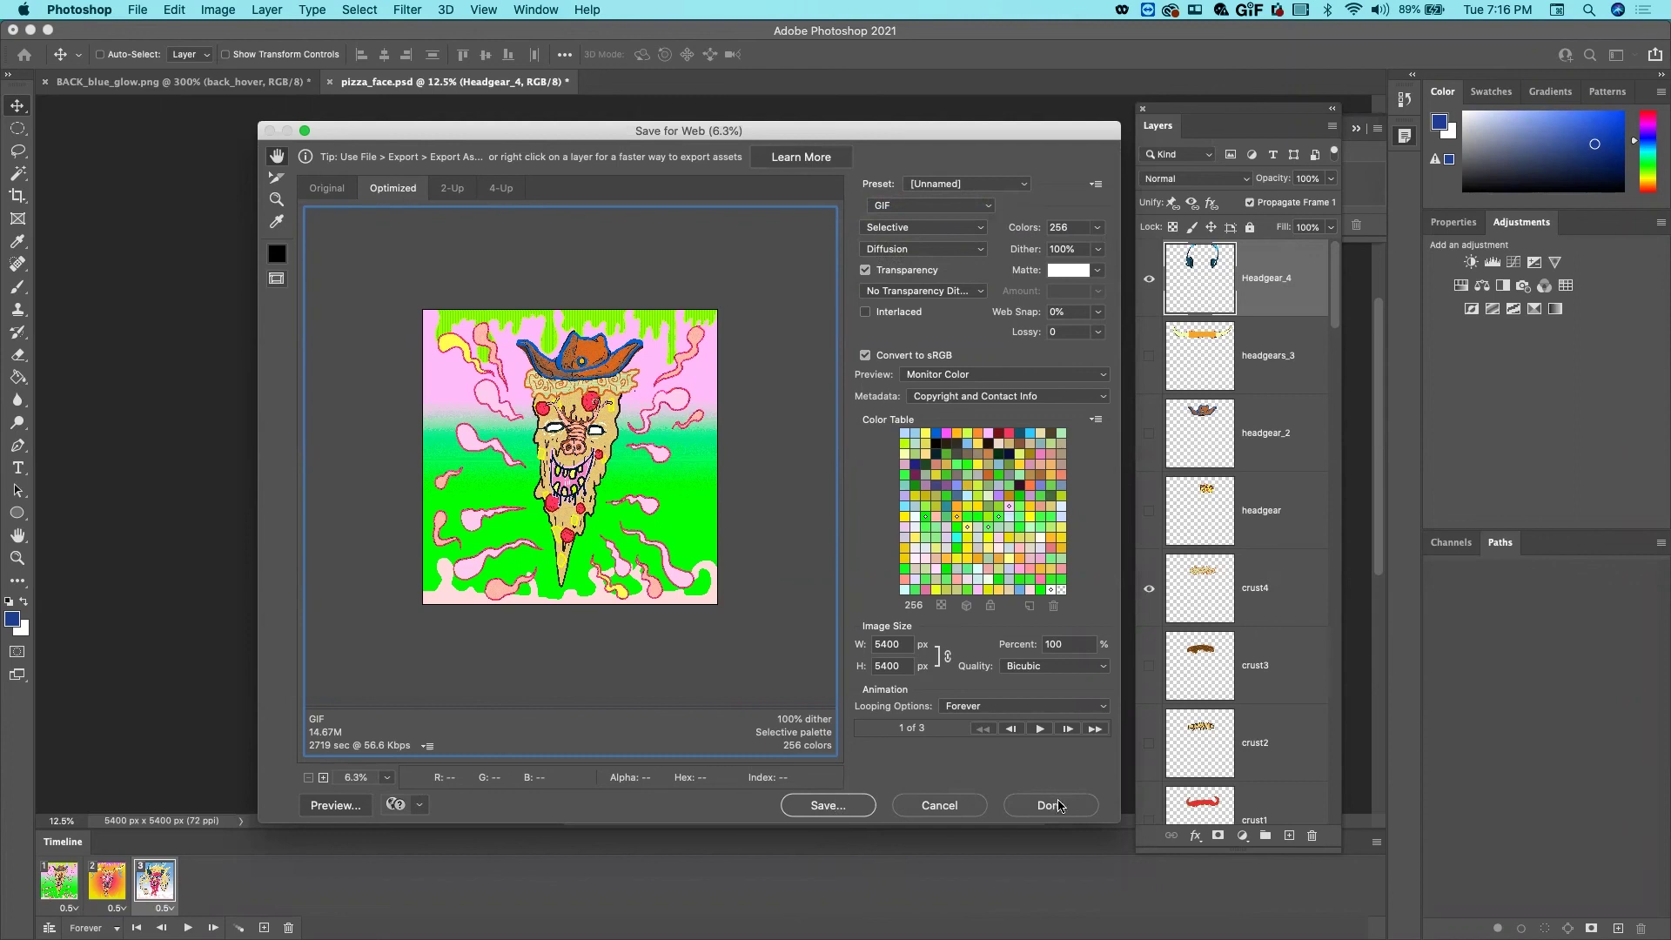
pyautogui.click(808, 815)
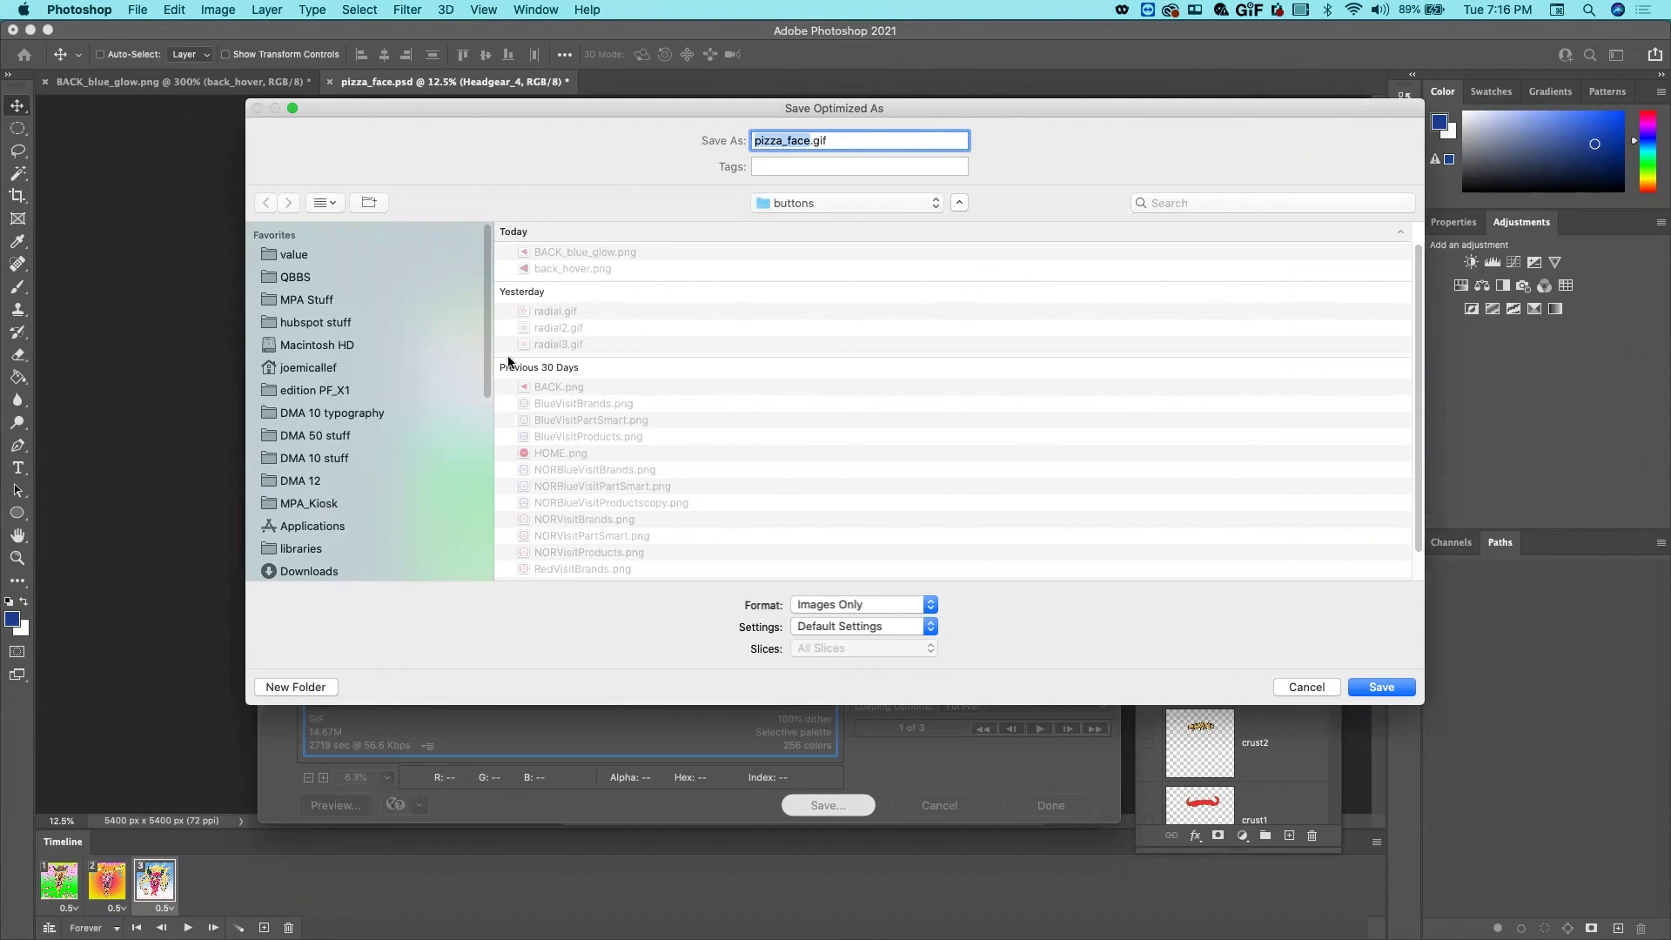
pyautogui.moveTo(493, 356); pyautogui.dragTo(487, 375)
pyautogui.scroll(-5, 477, 487)
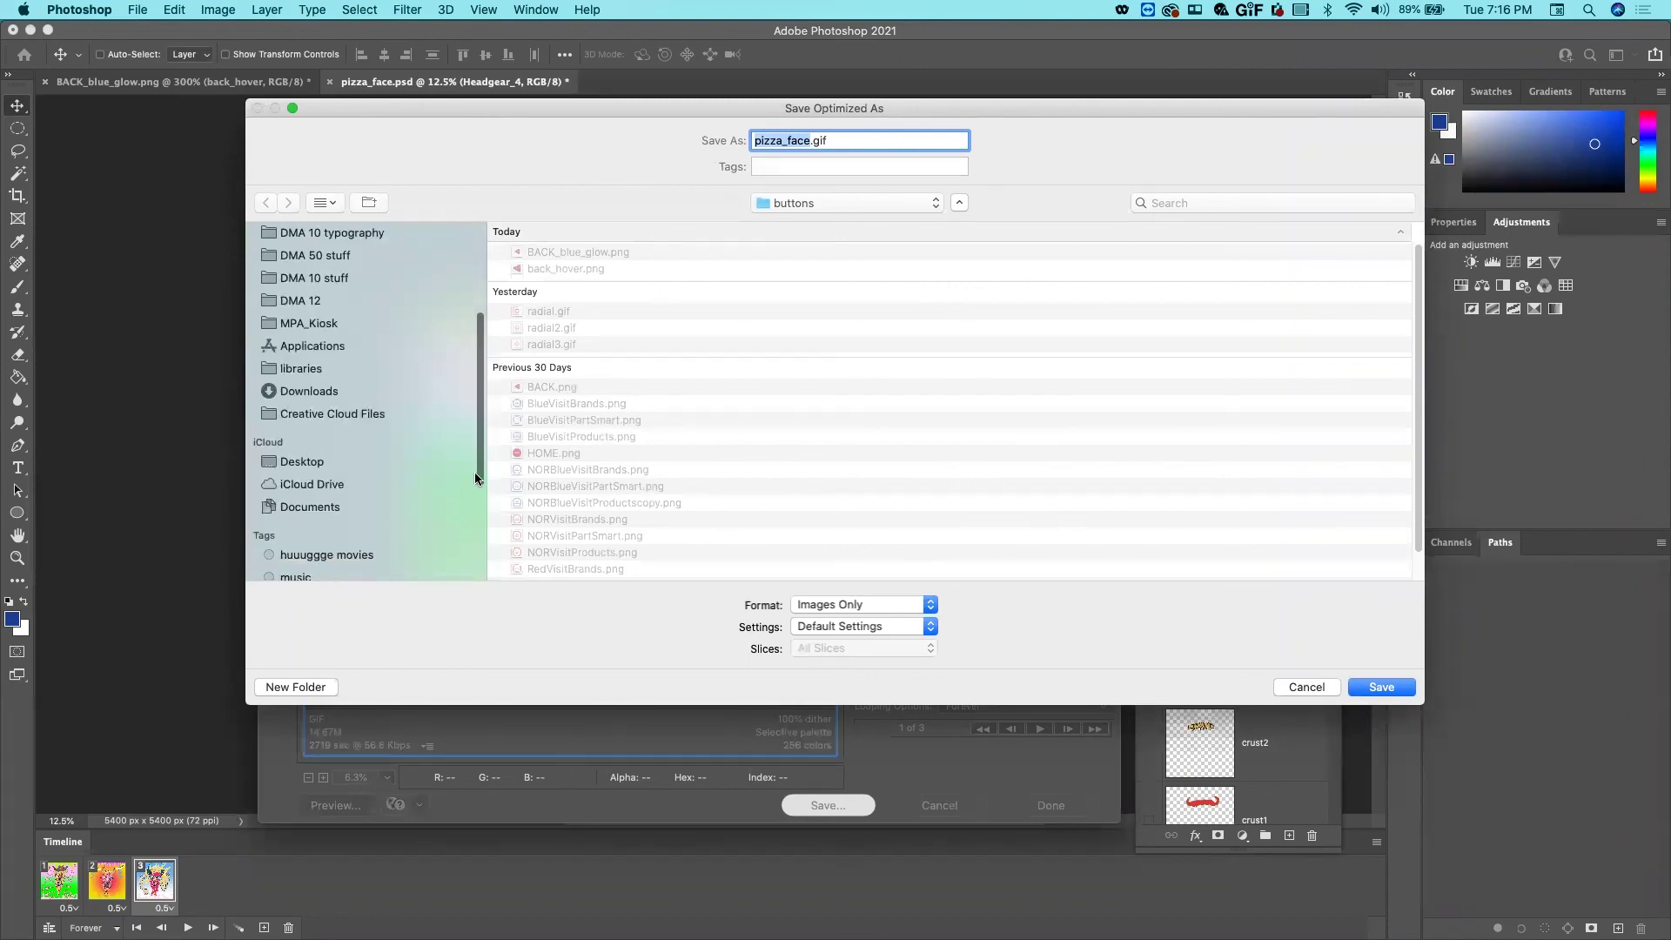
pyautogui.click(323, 362)
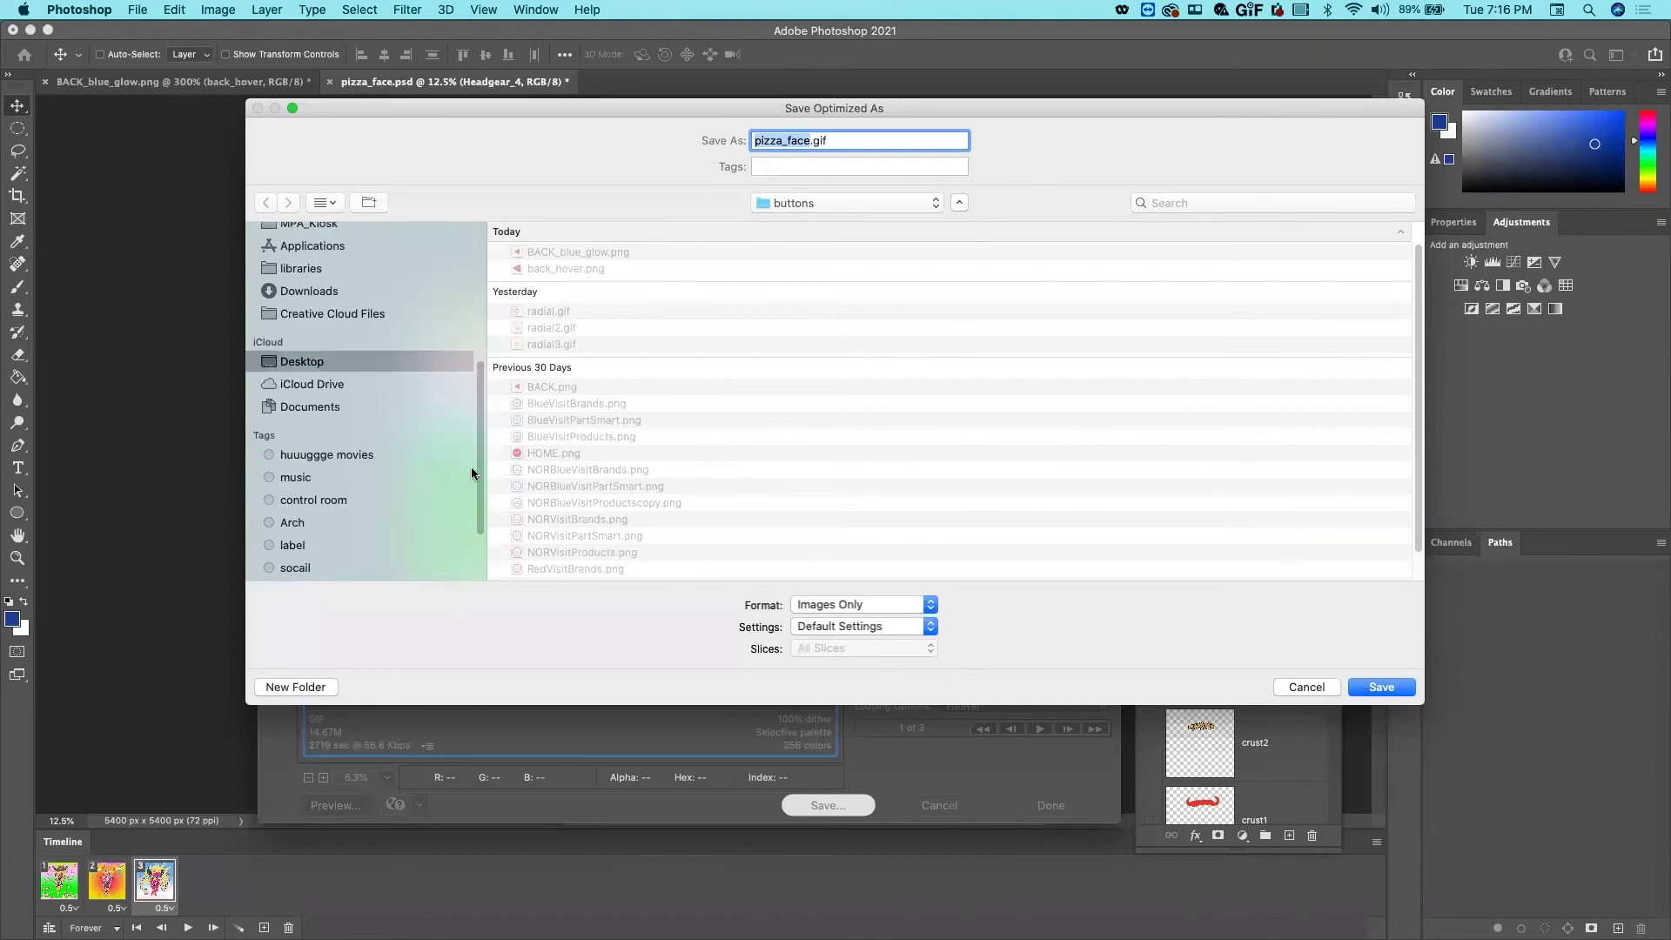
pyautogui.click(1380, 690)
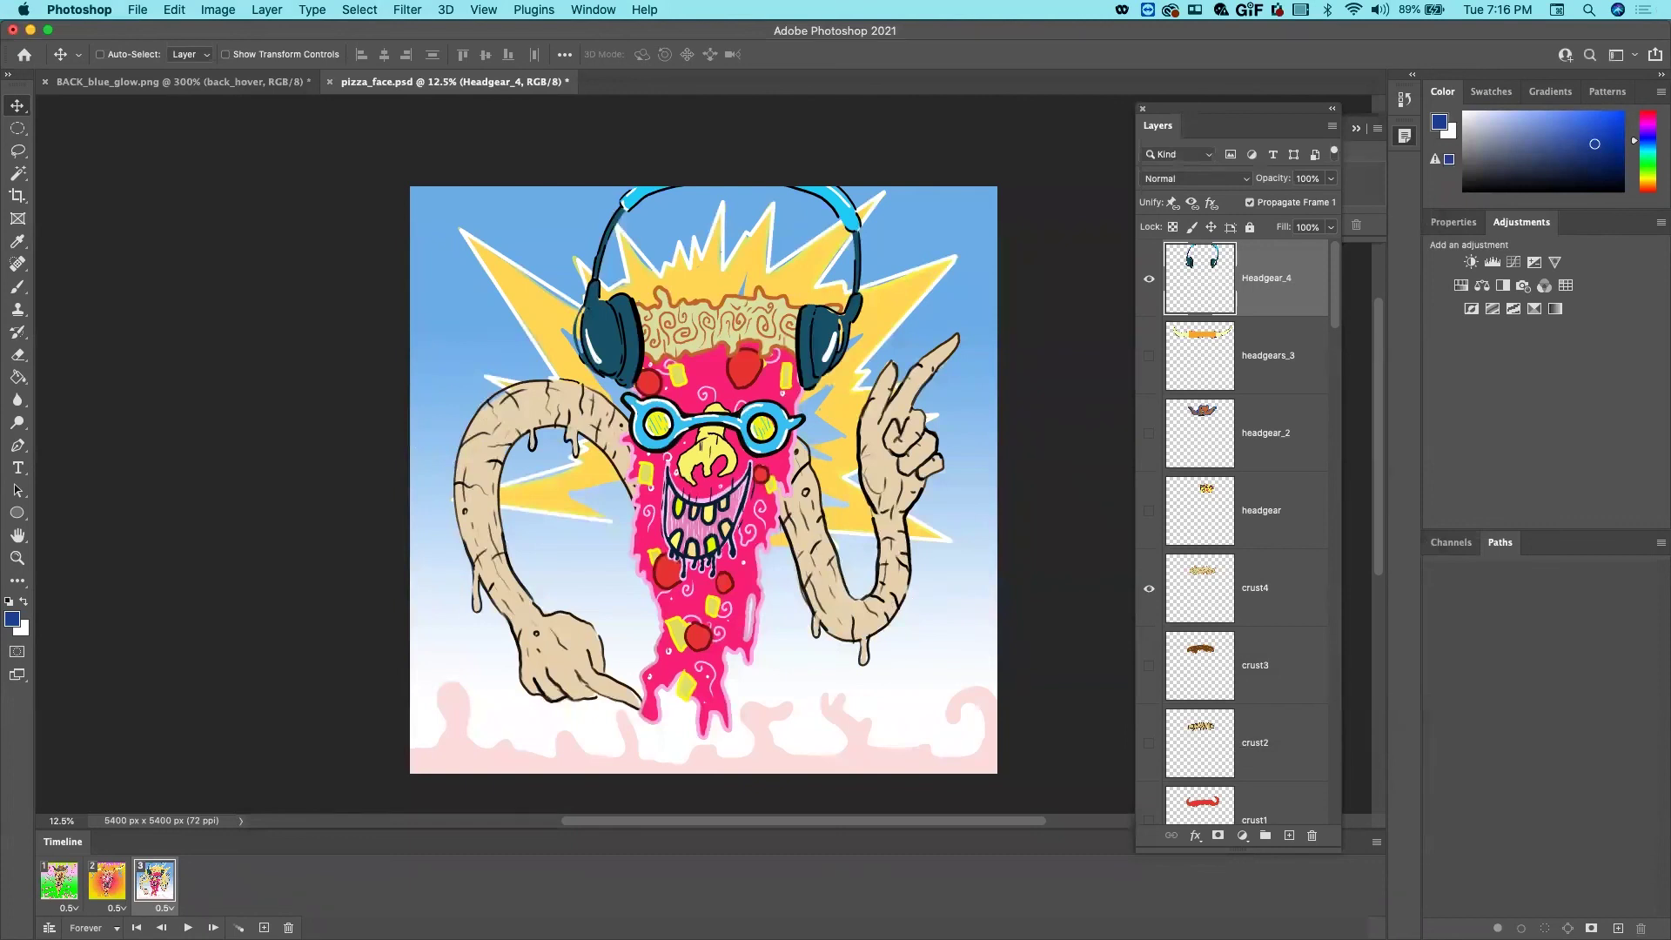
# Switch to Chrome and open pizza_face.gif from the Desktop to view the exported animation
pyautogui.press('super+Tab')
pyautogui.press('super+Tab')
pyautogui.press('super+Tab')
pyautogui.press('super+Tab')
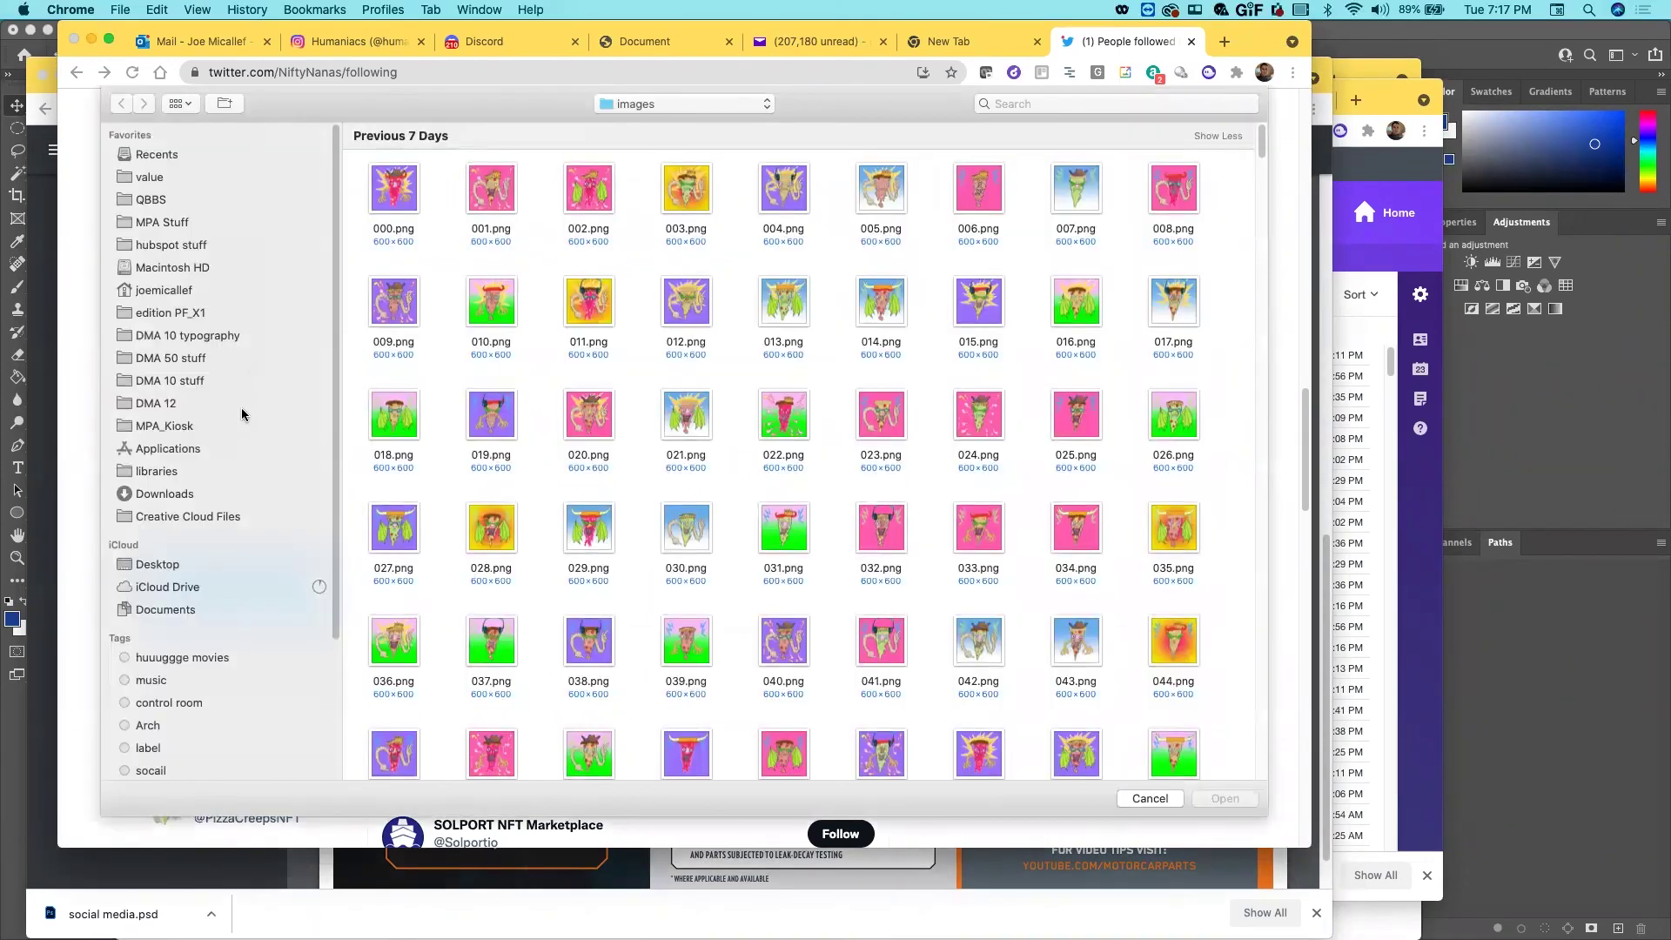
pyautogui.click(181, 568)
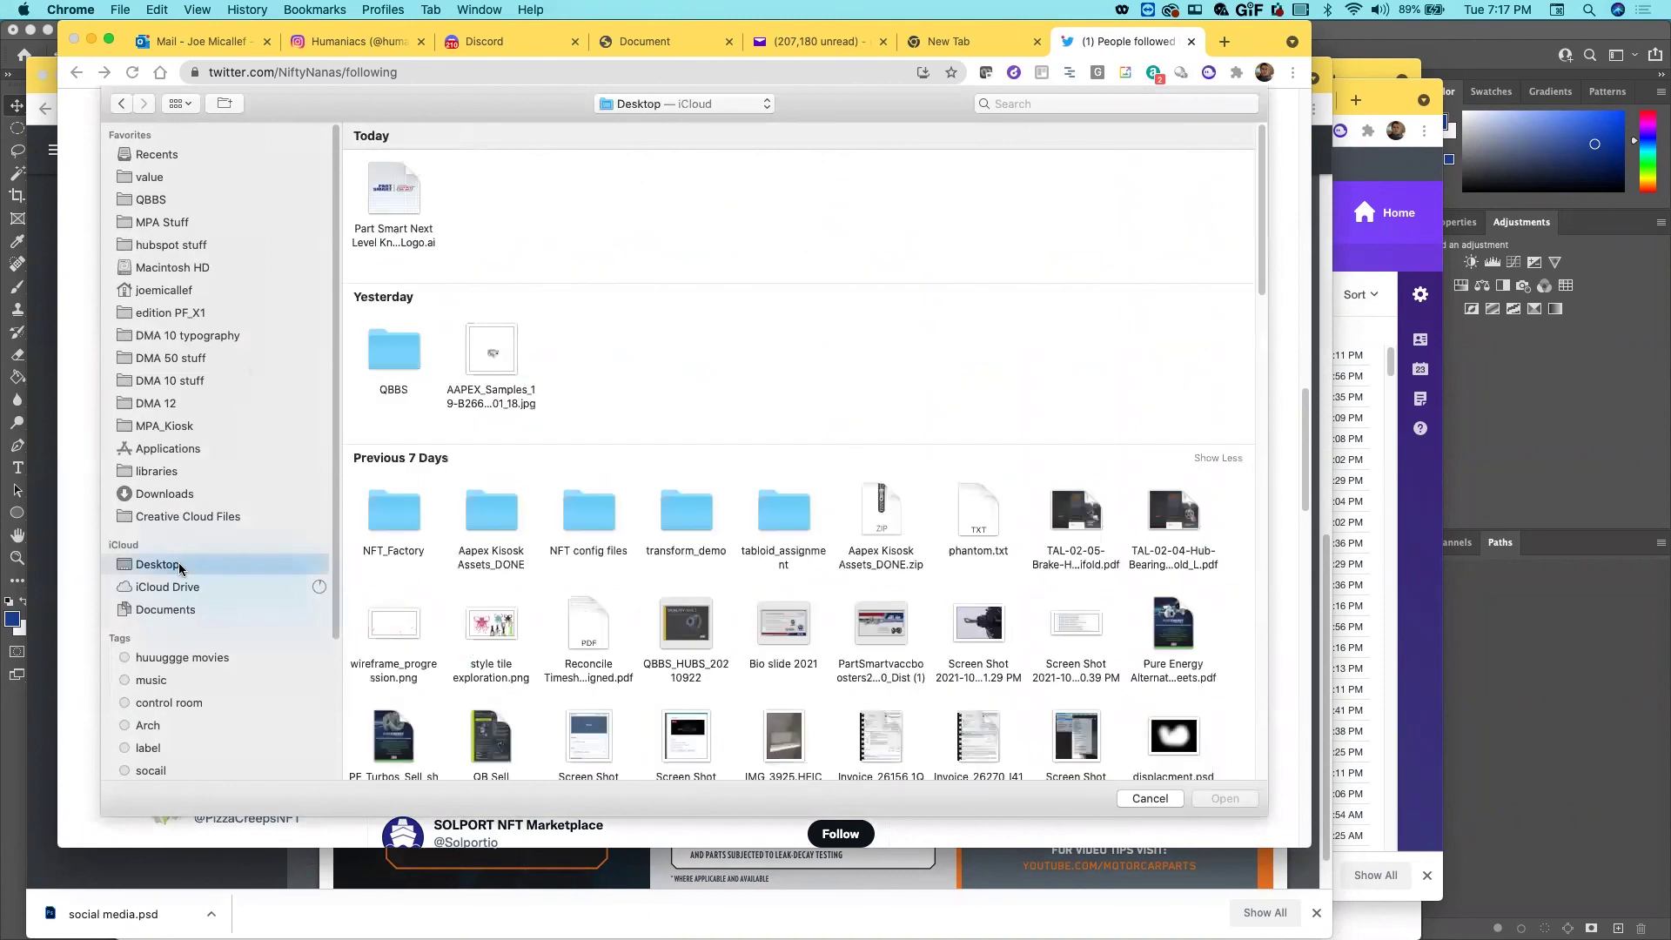
pyautogui.doubleClick(378, 187)
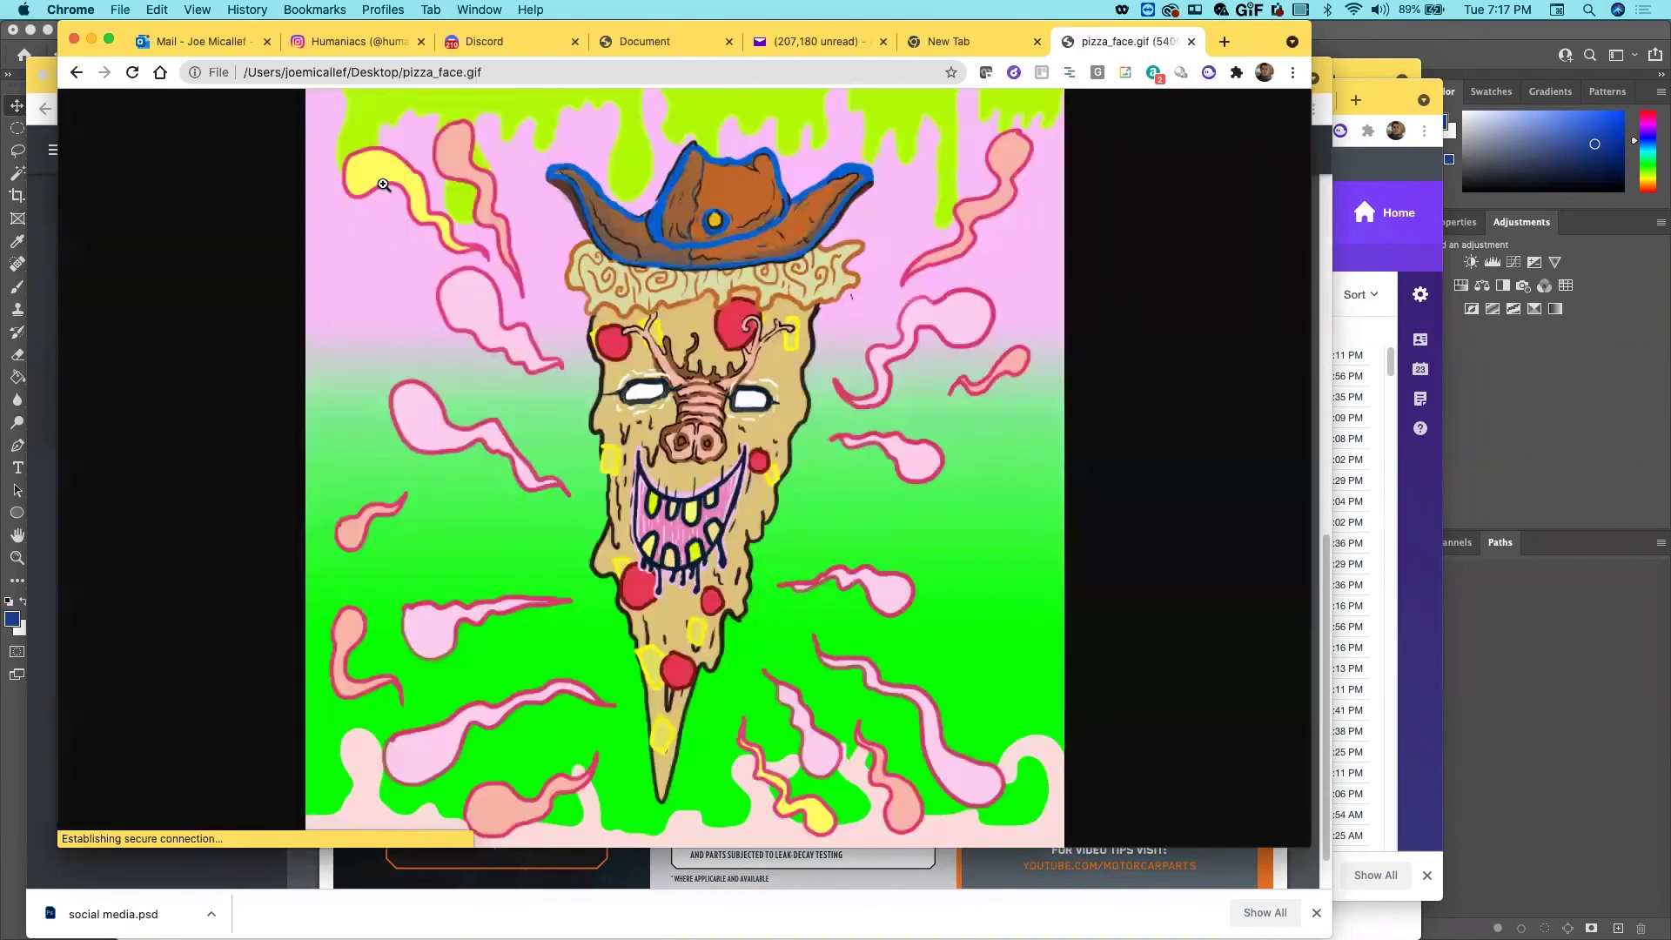